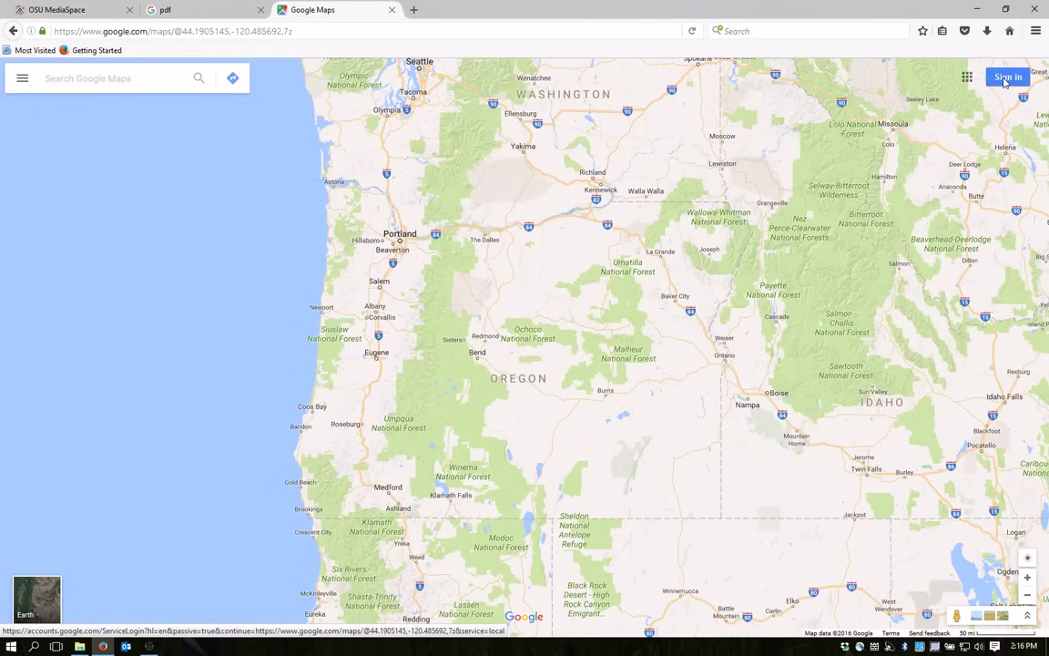
Sign in to the Google account with its e-mail address and password, and dismiss the offer to remember the login.
click(1007, 81)
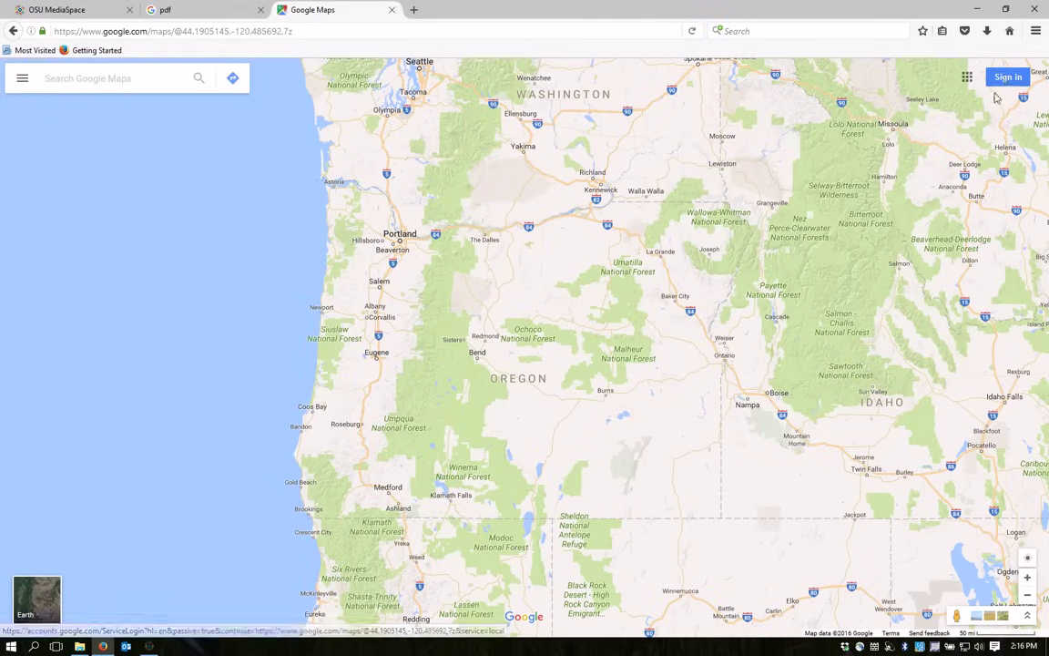
text(@oreg)
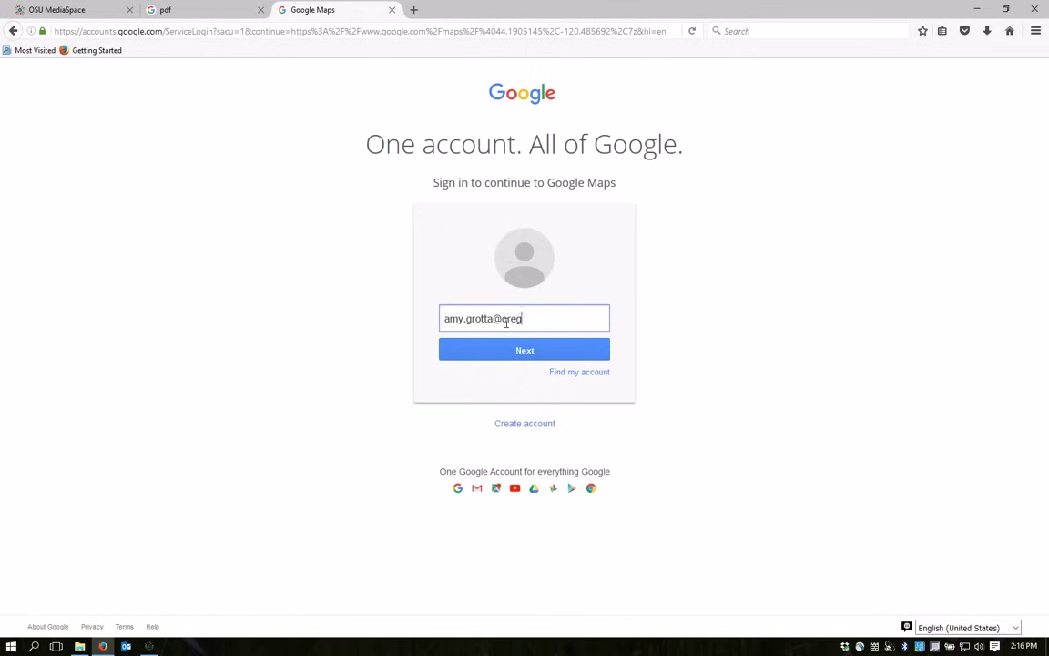
text(onstate.edu)
click(535, 355)
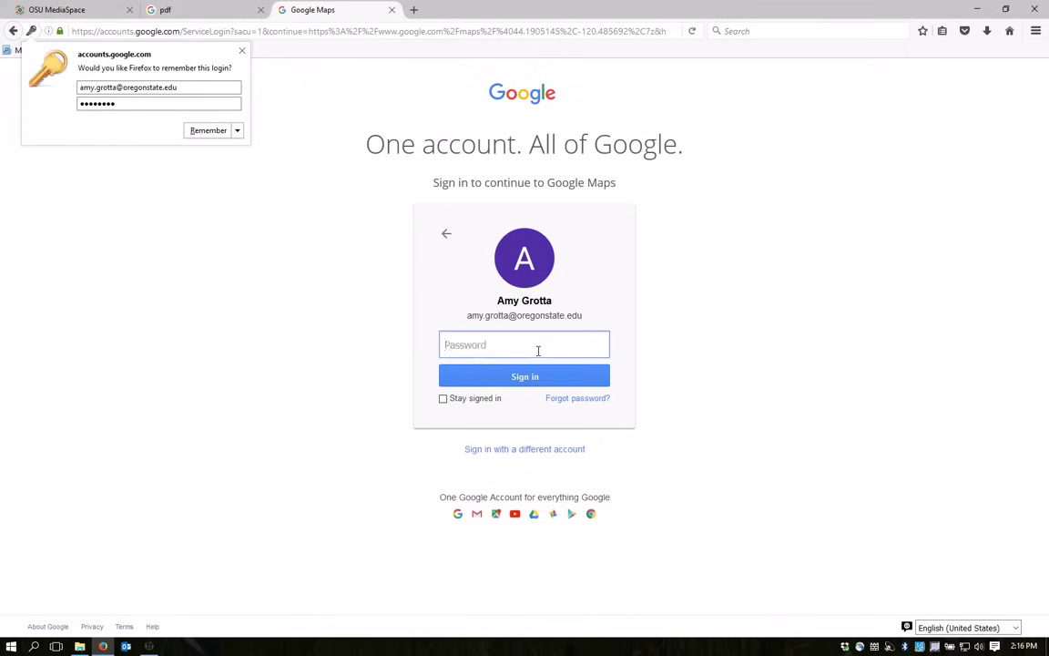
text(••••••••)
click(497, 372)
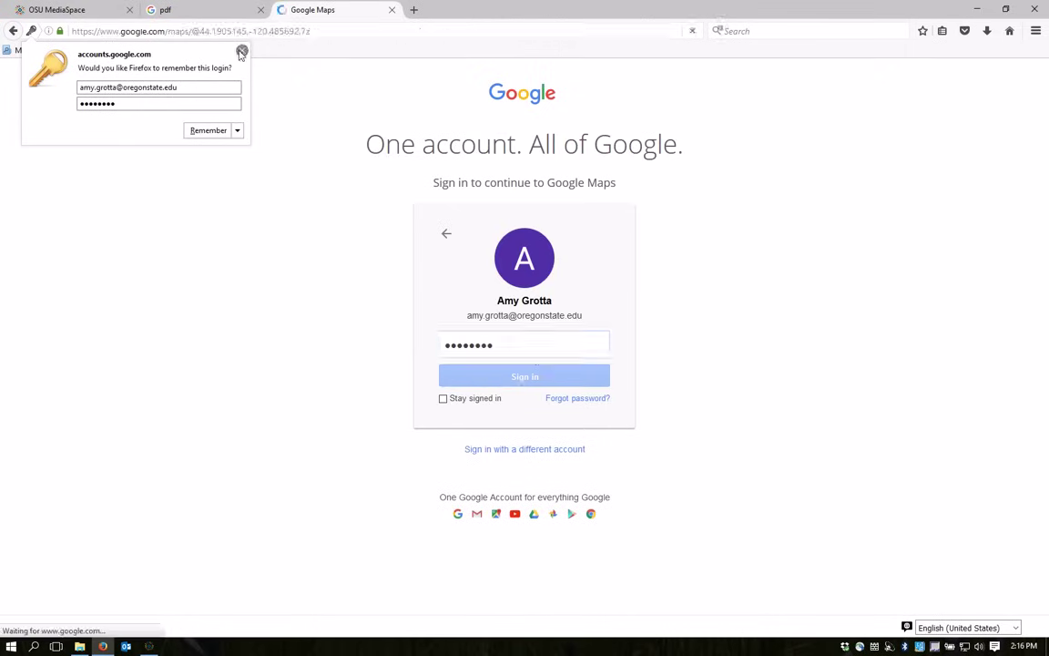
click(242, 52)
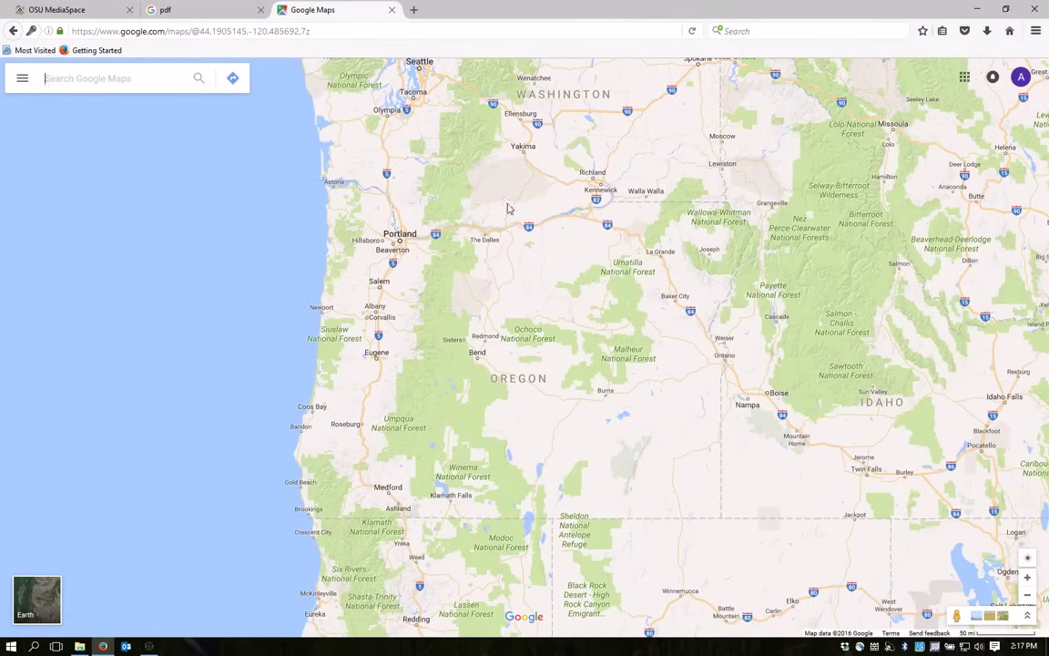
Create a new custom map from the maps section of Your places.
click(22, 80)
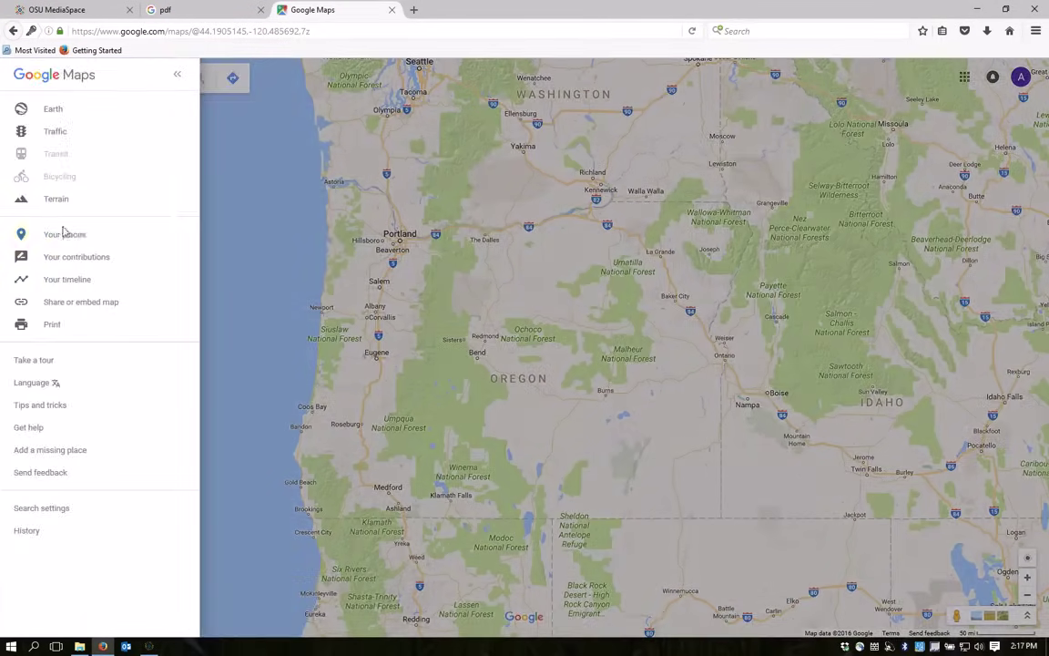
click(65, 235)
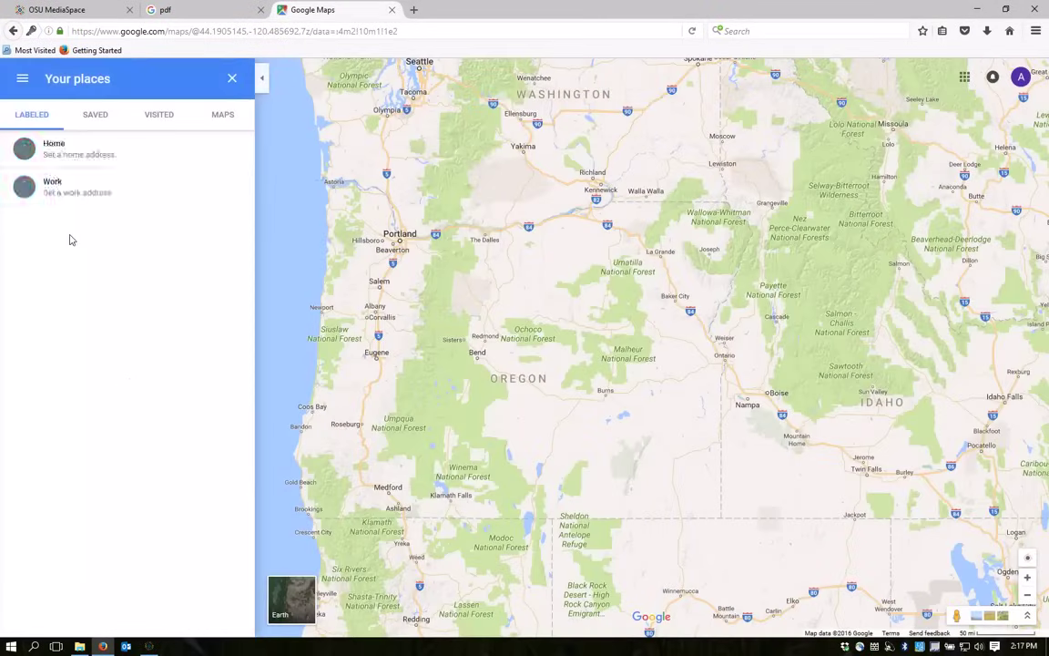
click(225, 120)
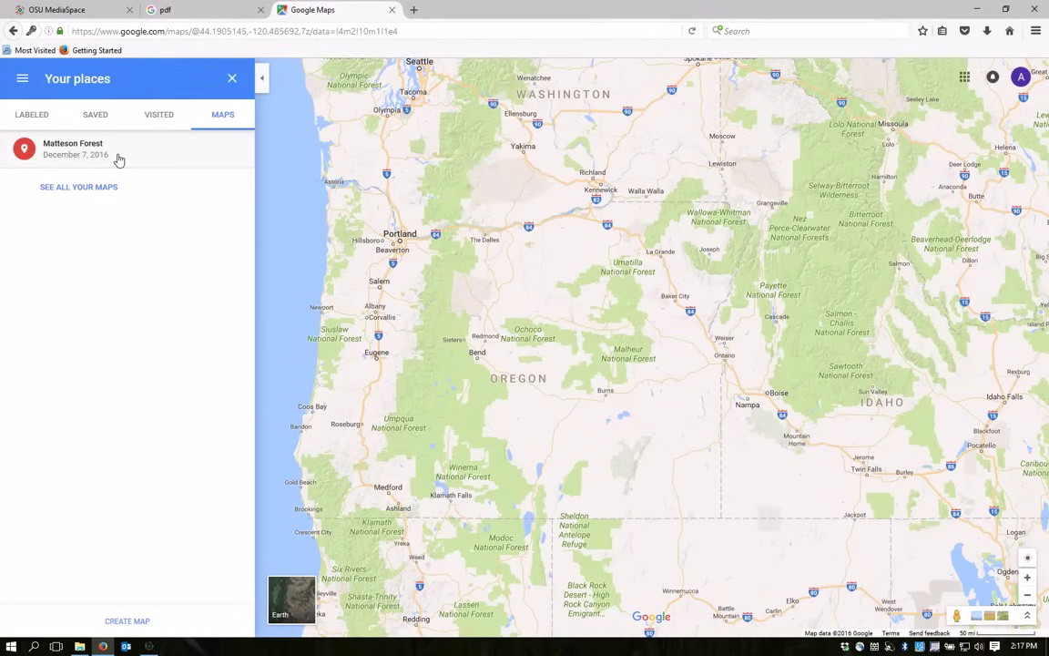
click(126, 622)
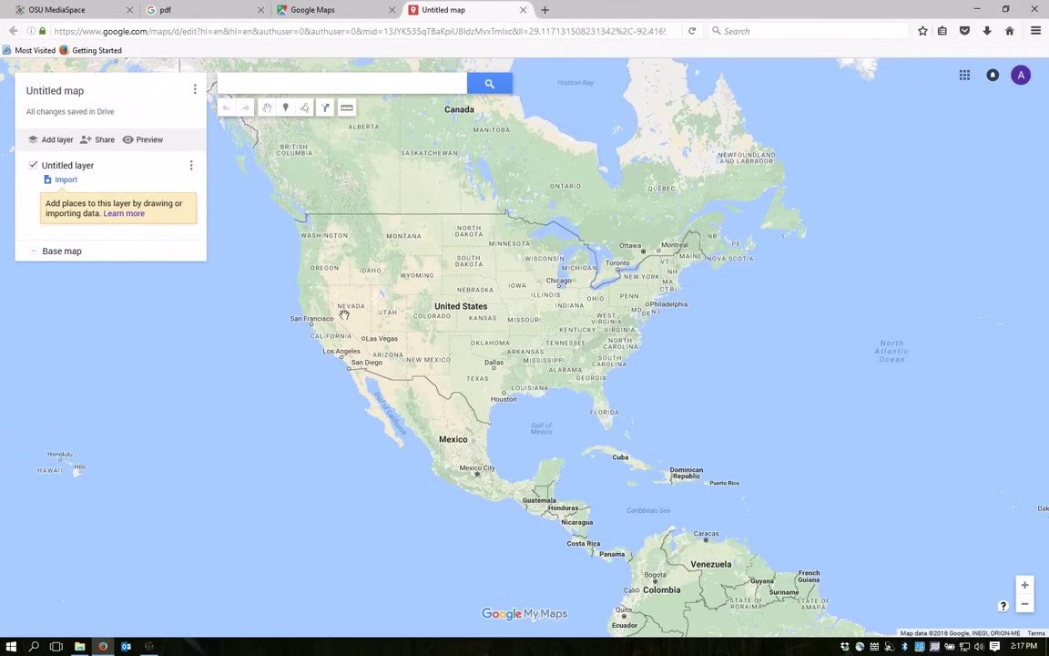
Search the new map for SW Hankins Rd in Gaston, OR, go to it, and clear the search result from the map.
scroll(365, 341, up, 1)
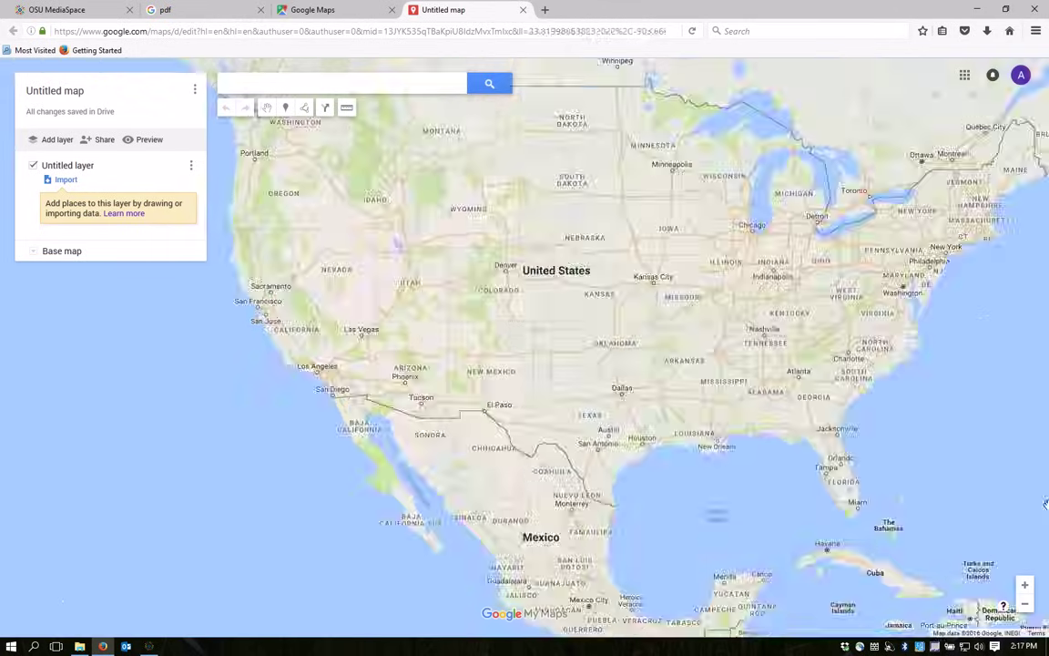
scroll(640, 306, up, 1)
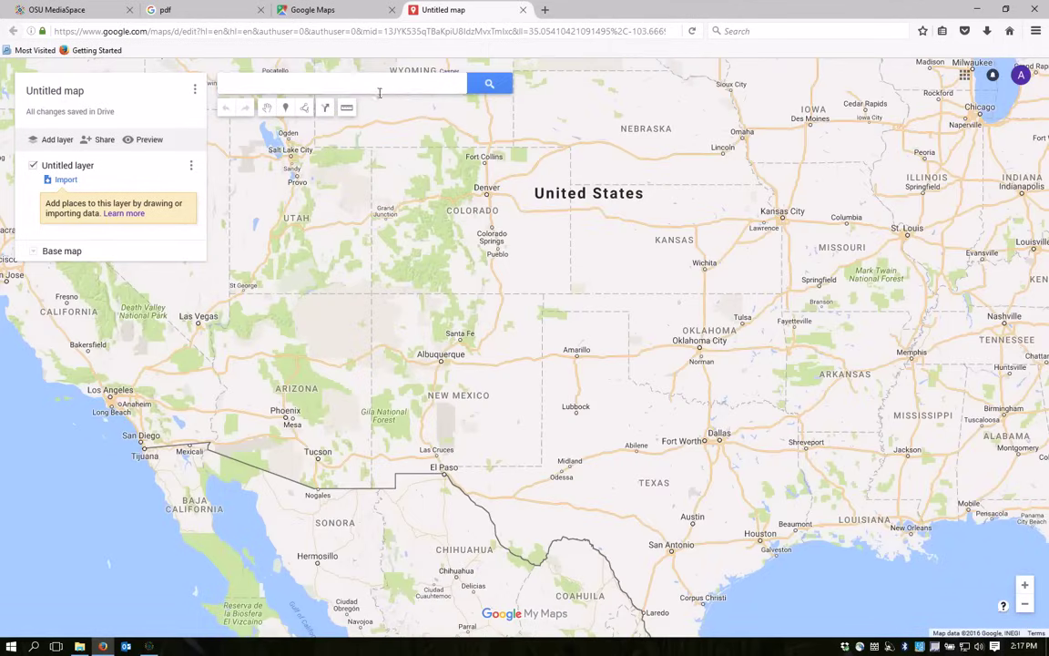
click(364, 83)
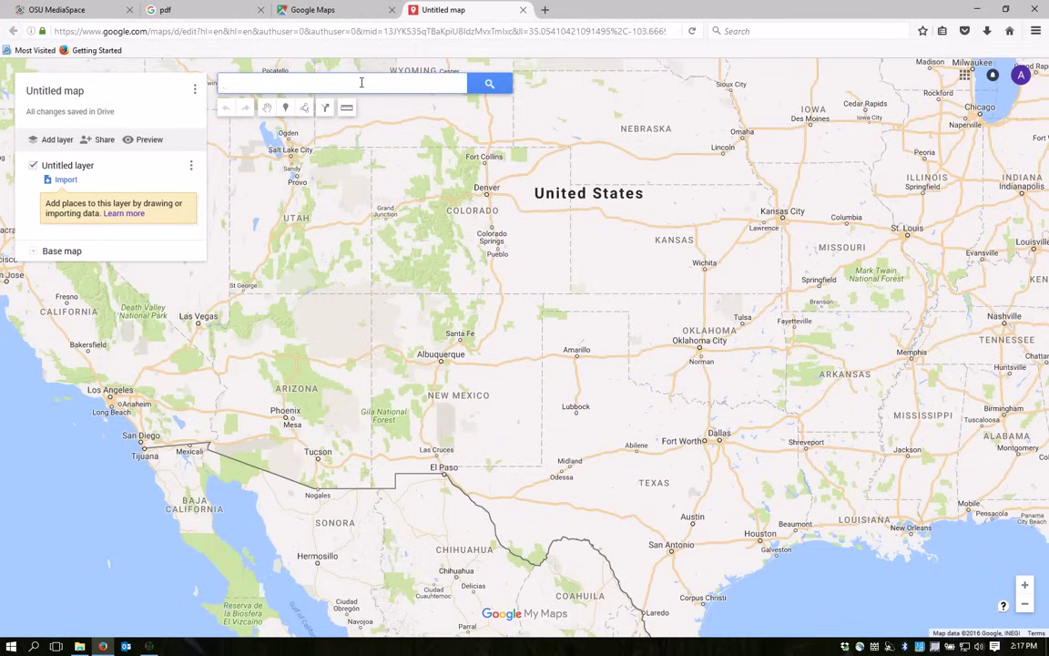
text(sw )
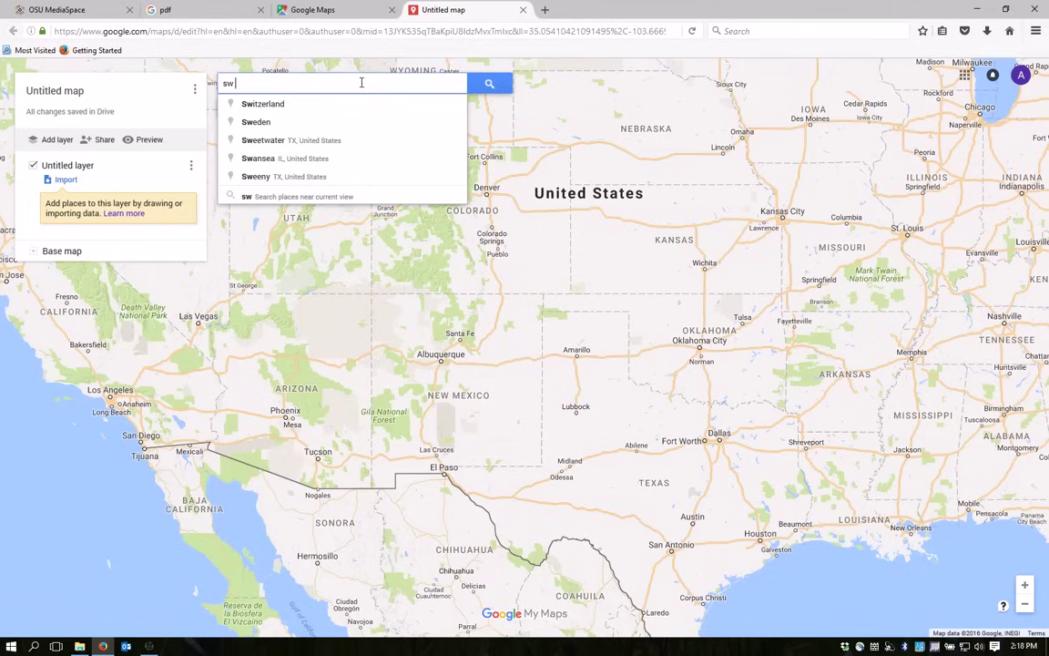
text(hank)
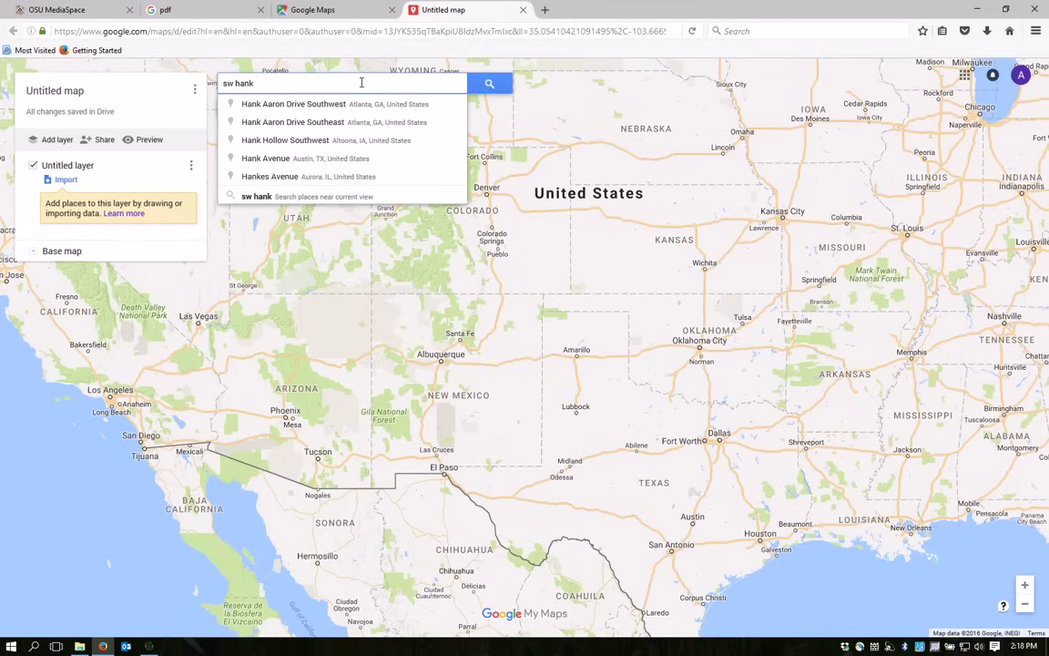
text(ins)
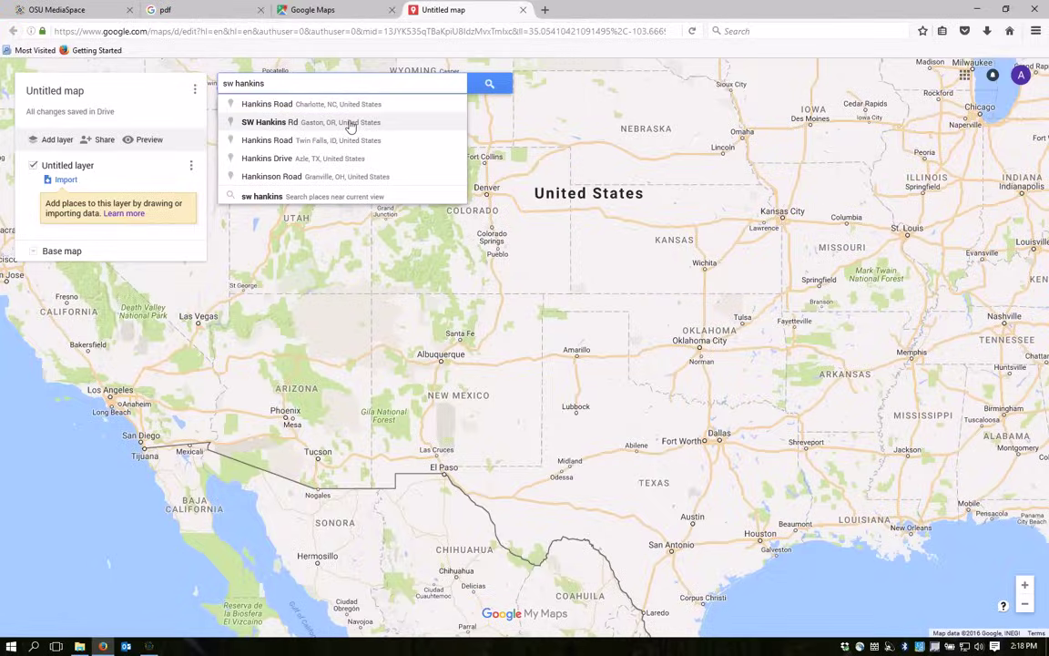
click(349, 119)
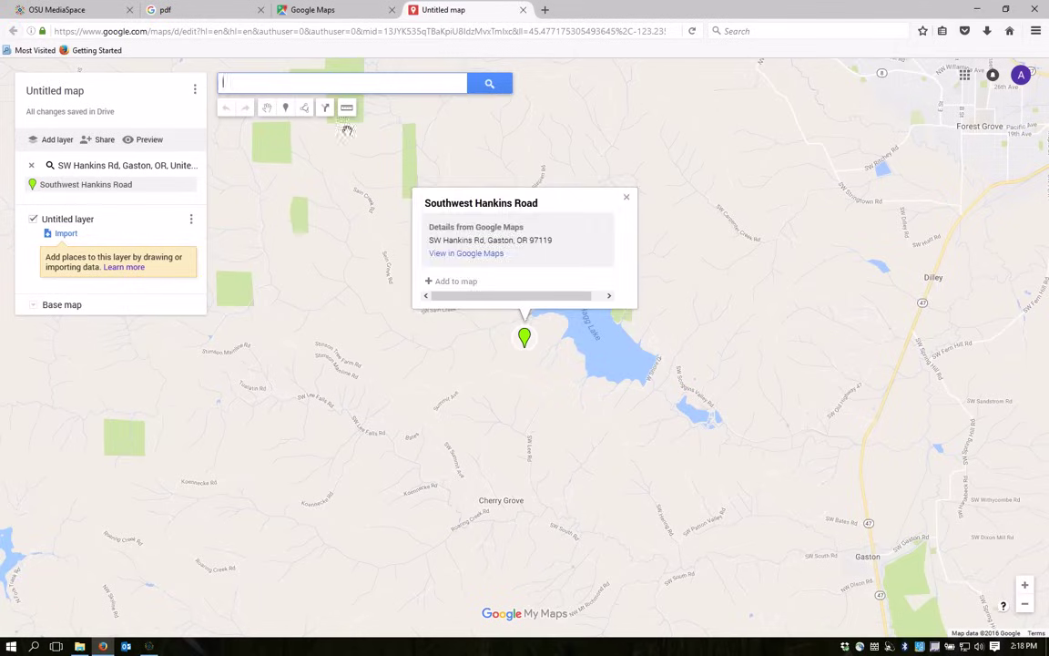
click(626, 198)
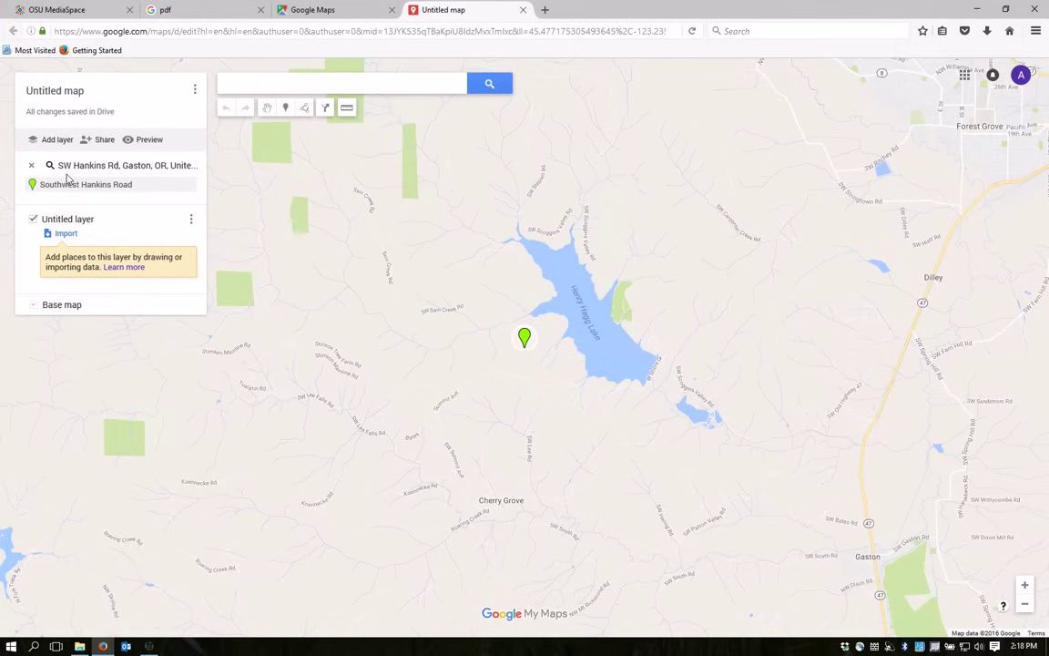
click(30, 167)
Start a line shape north of SW Hankins Rd, tracing the property's northern edge with its diagonal jog and the eastern edge to the southeast corner.
scroll(519, 354, up, 1)
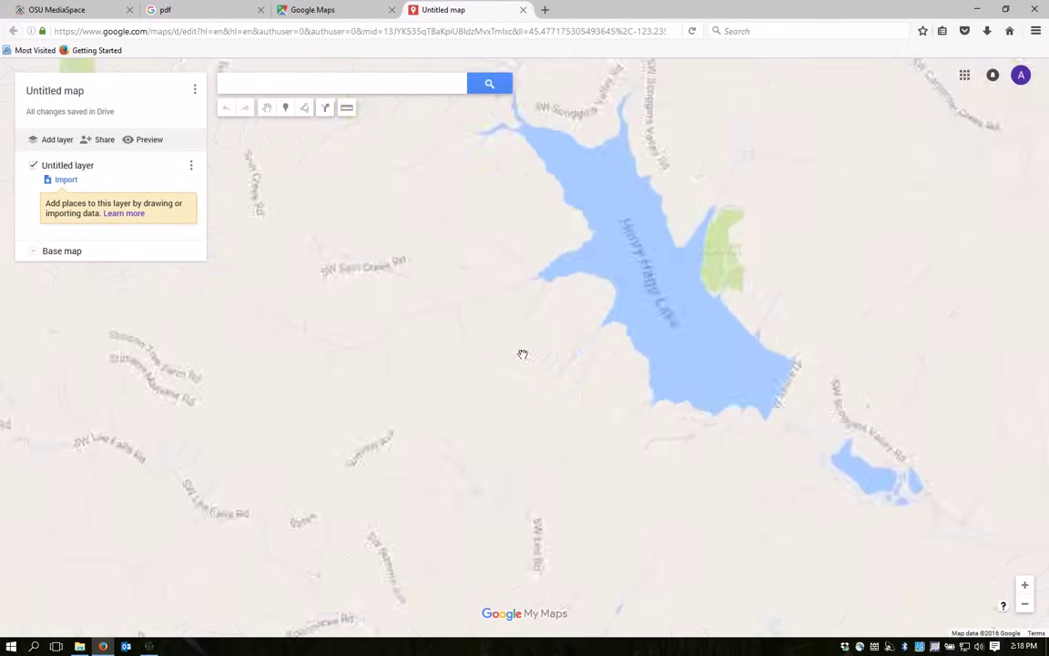
scroll(537, 363, up, 1)
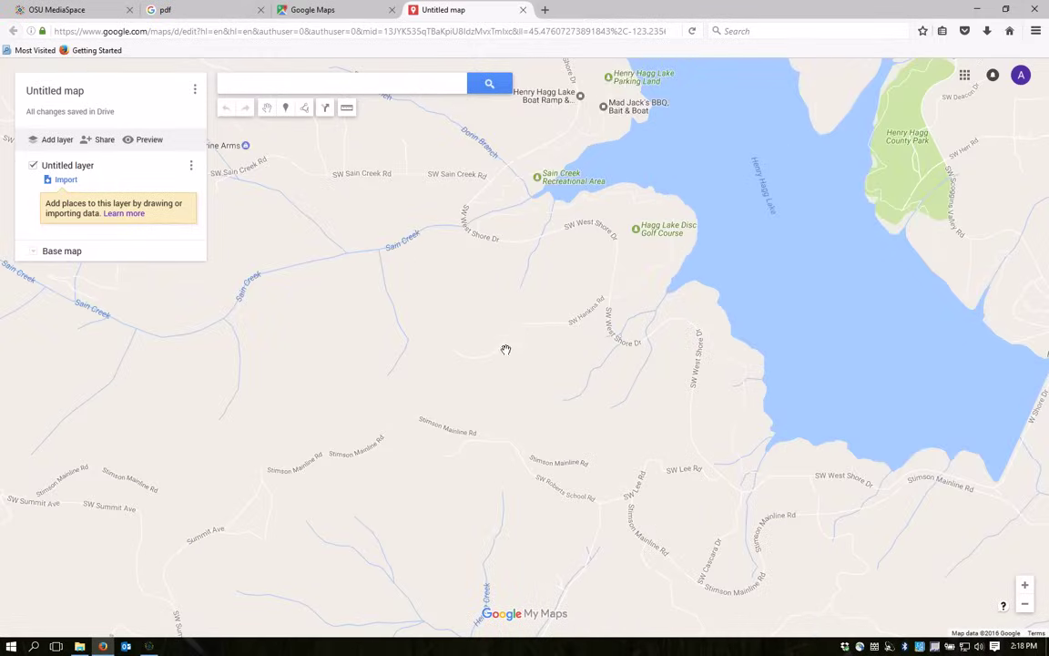
scroll(524, 334, up, 1)
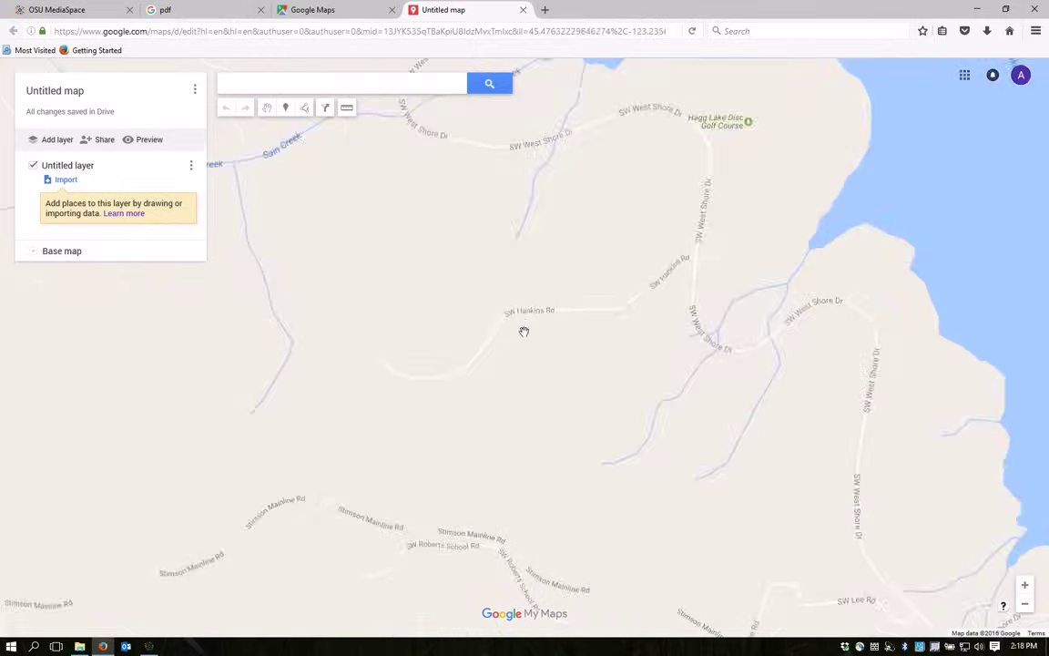
scroll(526, 310, up, 1)
drag(517, 285, 532, 418)
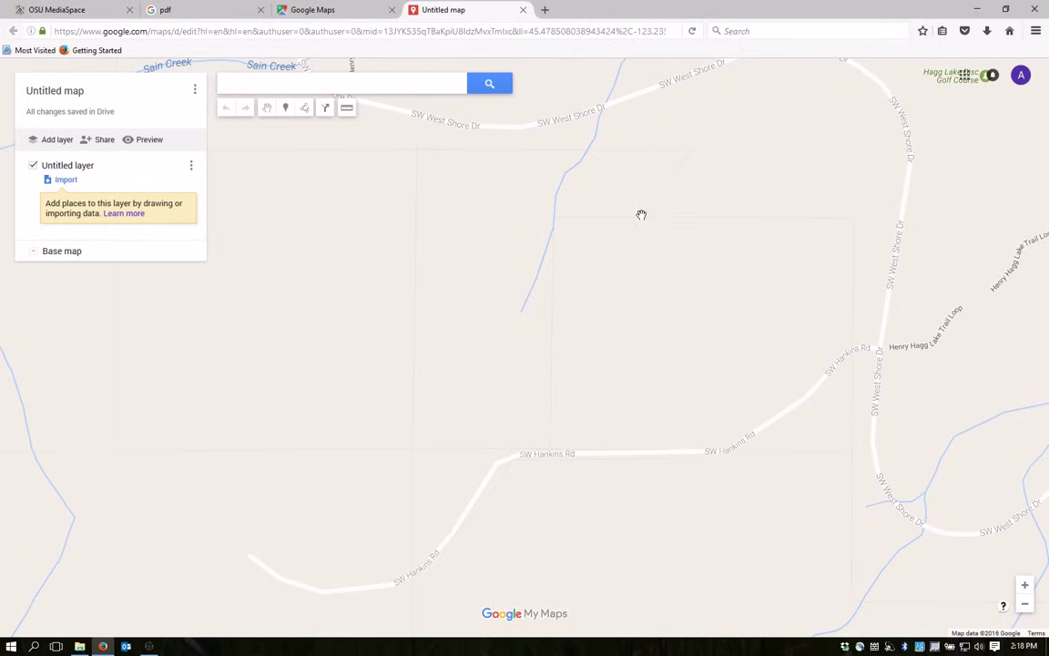
click(306, 109)
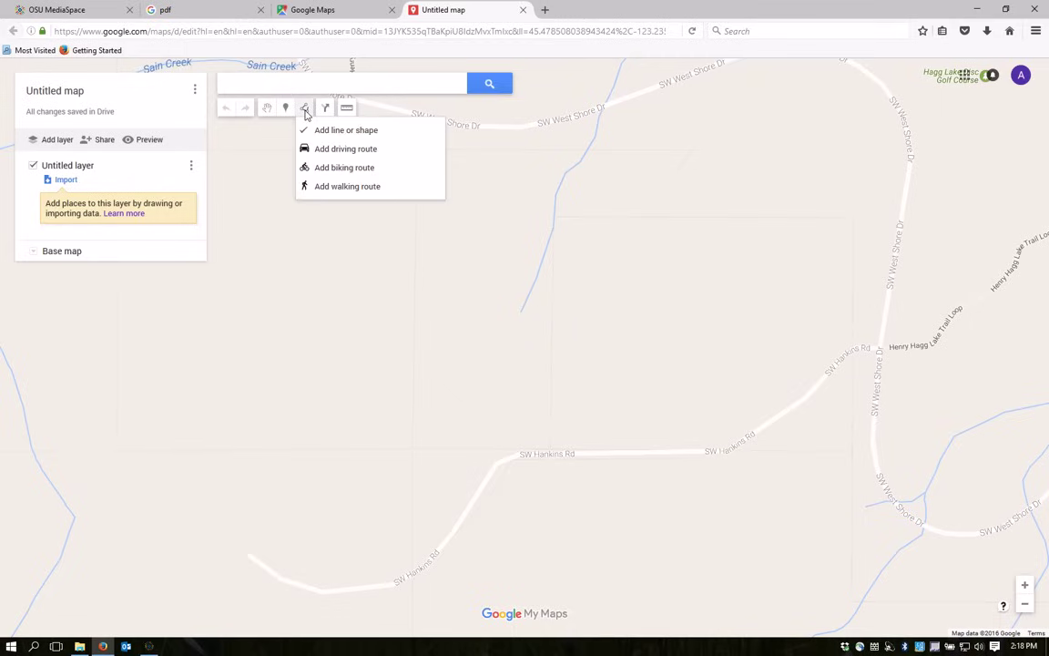
click(340, 132)
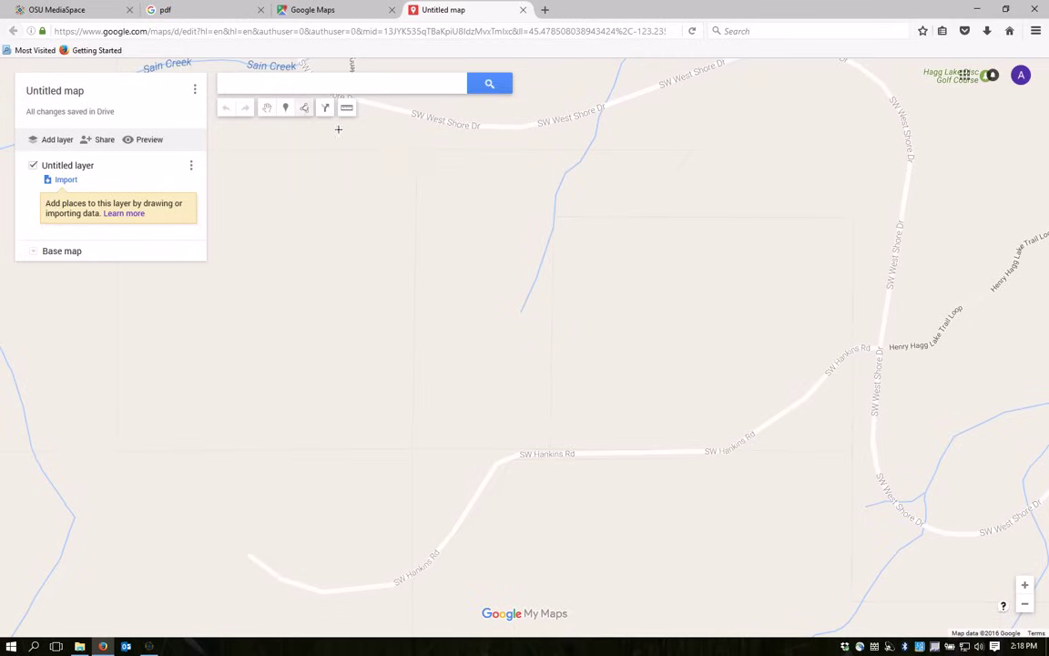
click(418, 149)
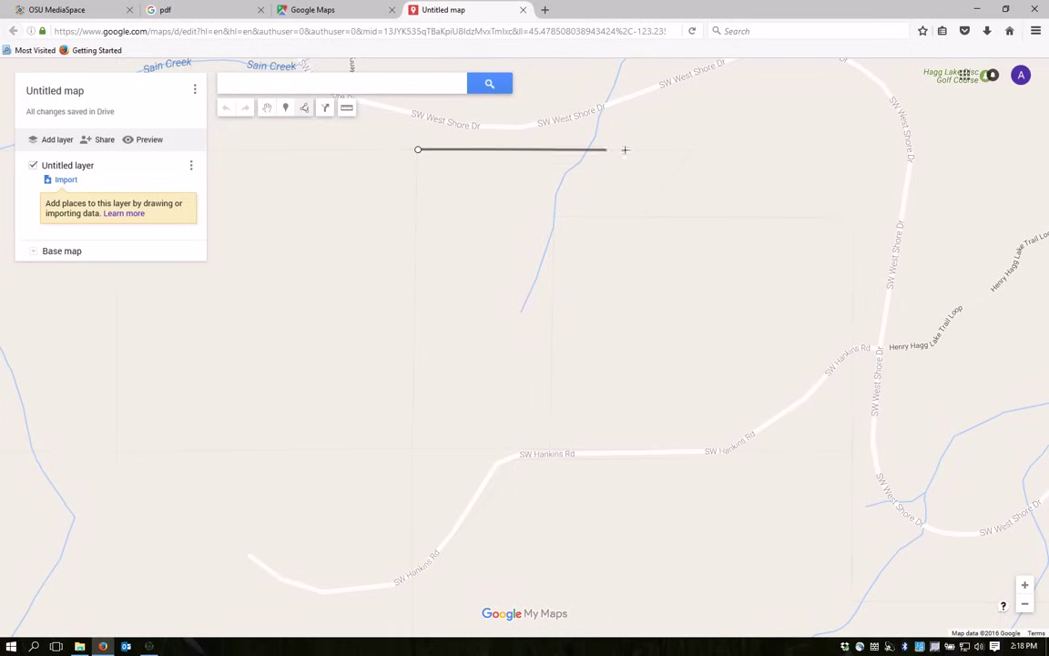
click(691, 150)
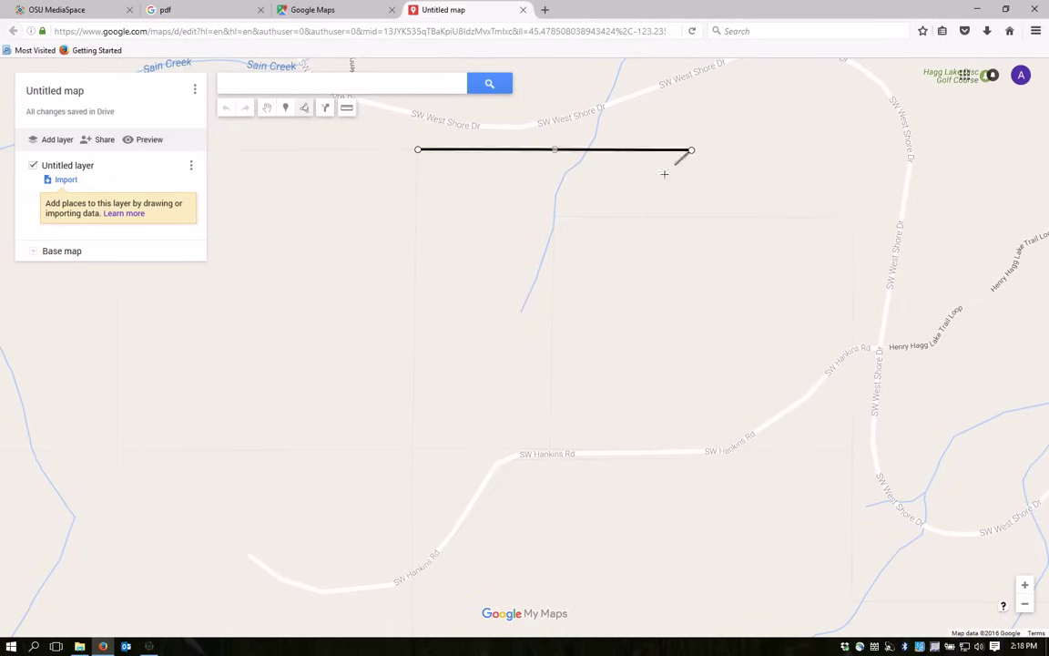
click(646, 218)
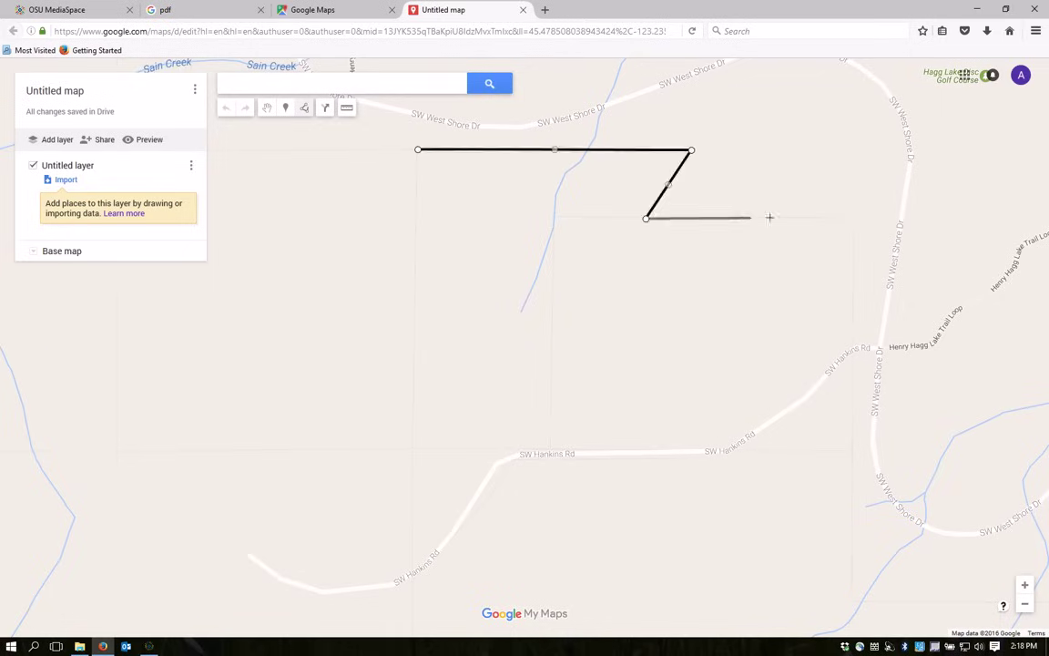
click(852, 218)
click(853, 349)
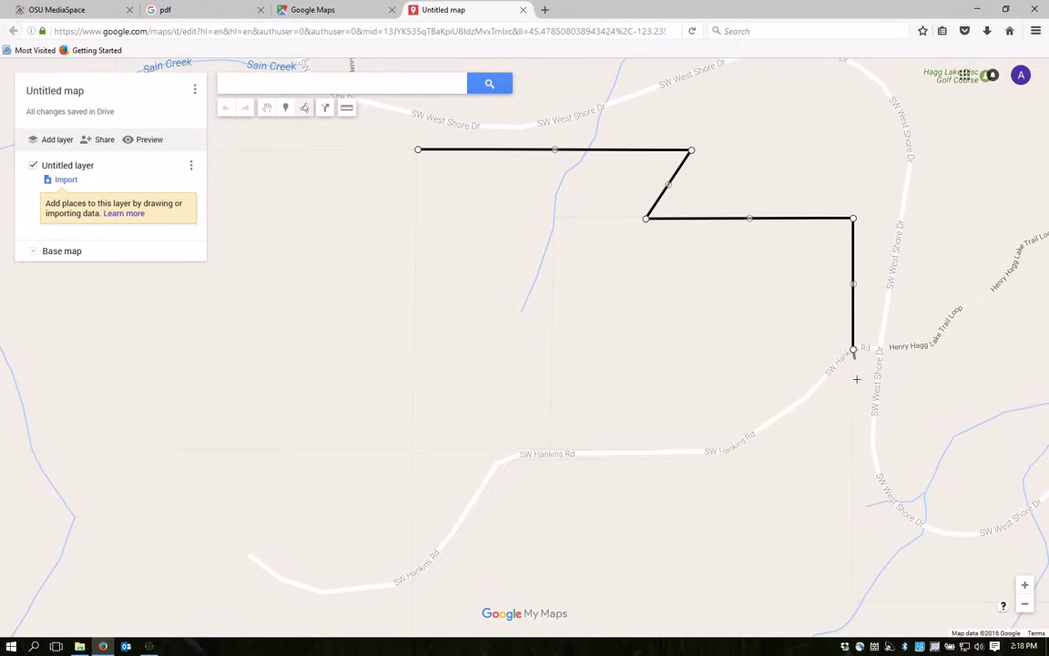
click(852, 451)
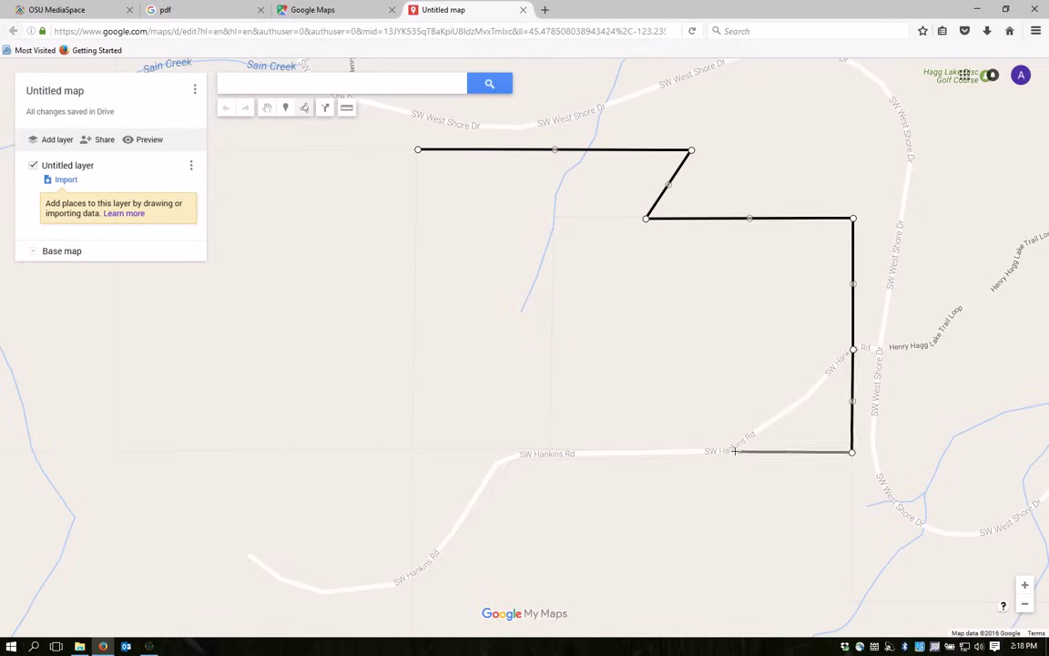
Continue the boundary west from the southeast corner, along SW Hankins Rd to its southwest bend, and straight south to the faint parcel line.
click(718, 458)
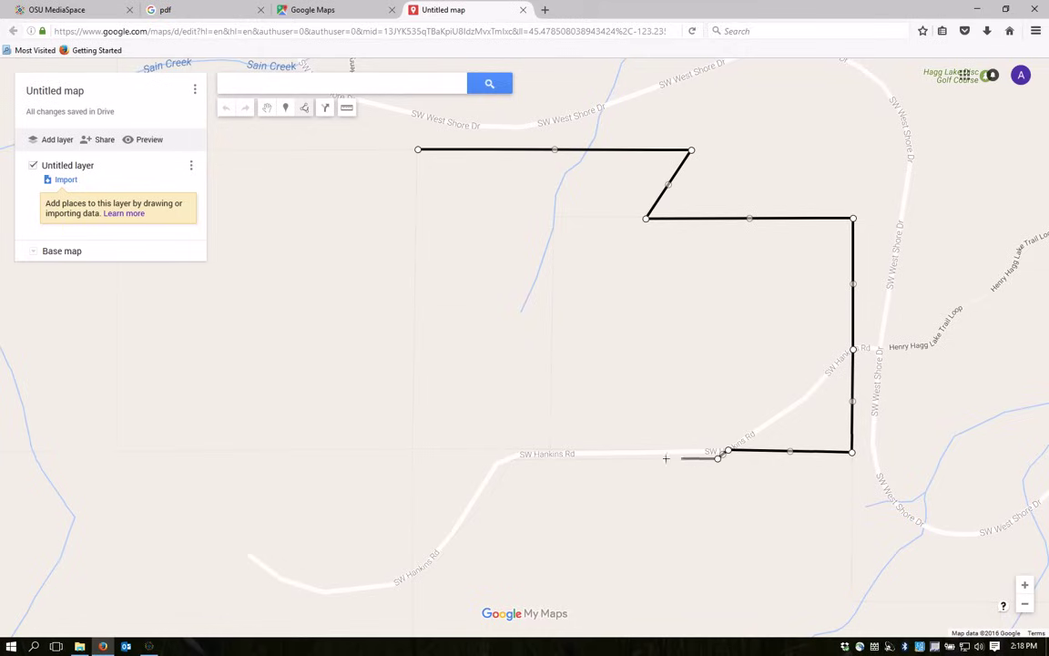
click(514, 459)
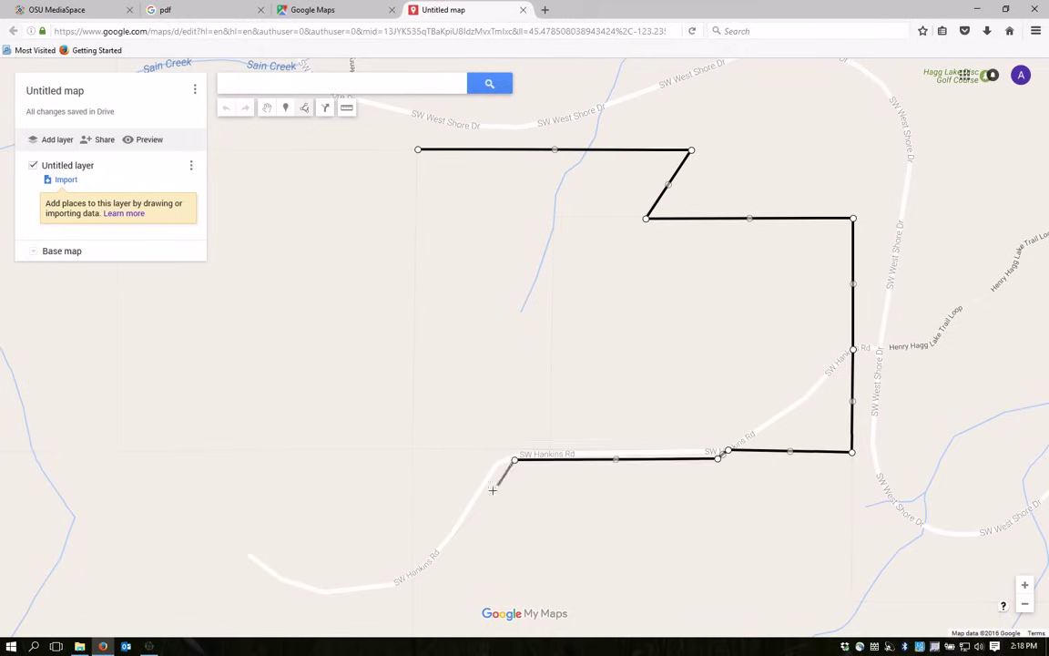
click(472, 516)
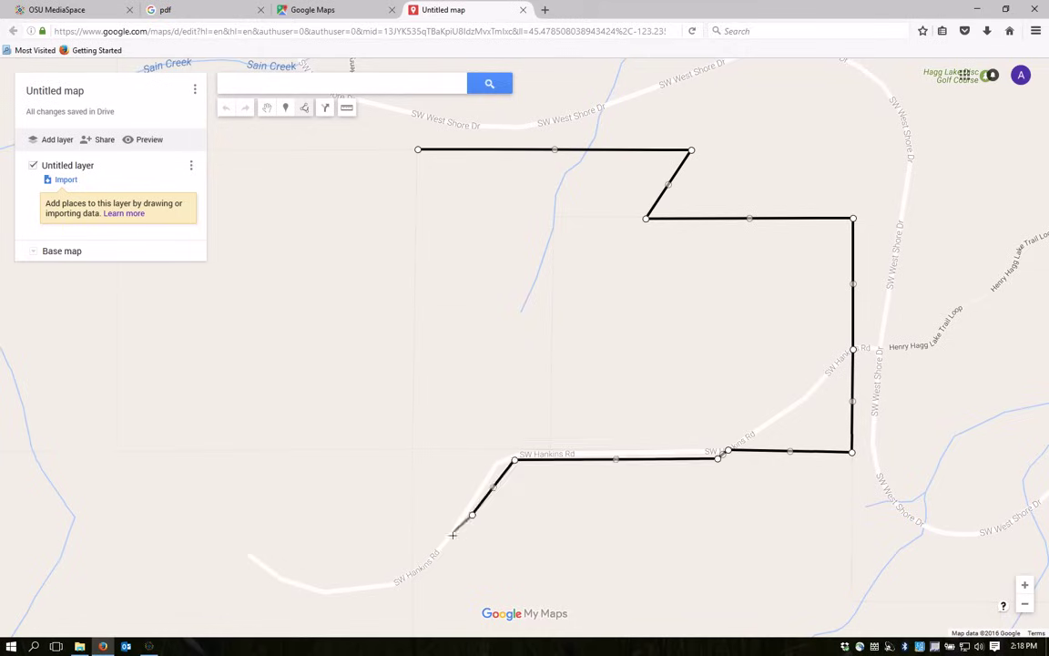
click(424, 573)
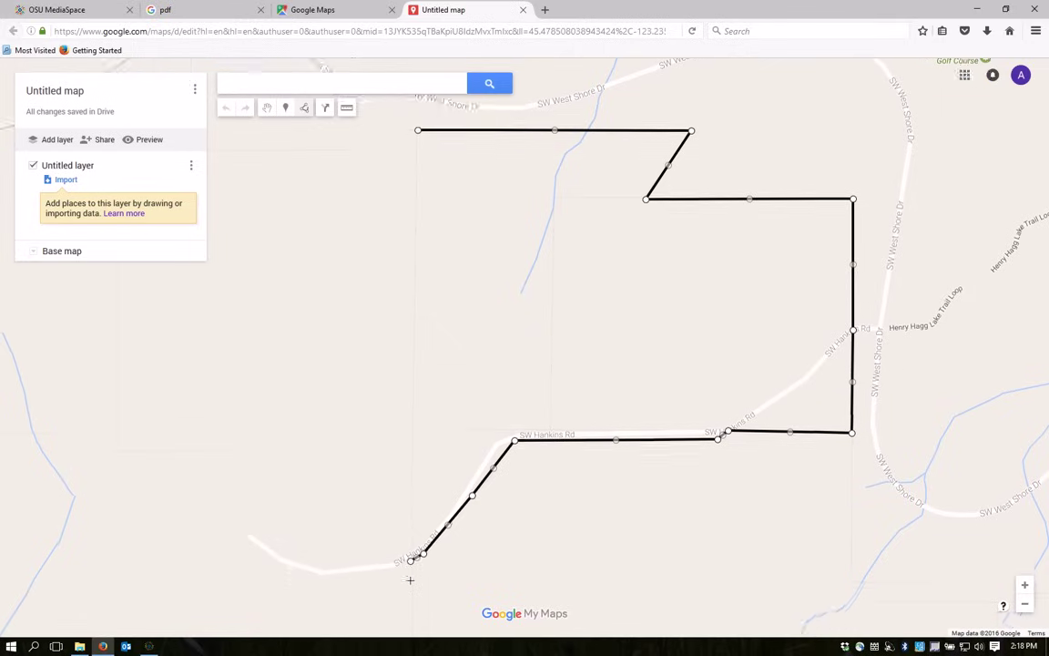
key(Down)
key(Down)
key(Down)
click(412, 566)
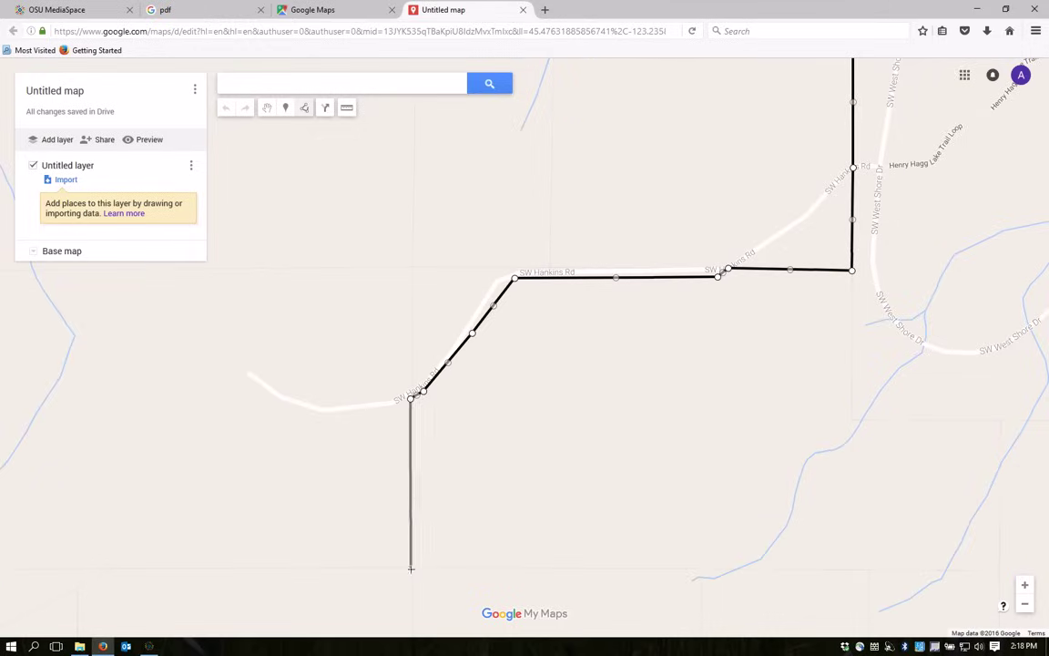
Extend the boundary west along the southern parcel line to the next parcel corner beyond the creek.
key(Left)
key(Left)
key(Left)
key(Left)
key(Left)
key(Left)
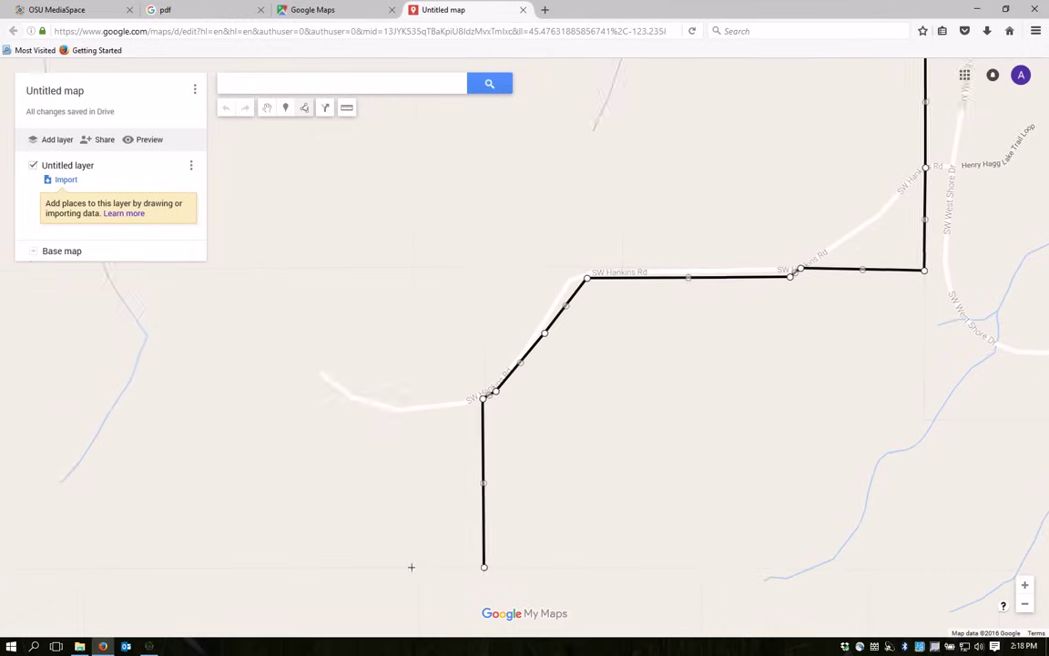
click(292, 572)
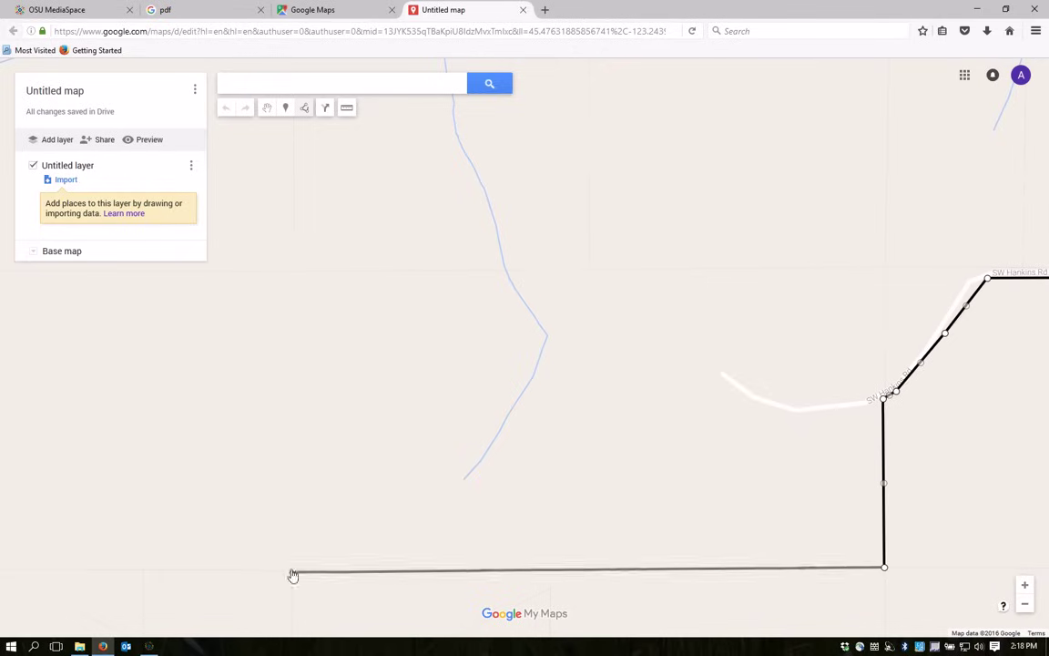
Continue the boundary north from the southwest corner, east across the creek to the next parcel corner, and north to just past Sain Creek.
click(293, 275)
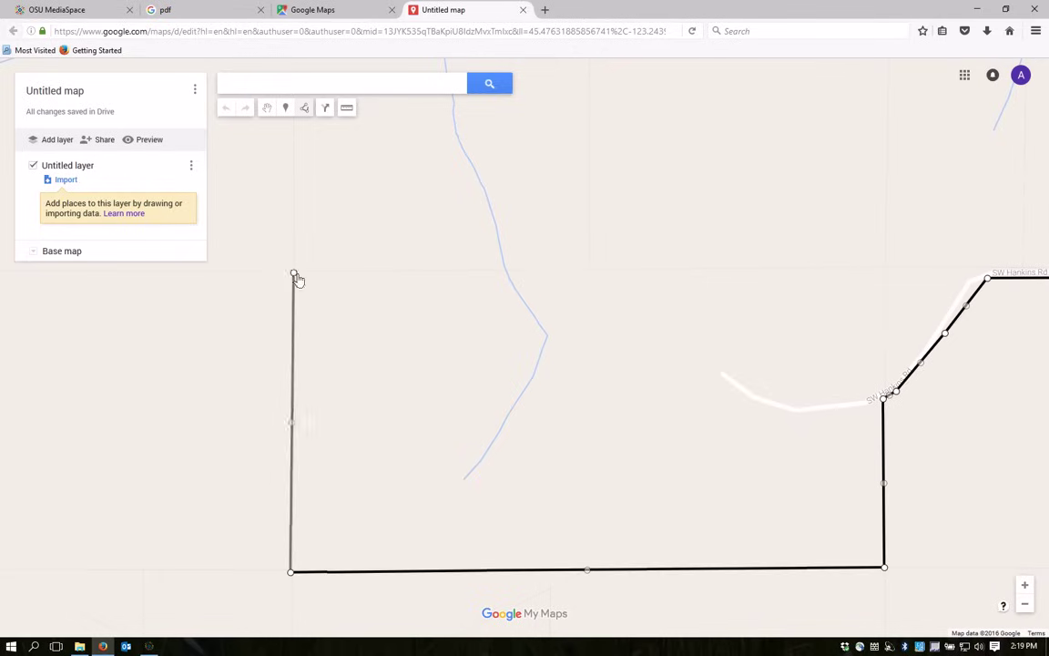
click(589, 270)
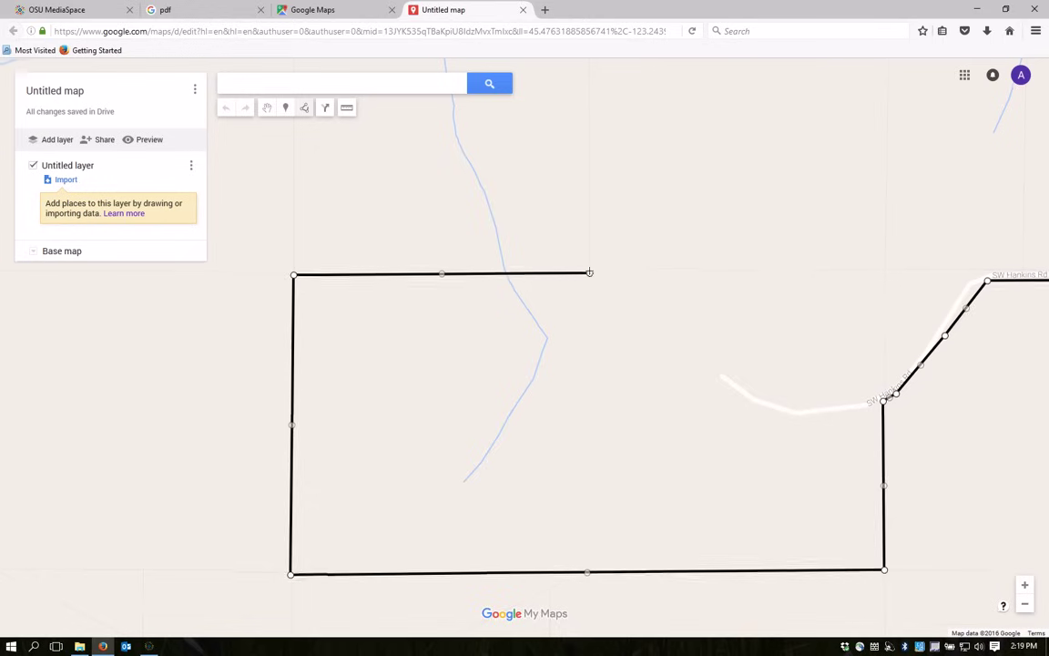
key(Up)
key(Up)
key(Up)
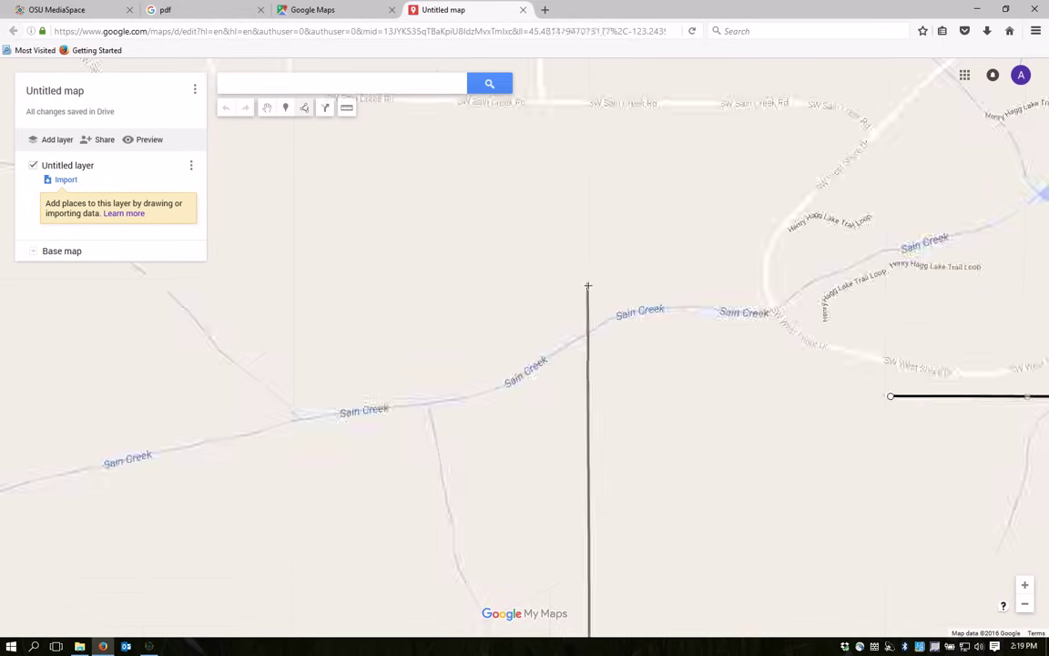
click(589, 295)
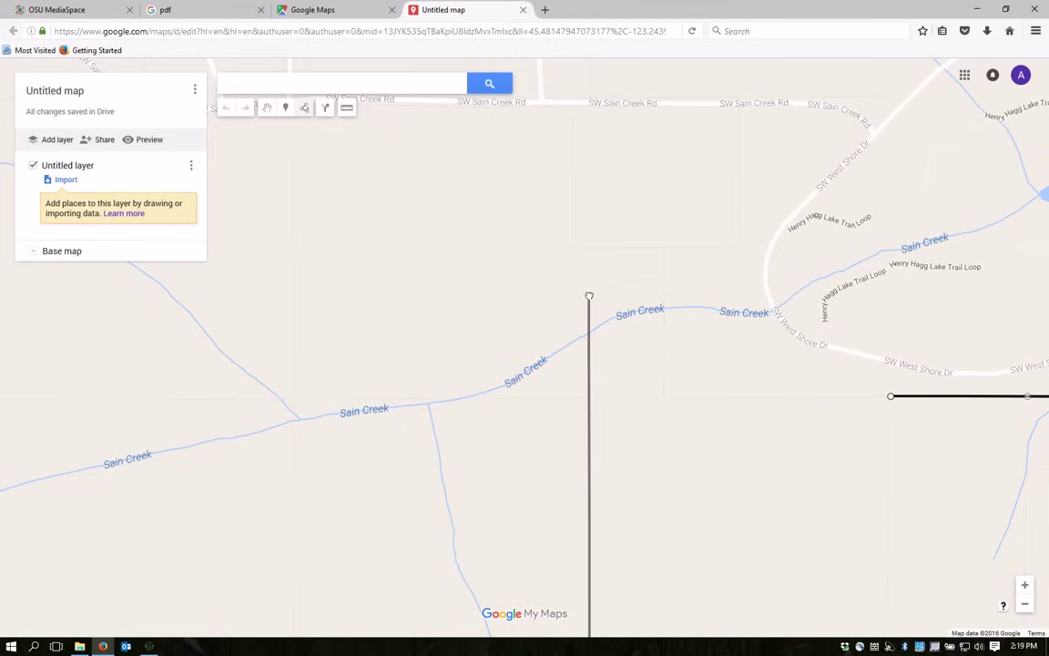
Trace the short edge north of Sain Creek, go south to the parcel line, and close the boundary at its starting point.
click(632, 280)
click(664, 281)
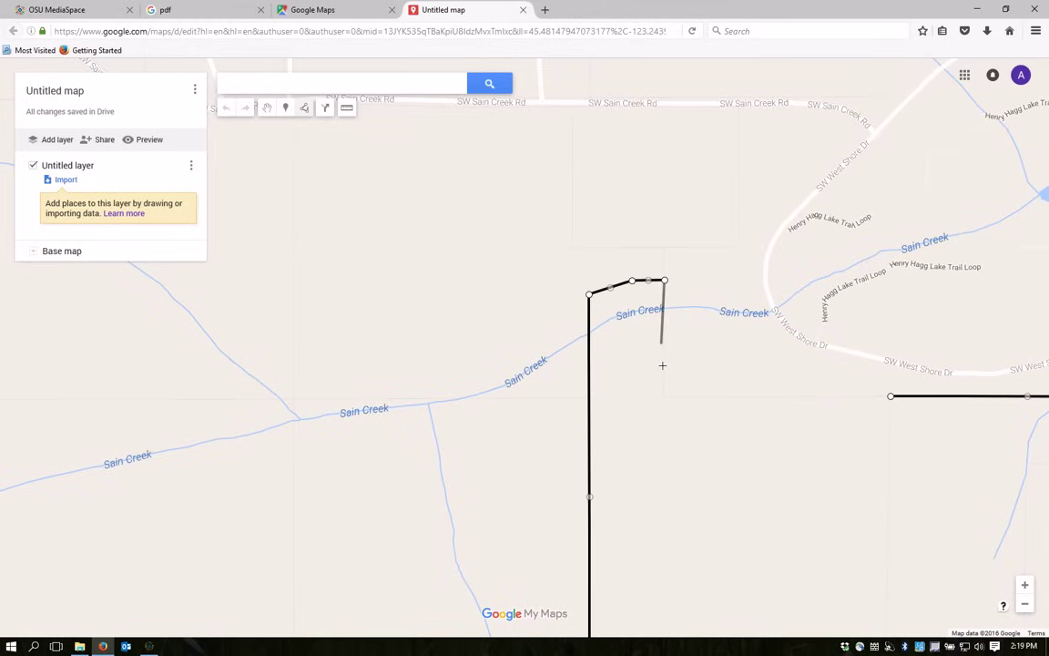
click(663, 398)
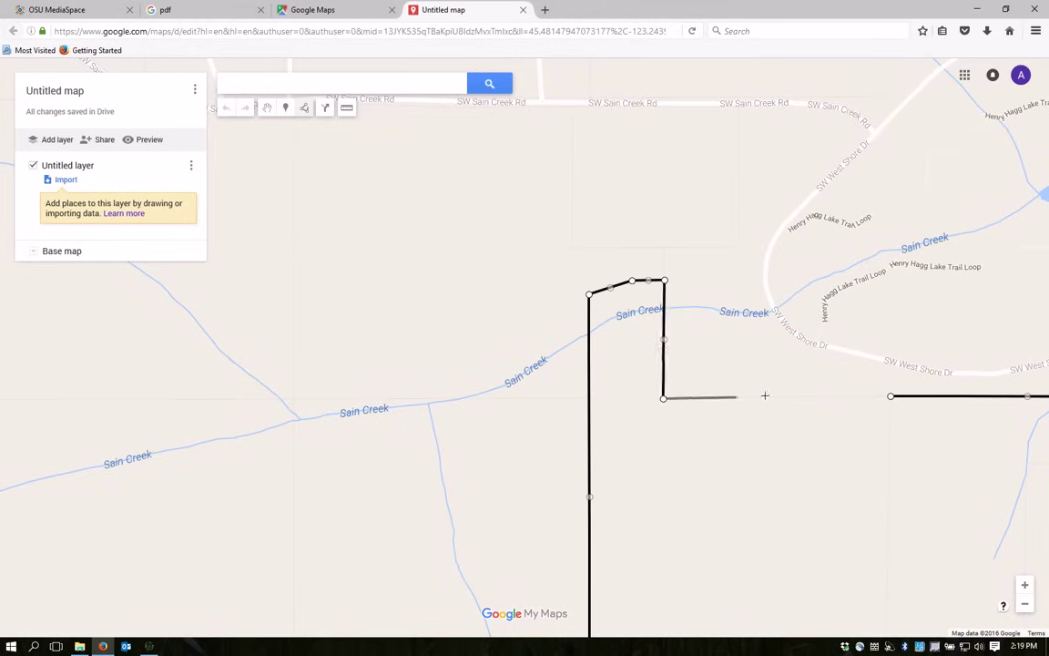
click(891, 398)
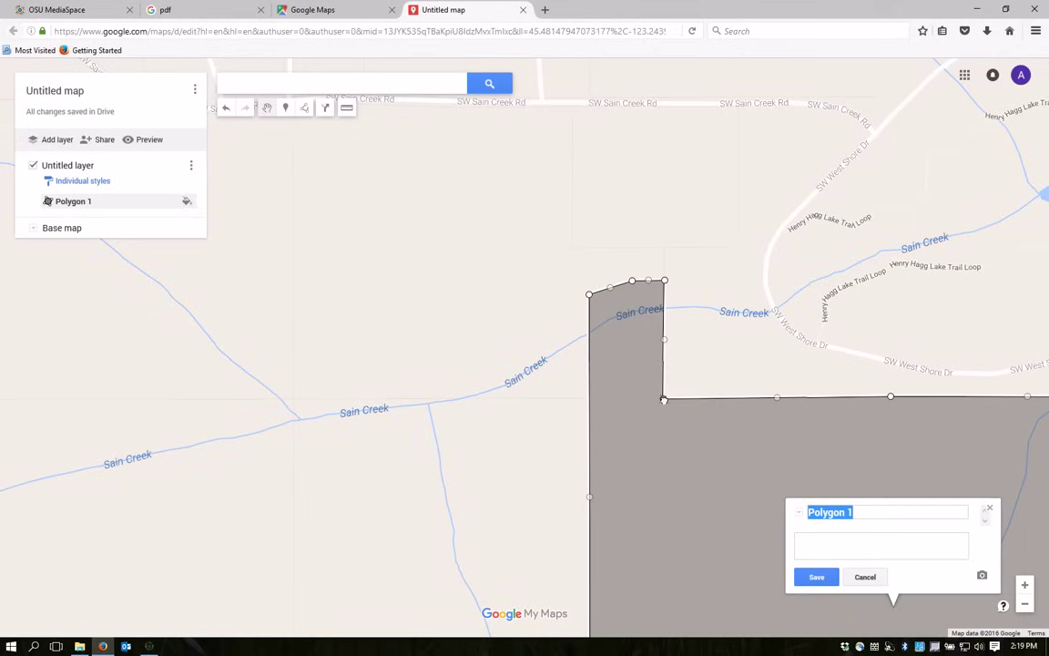
Align the inner corner south of Sain Creek with the parcel lines, and save the polygon as "property boundary".
drag(665, 405, 670, 403)
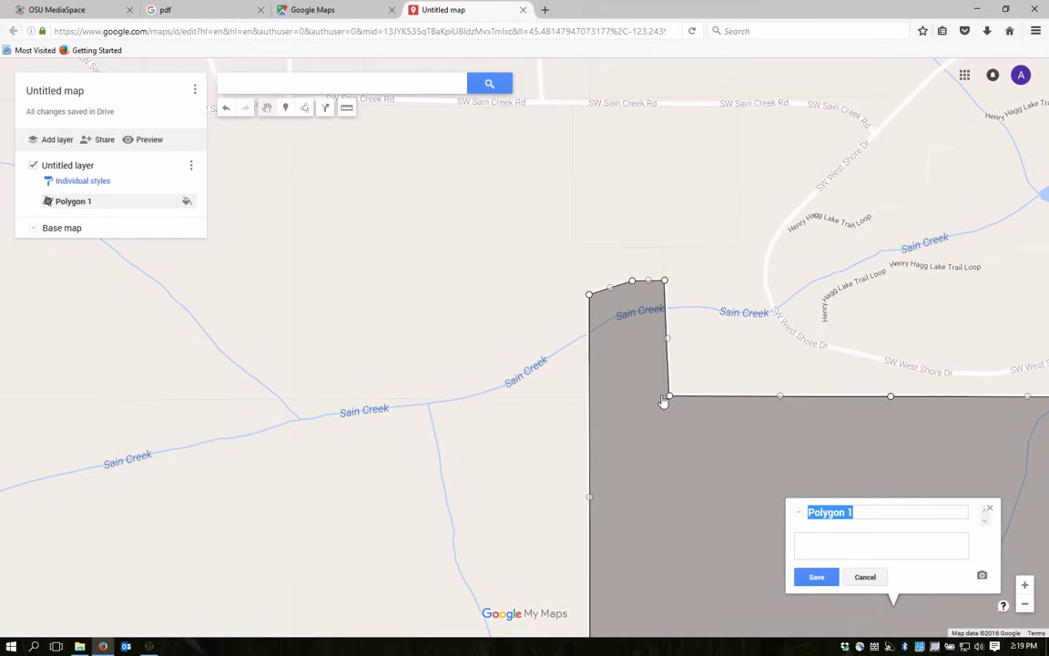
drag(663, 402, 658, 403)
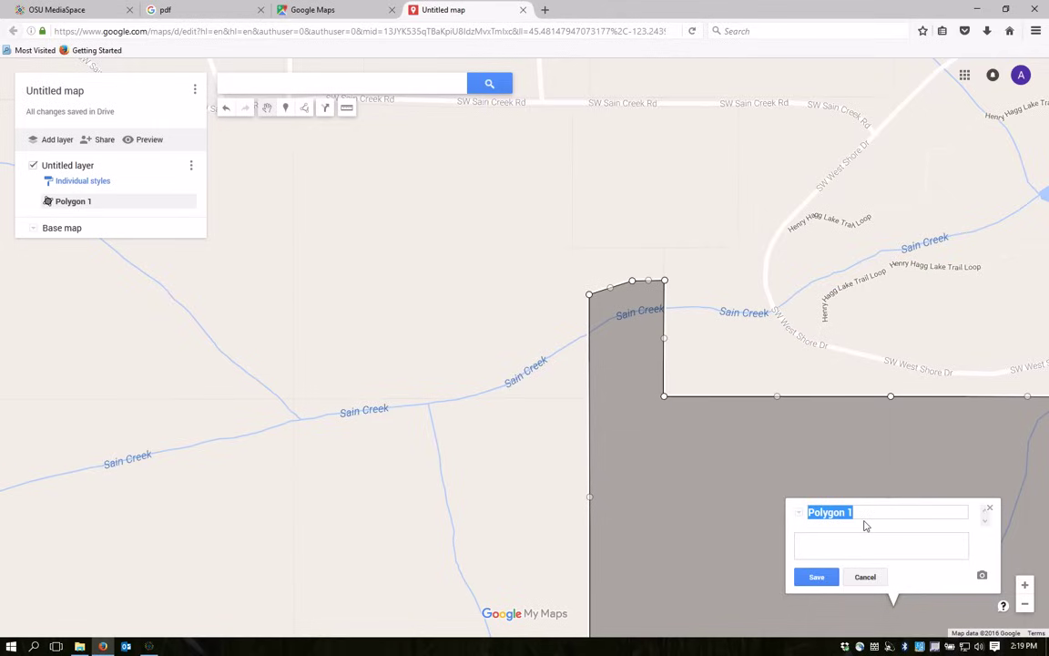
text(property )
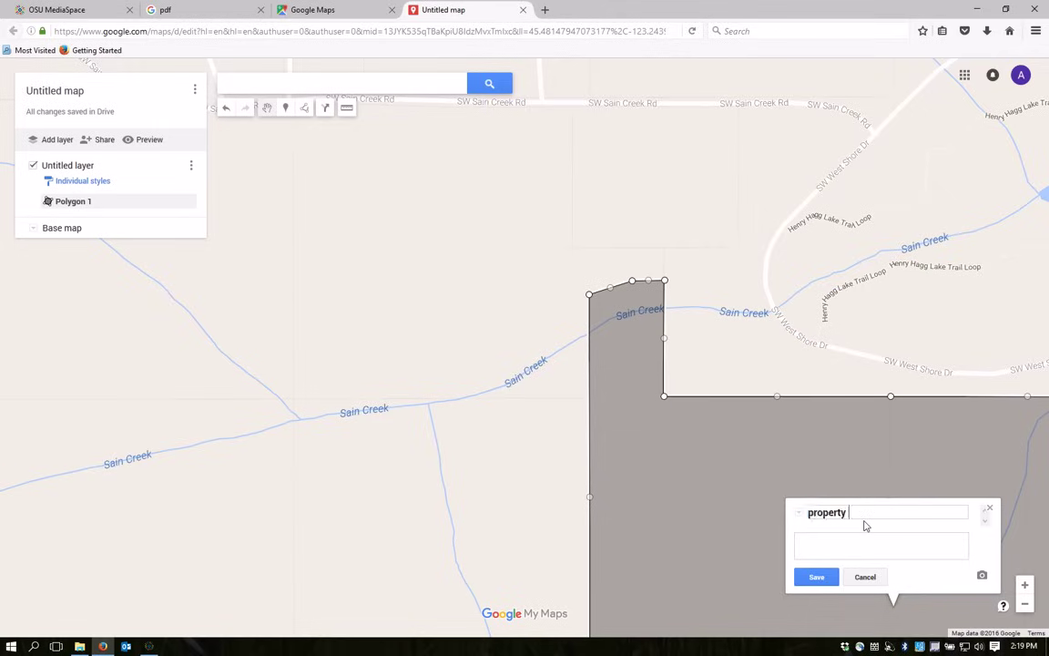
text(boundary)
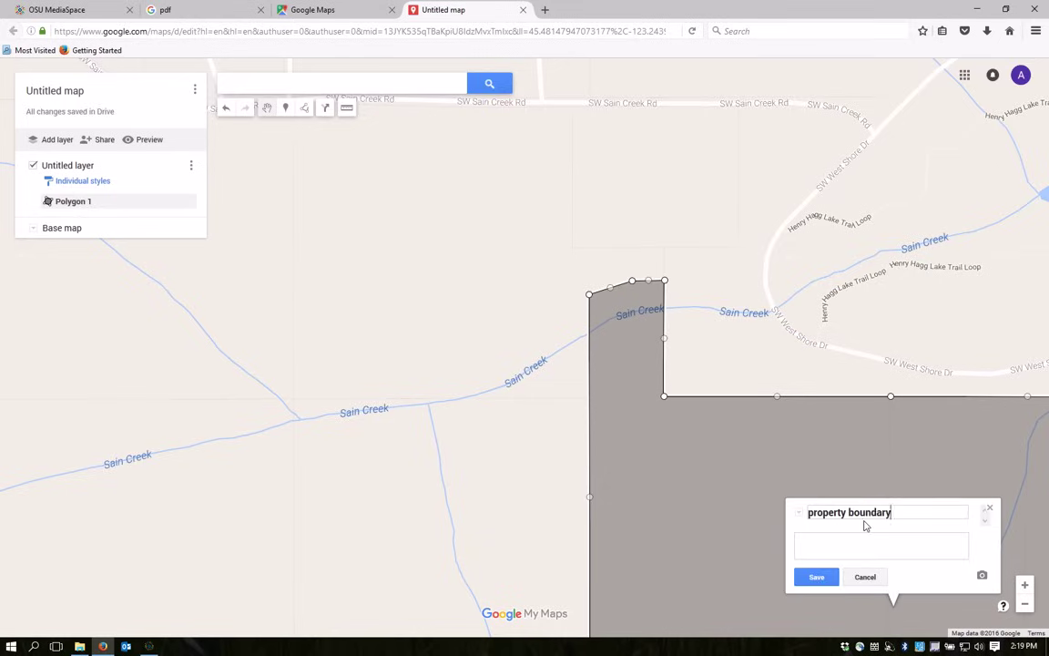
click(818, 583)
Change the base map to satellite imagery and bring the whole property into view.
drag(473, 483, 356, 307)
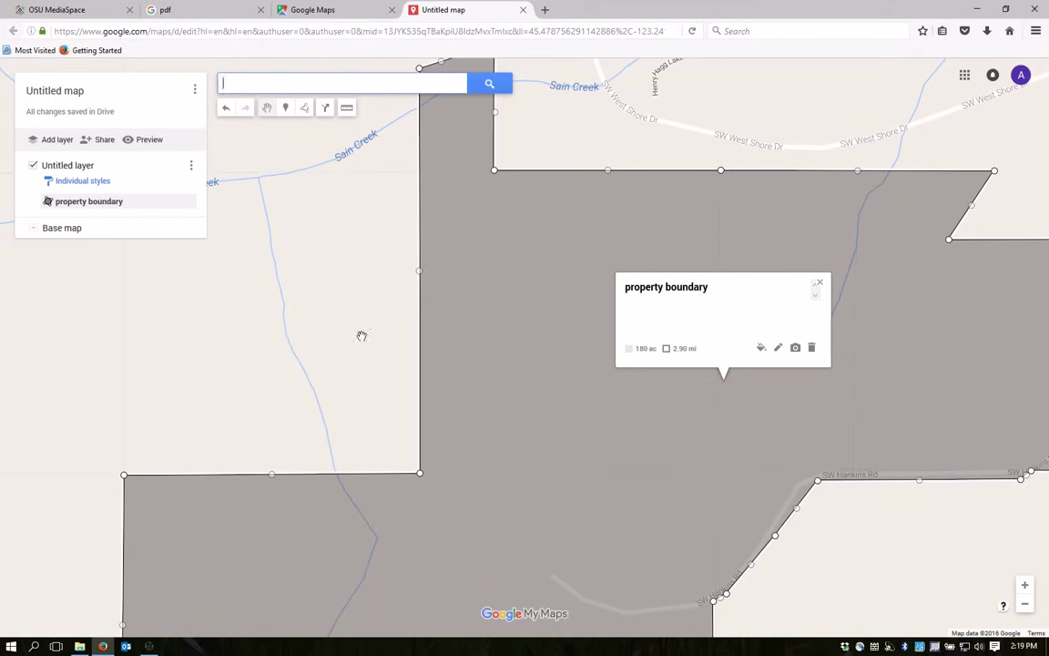
click(33, 229)
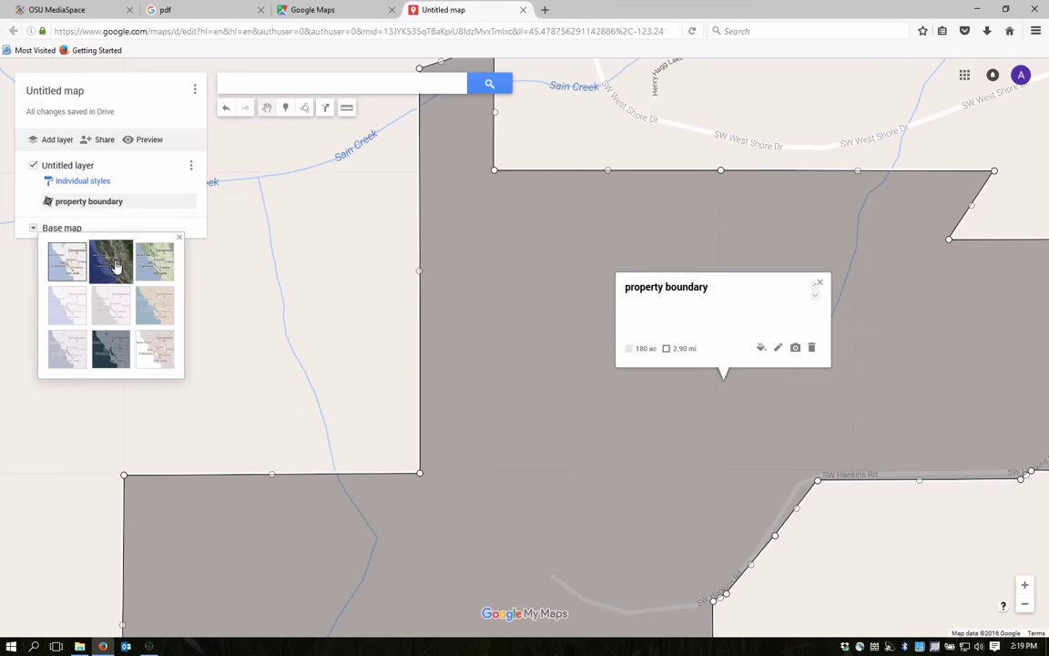
click(110, 264)
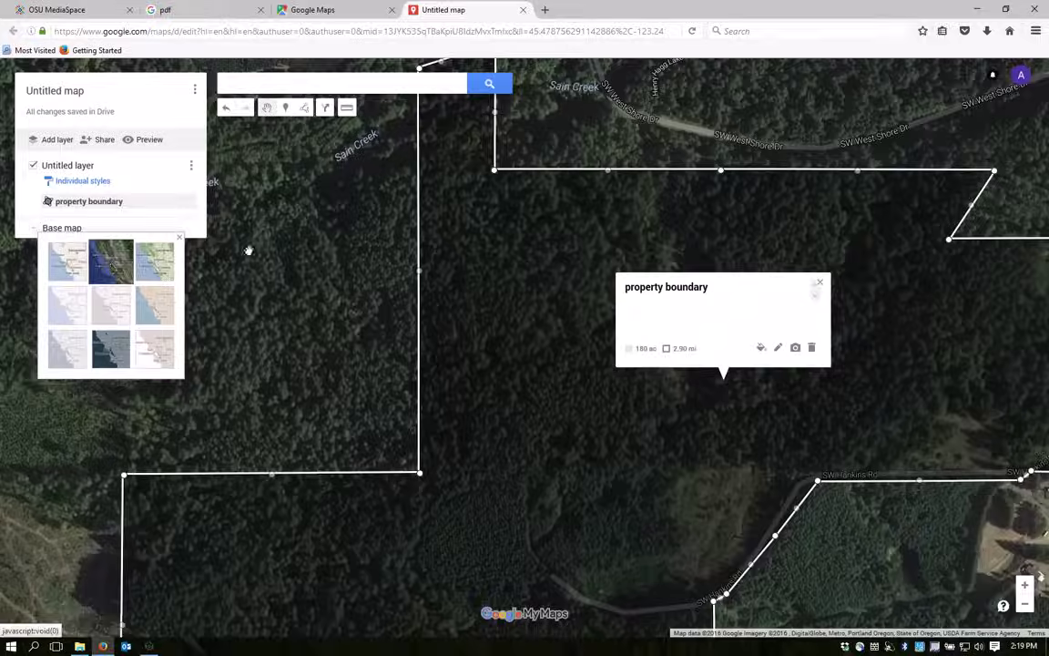
scroll(341, 389, down, 2)
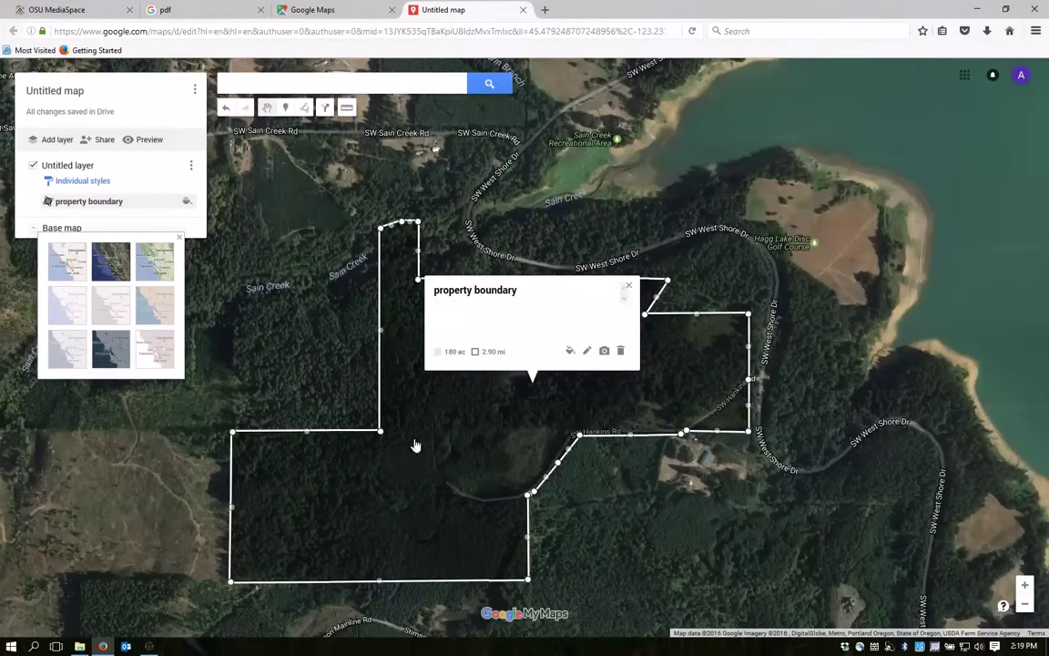
Style the property boundary with a fully transparent fill, yellow color, and a slightly thicker border.
click(569, 351)
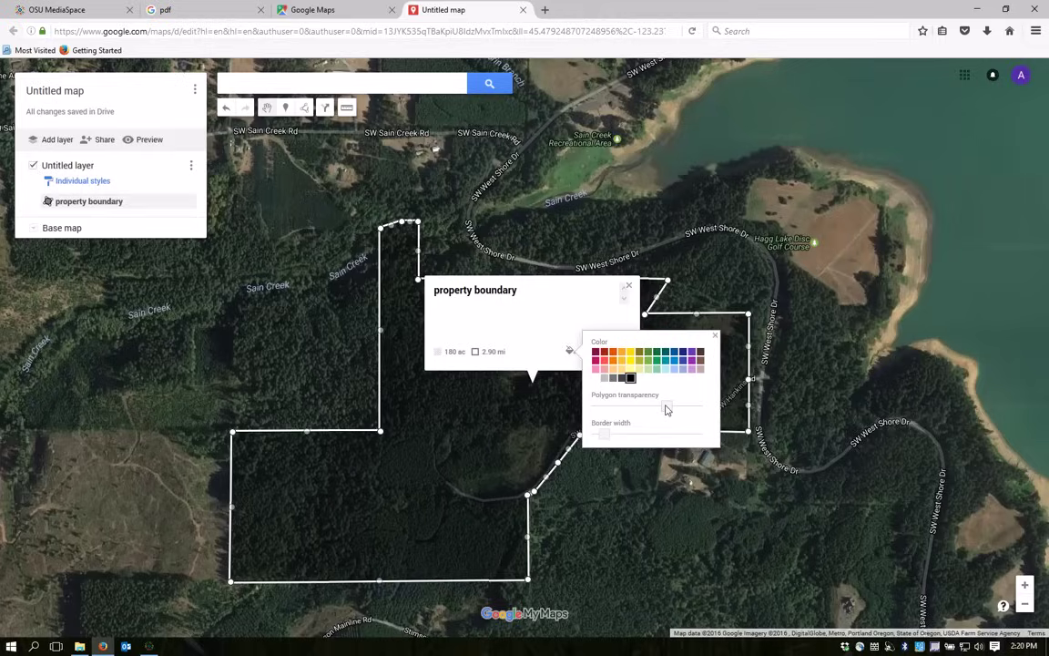
drag(666, 410, 640, 409)
drag(639, 409, 702, 412)
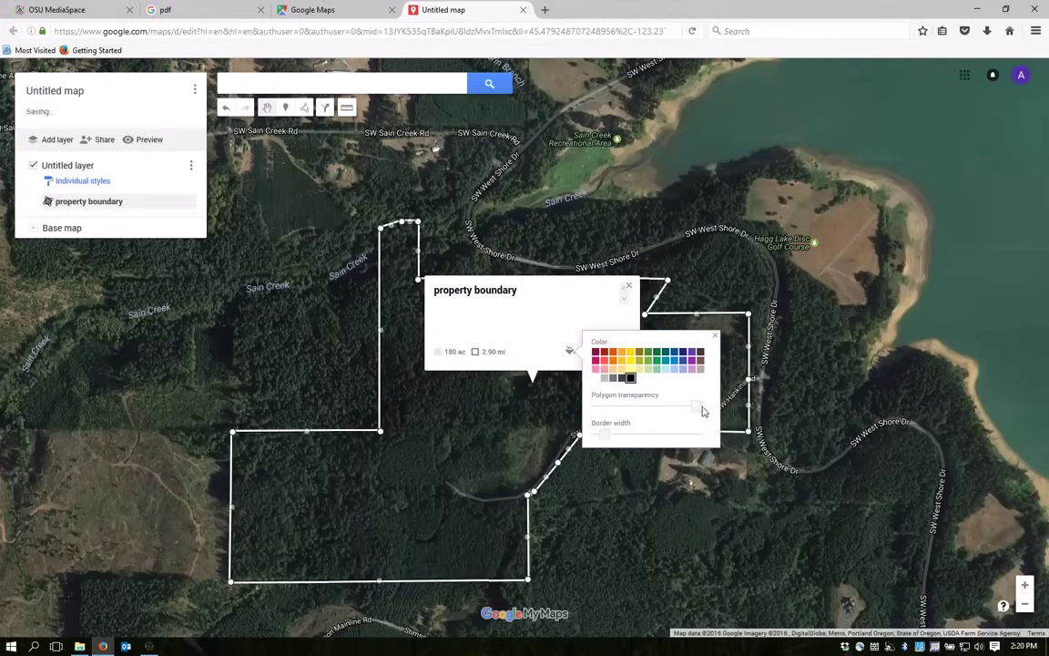
click(632, 353)
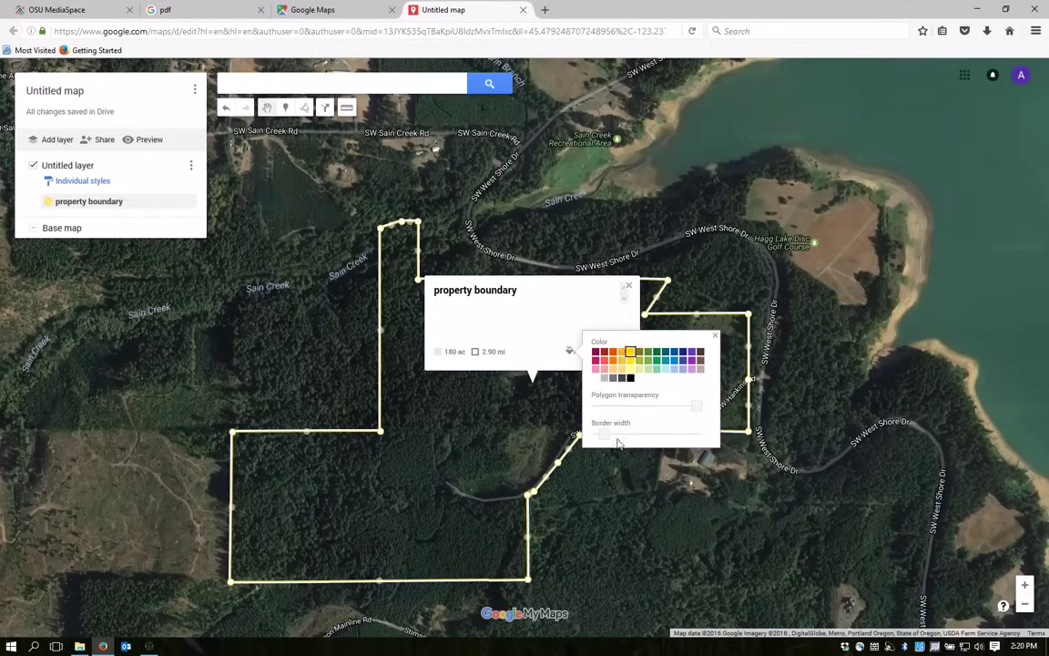
drag(602, 438, 617, 436)
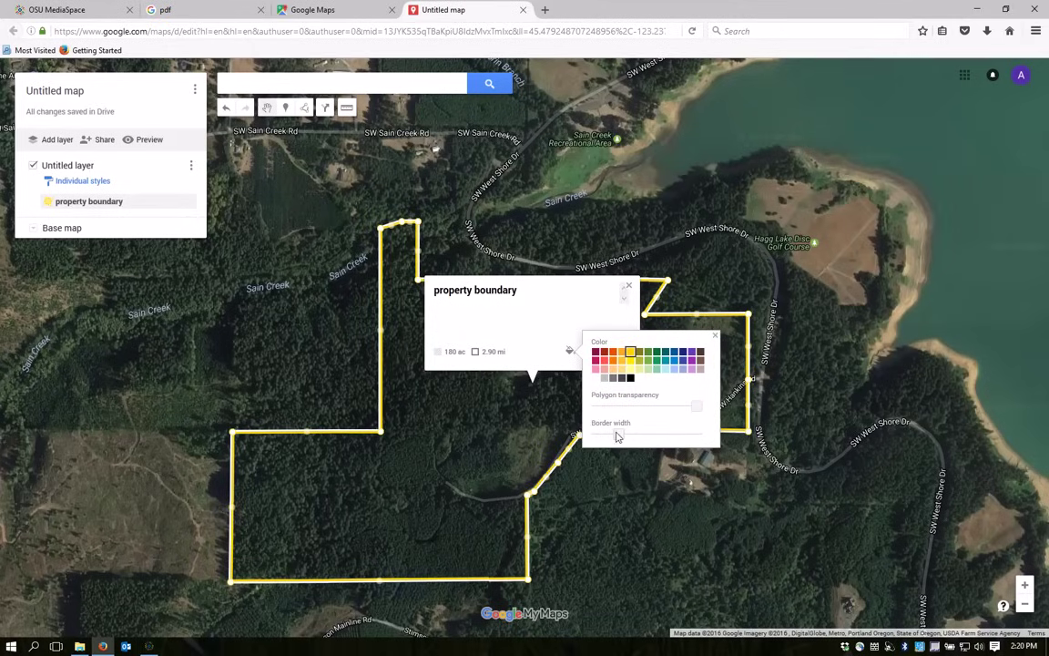
click(622, 481)
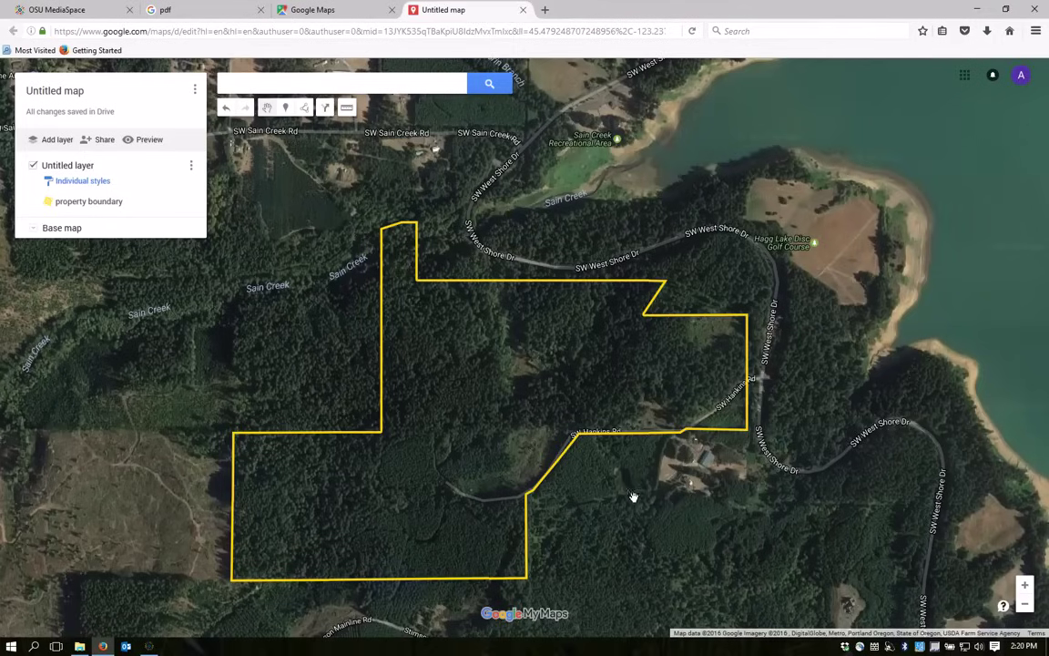
Outline the clearing beside the southwest bend of SW Hankins Rd as a polygon of about 3.5 acres, saving it with the default name.
scroll(594, 497, up, 1)
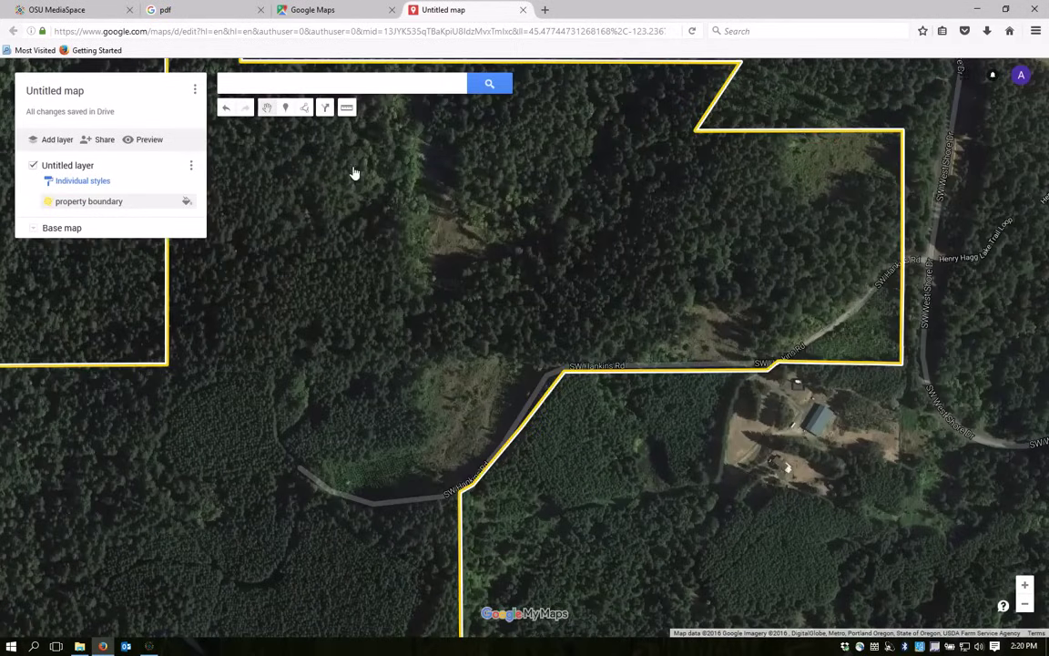
click(304, 109)
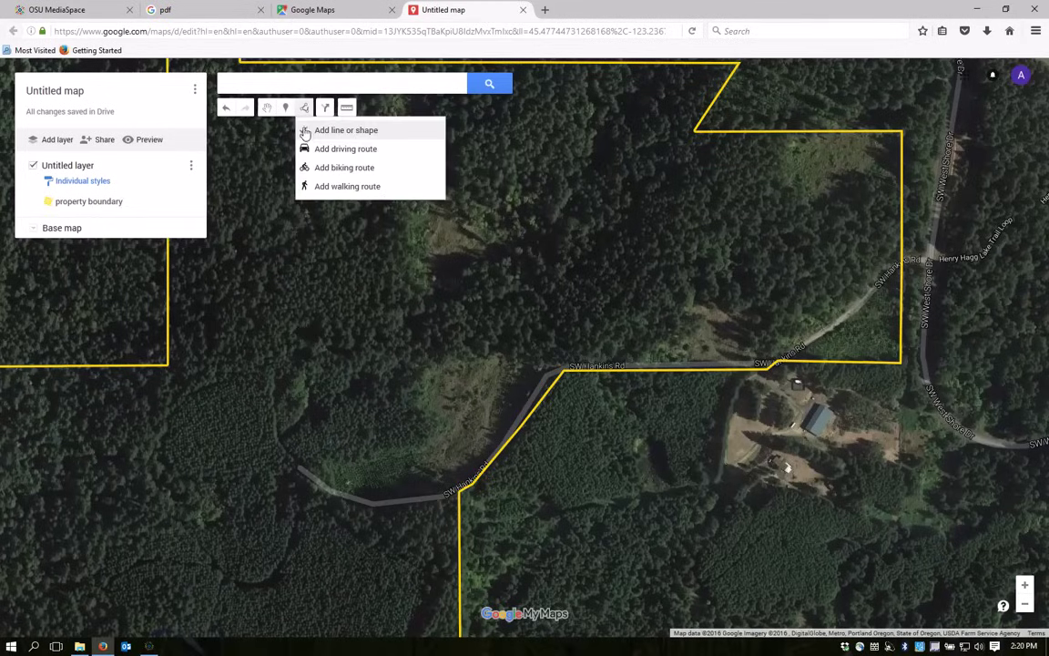
click(346, 130)
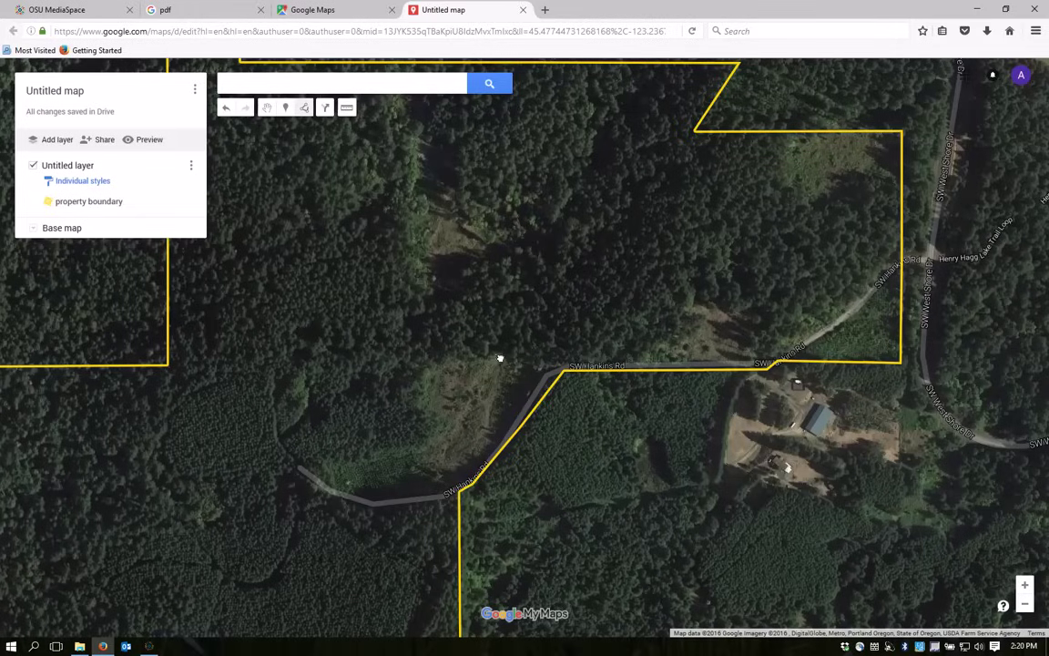
click(499, 358)
click(459, 363)
click(432, 374)
click(427, 409)
click(424, 469)
click(446, 477)
click(494, 443)
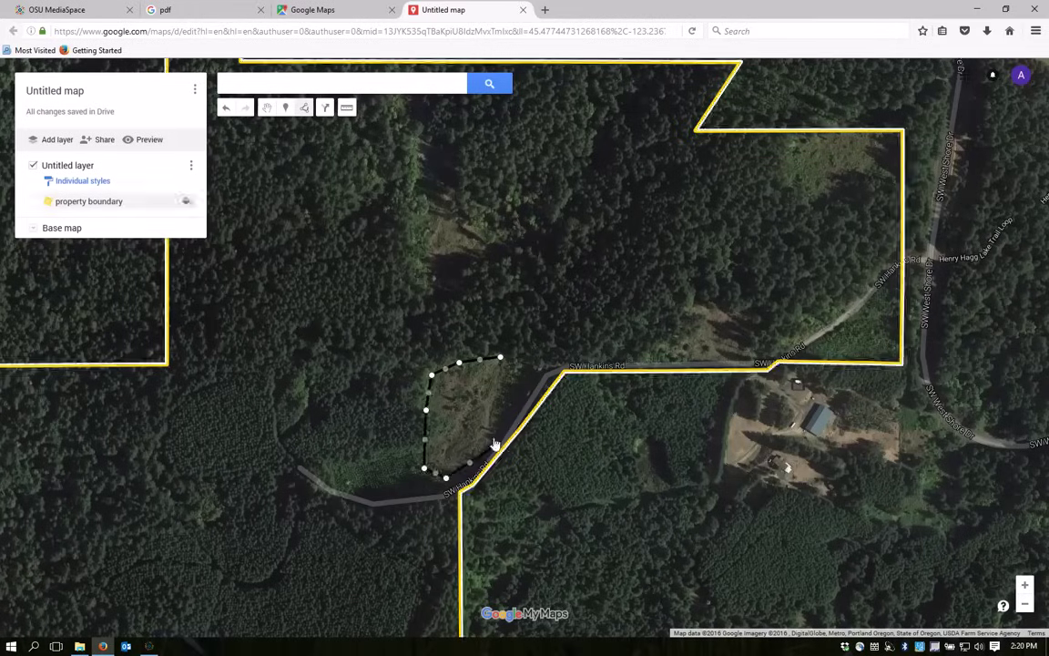
click(518, 371)
click(499, 358)
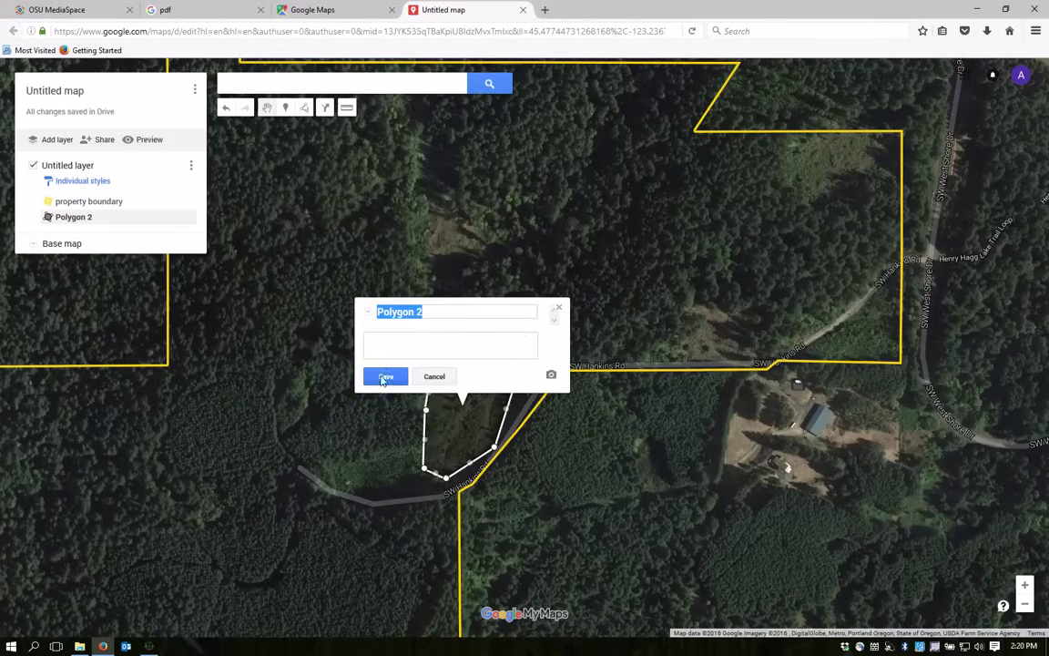
click(385, 377)
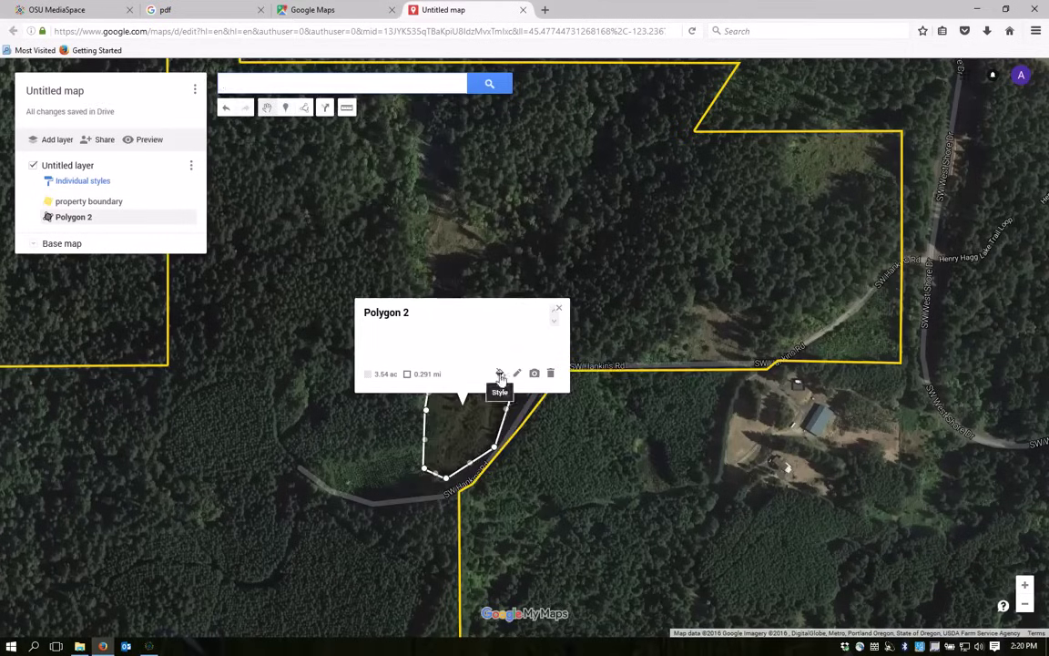
Make the roadside clearing's polygon white with a fully transparent fill, and close its details.
click(501, 375)
click(526, 400)
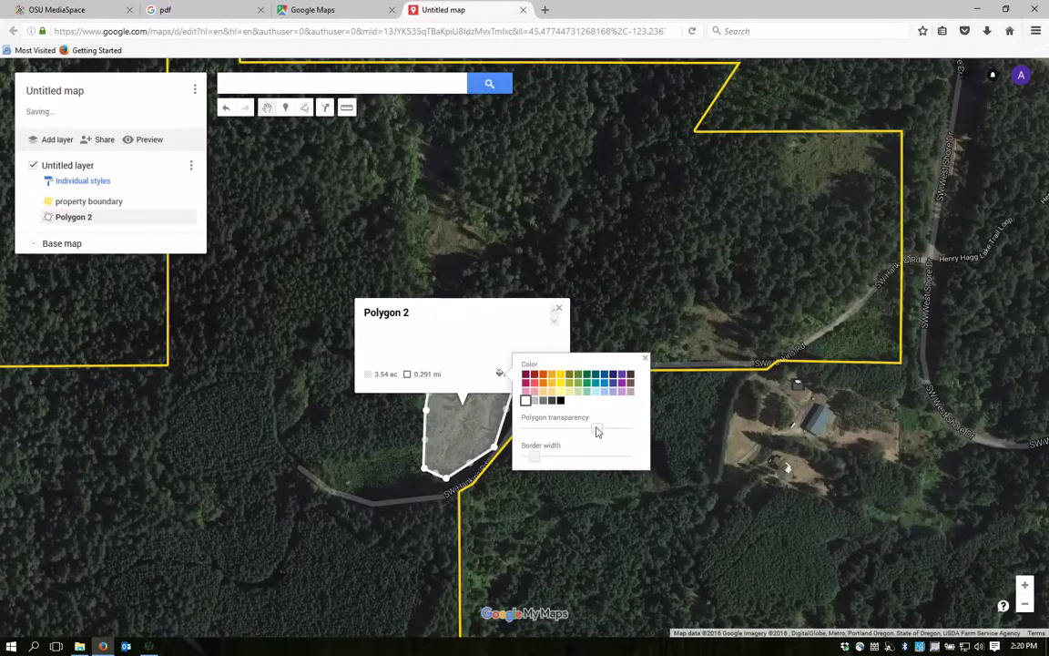
drag(597, 432, 644, 434)
click(645, 358)
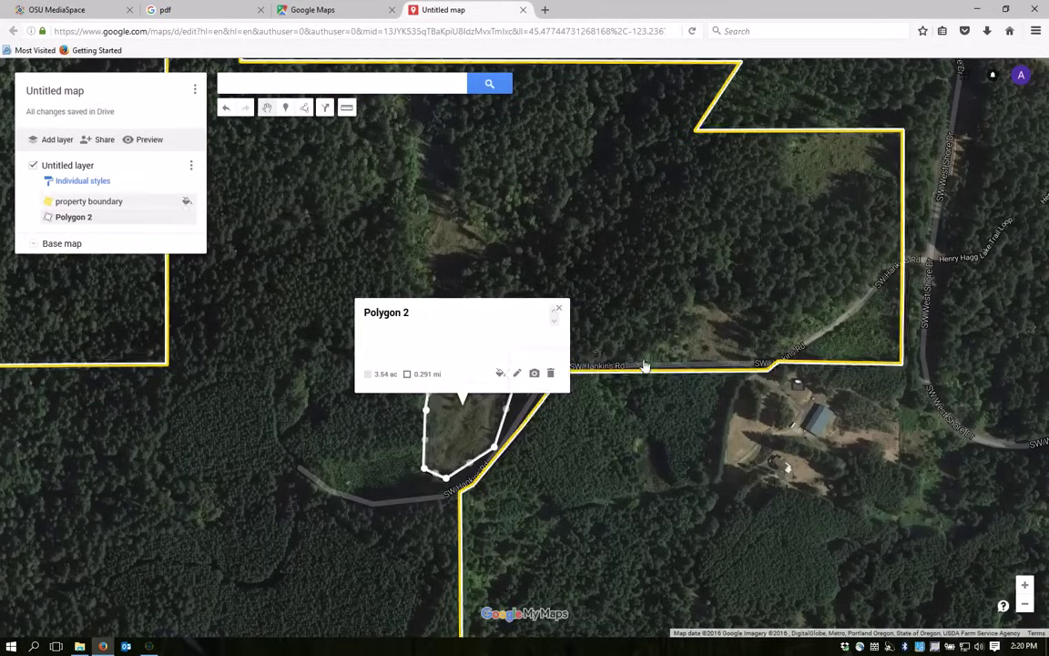
click(558, 307)
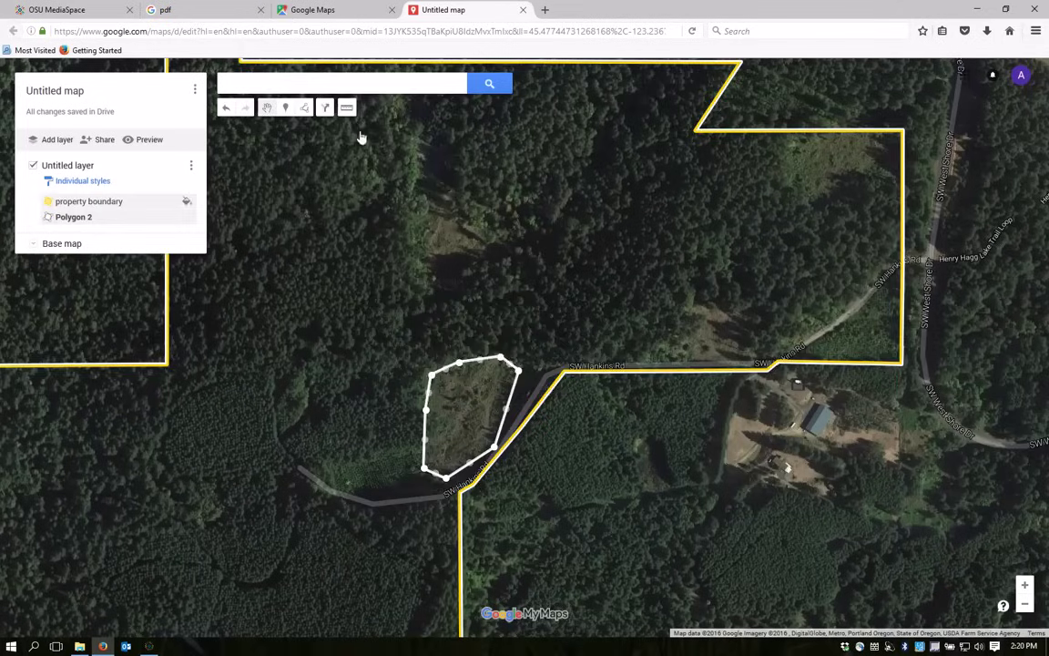
Outline the smaller clearing north of the first one as a polygon of about 1.8 acres, saving it with the default name.
click(304, 108)
click(392, 132)
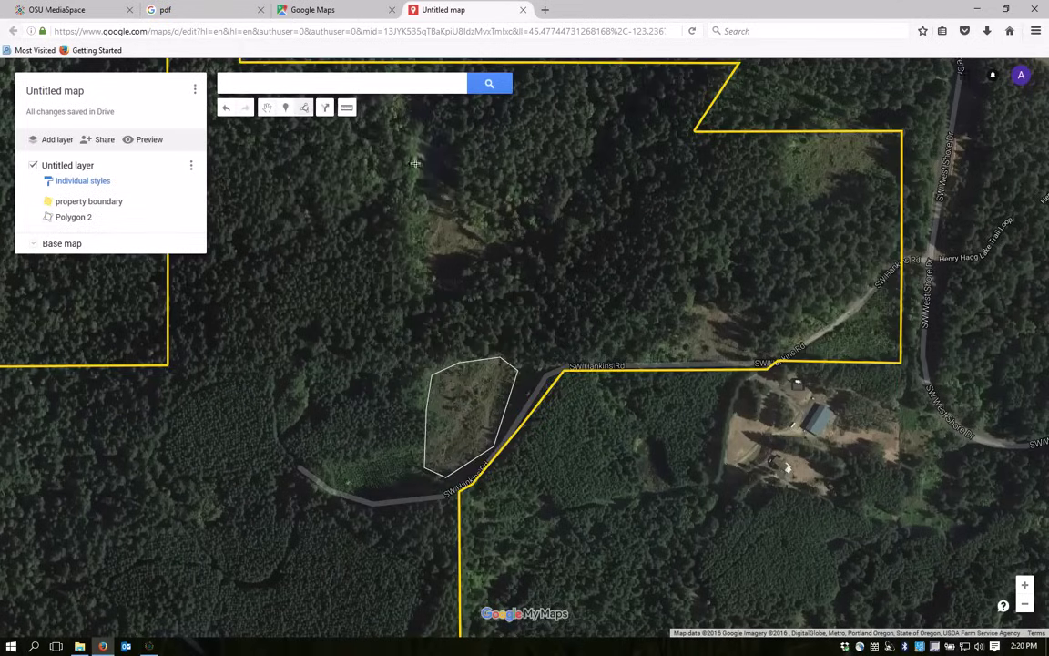
click(450, 197)
click(431, 229)
click(431, 285)
click(457, 299)
click(488, 253)
click(488, 232)
click(462, 207)
click(450, 197)
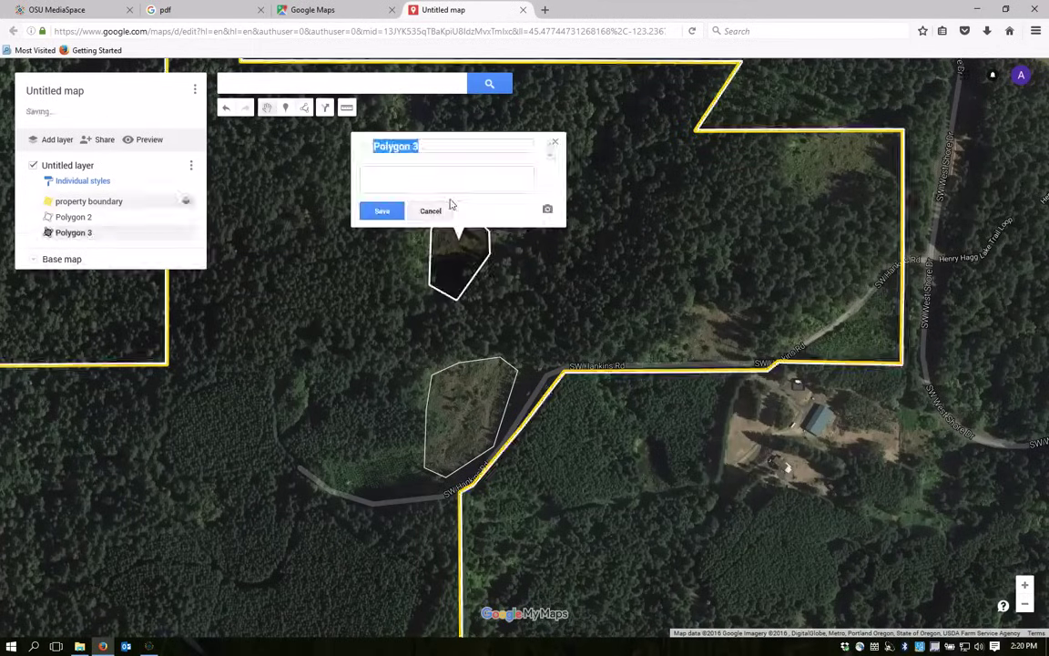
click(378, 211)
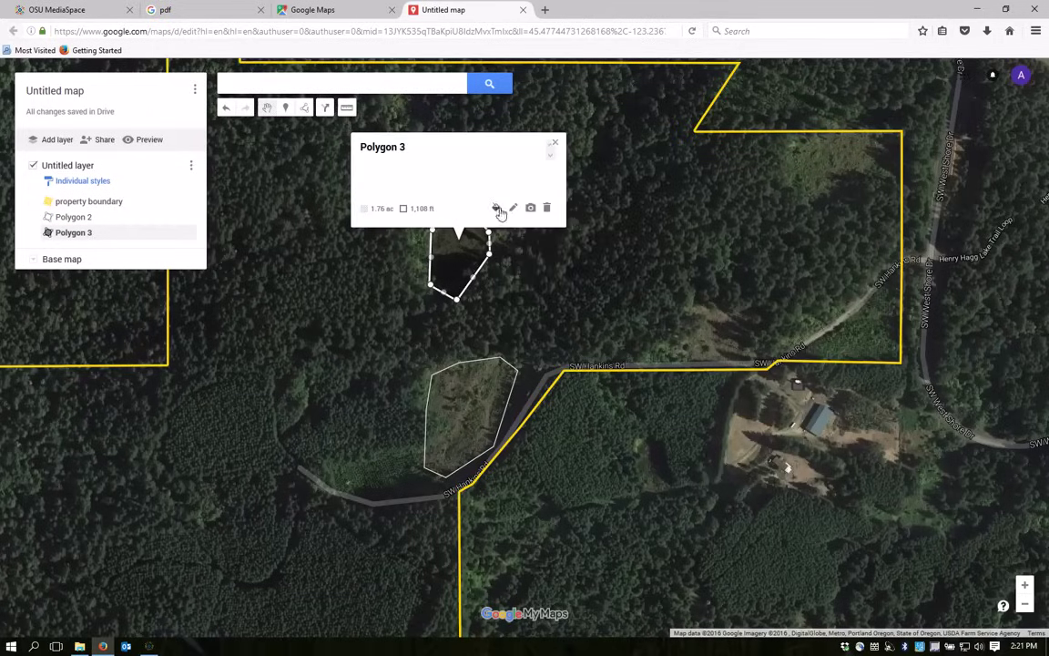
Style the northern clearing's polygon in white with a fully transparent fill, and close its details.
click(496, 208)
click(522, 234)
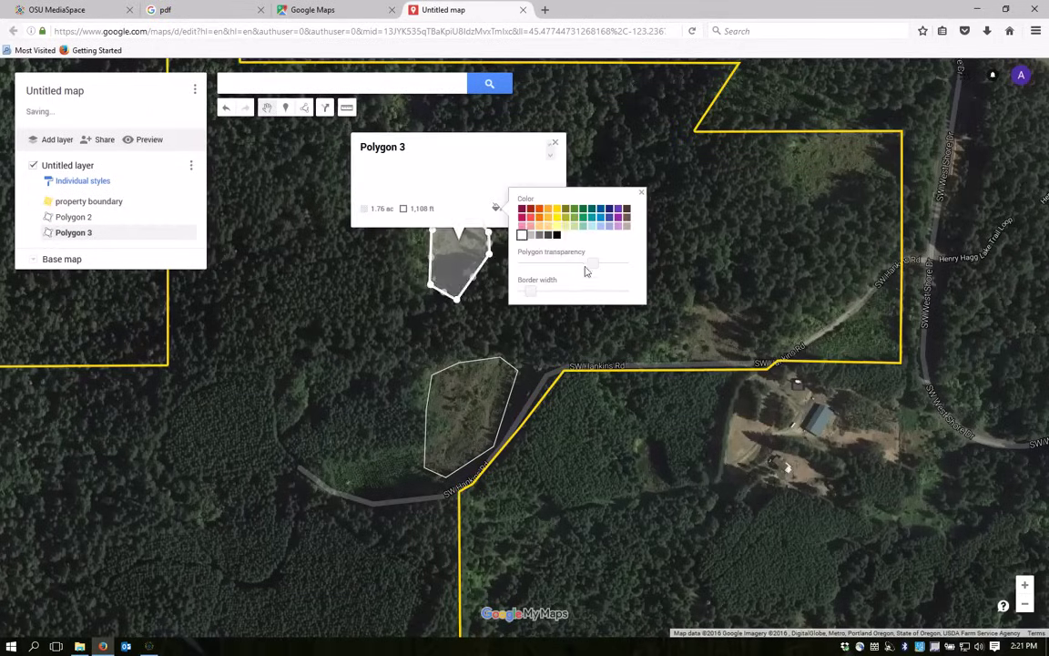
drag(594, 264, 622, 263)
click(642, 194)
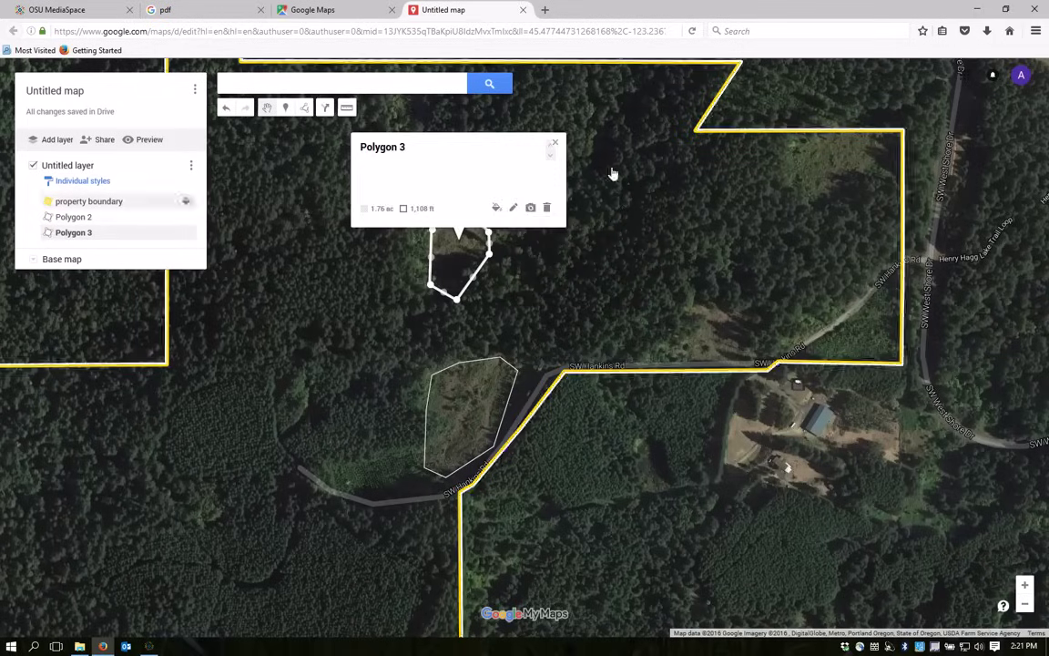
click(555, 143)
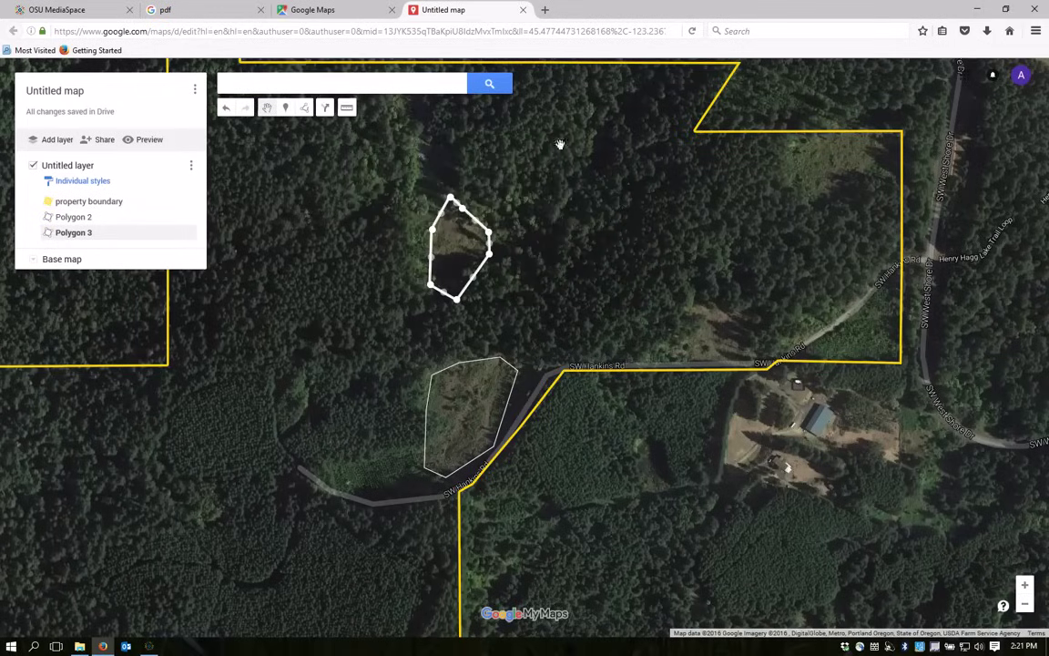
Outline the clearing in the property's northeast corner as a polygon of about 2.6 acres, saving it with the default name.
click(306, 111)
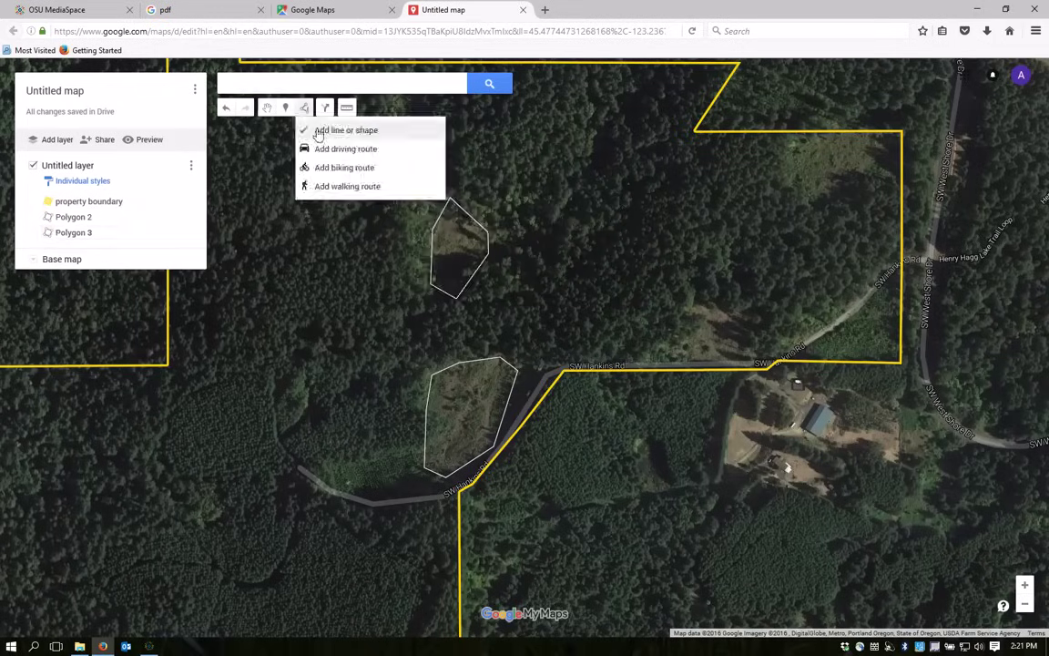
click(330, 129)
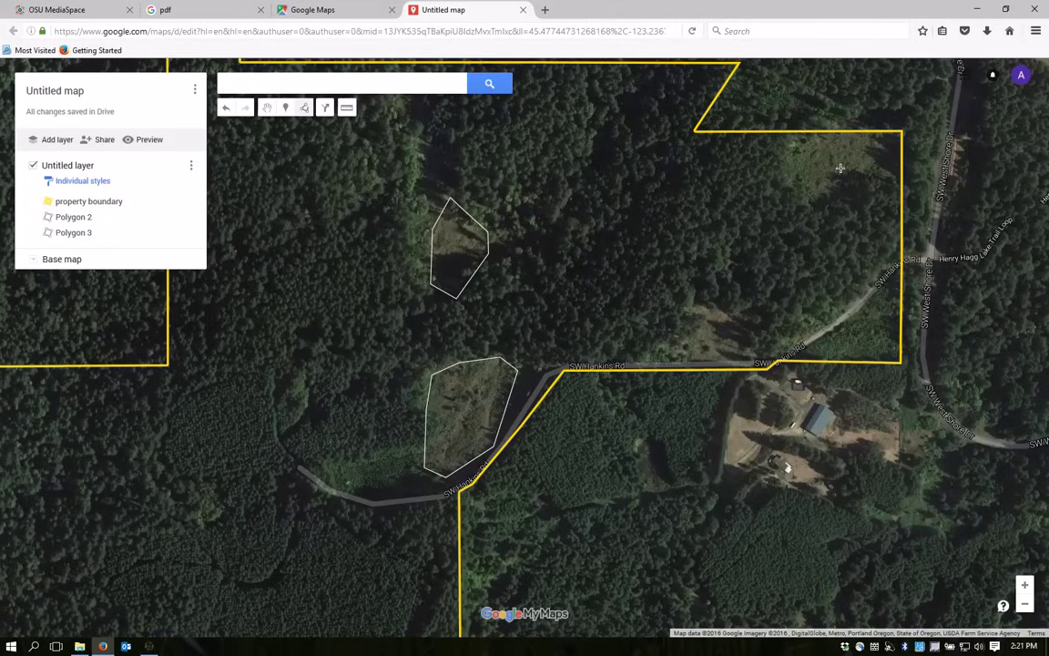
click(777, 164)
click(804, 205)
click(824, 205)
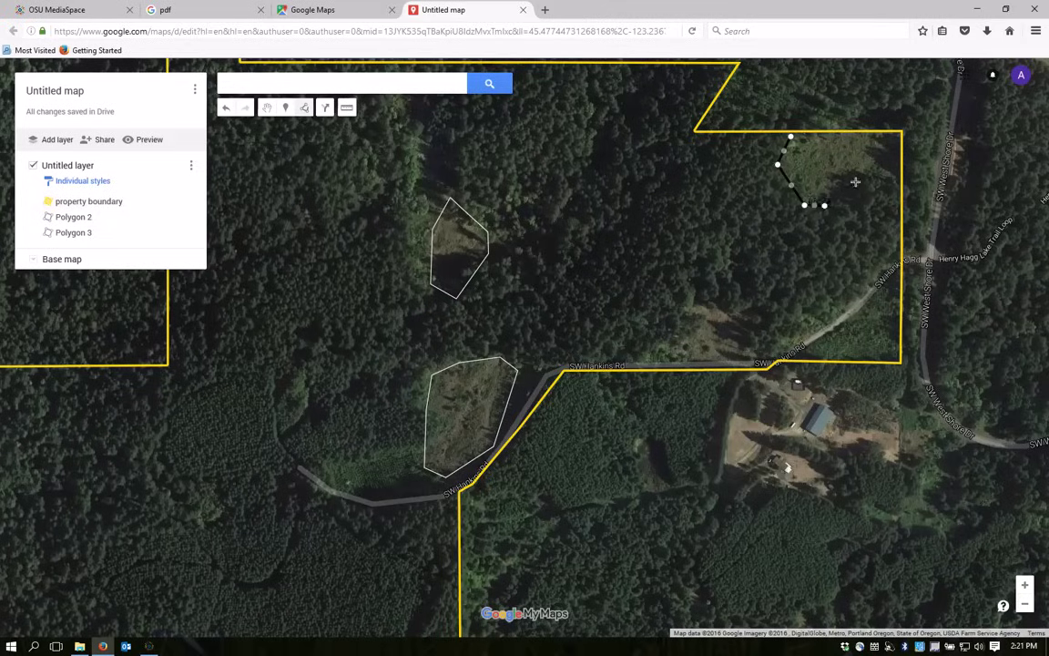
click(855, 182)
click(884, 167)
click(896, 158)
click(896, 134)
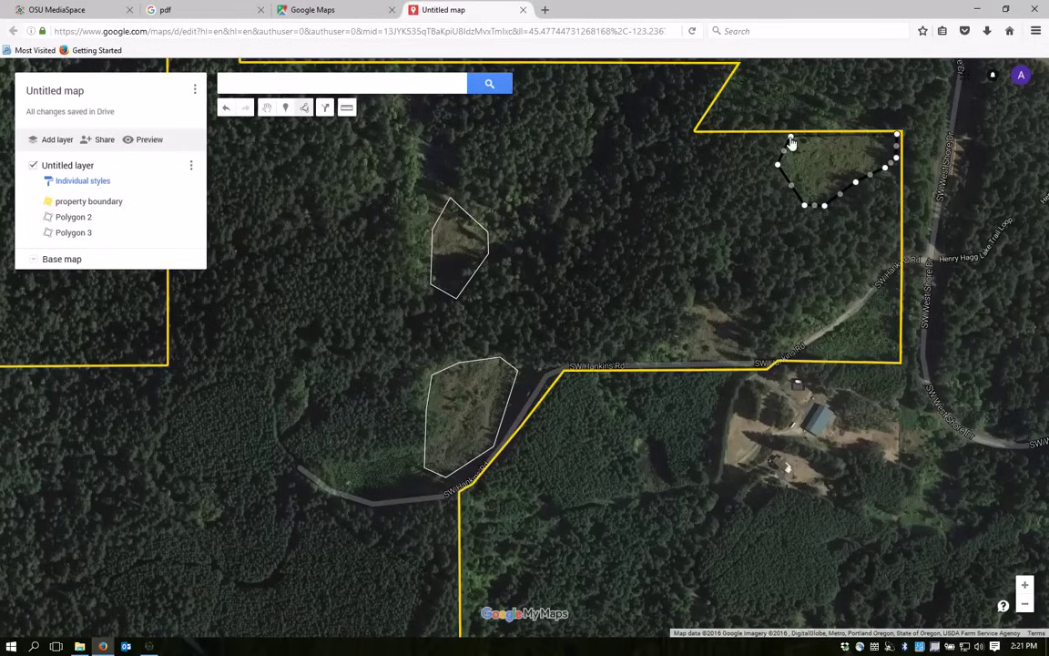
click(791, 139)
click(761, 199)
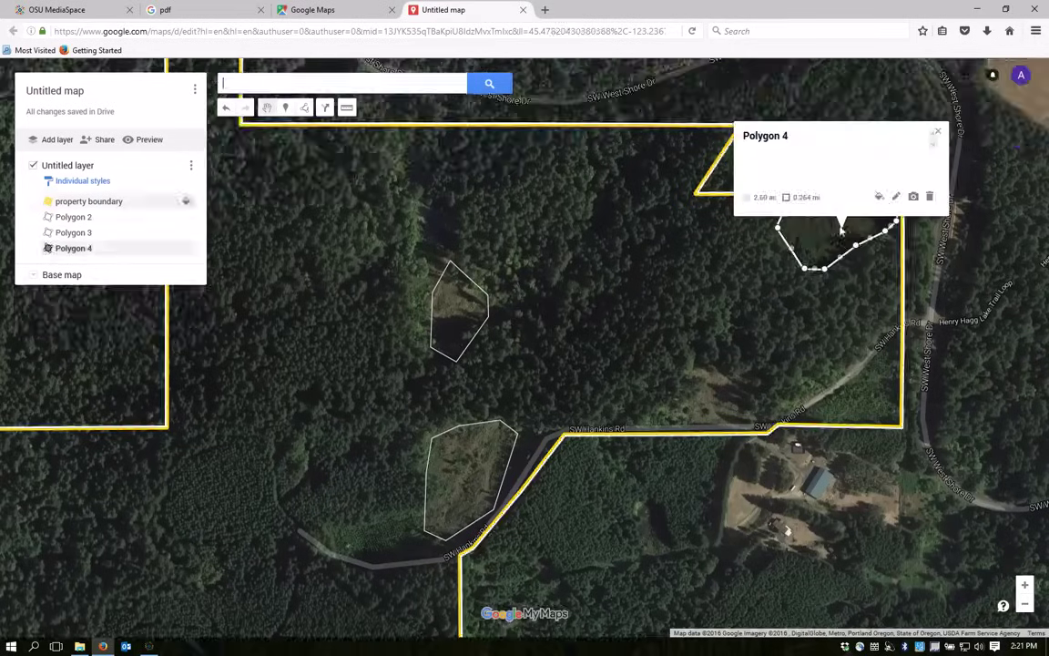
Make the northeast clearing's polygon fill fully transparent, and close its details.
click(880, 197)
click(978, 253)
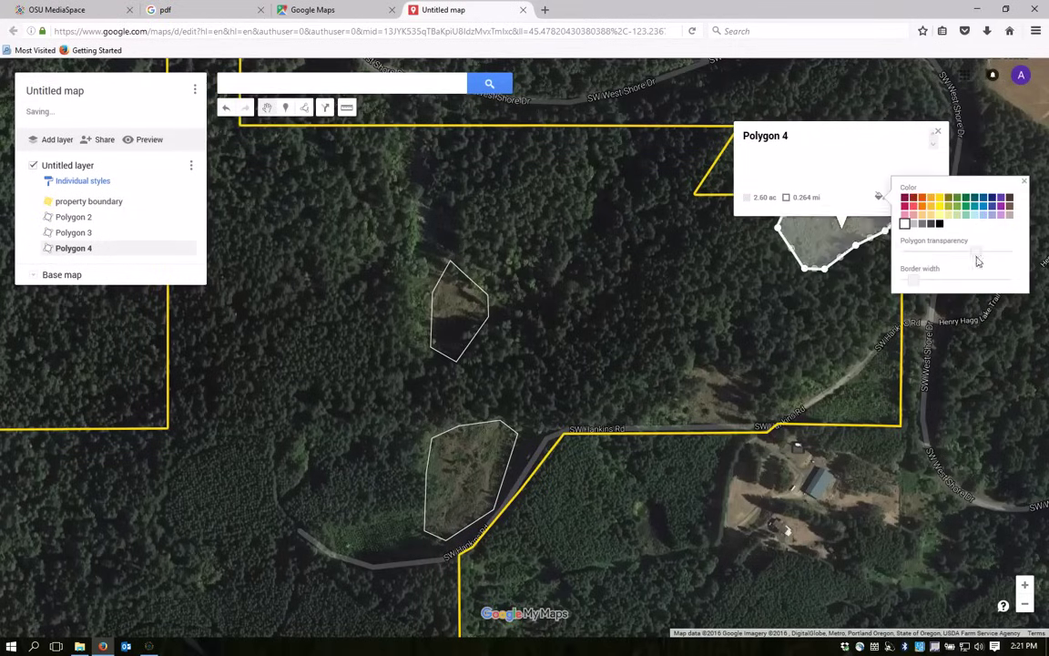
click(1006, 253)
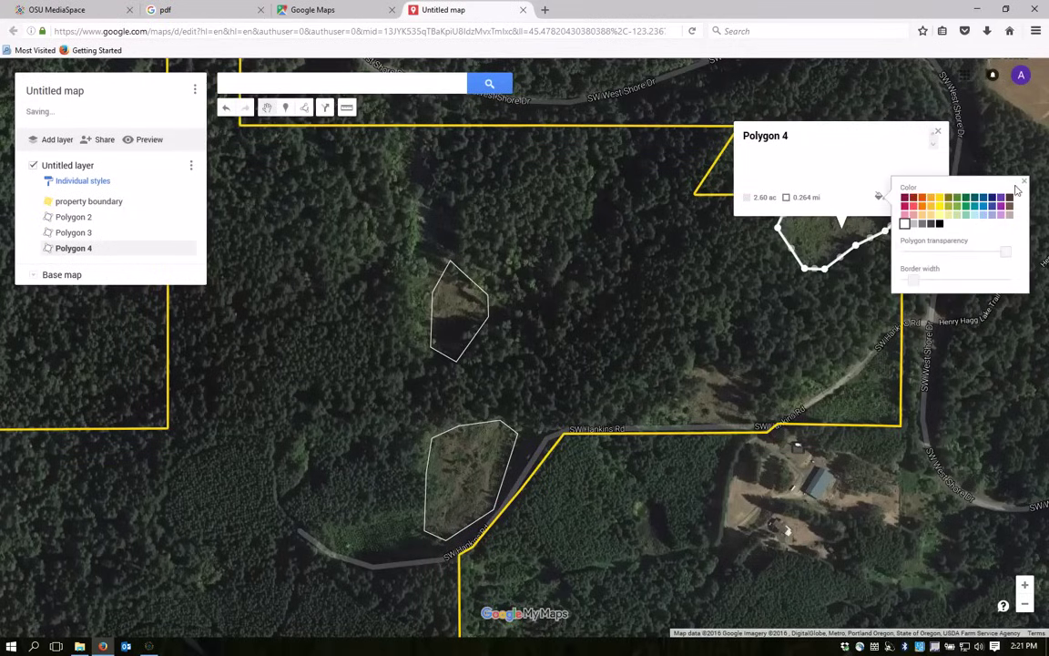
click(938, 132)
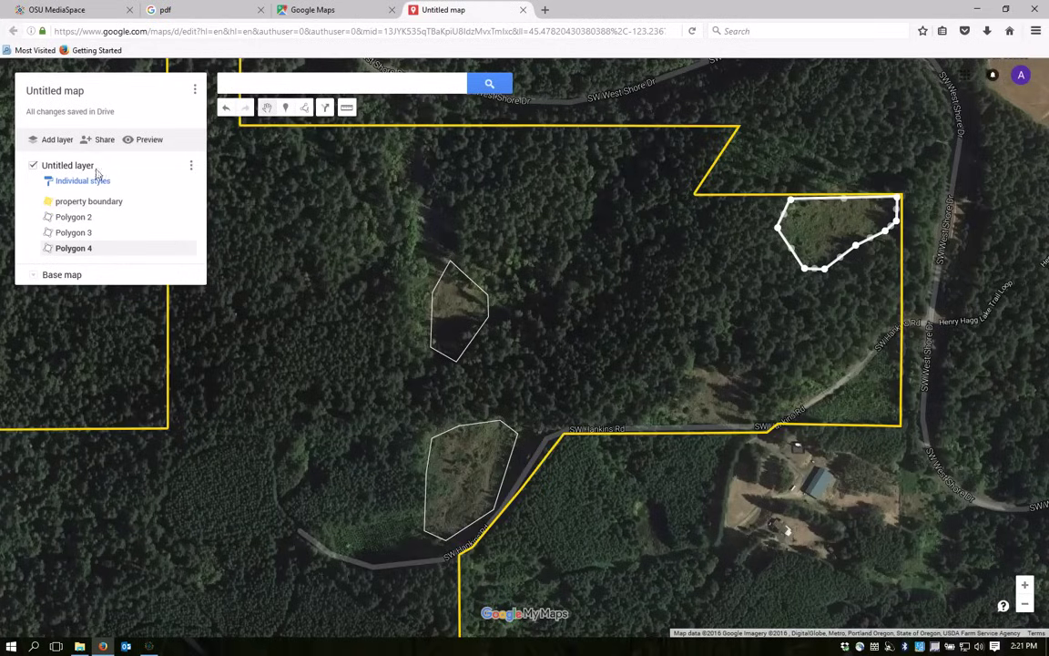
Add a new layer to the map and name it "planted 2016".
click(57, 143)
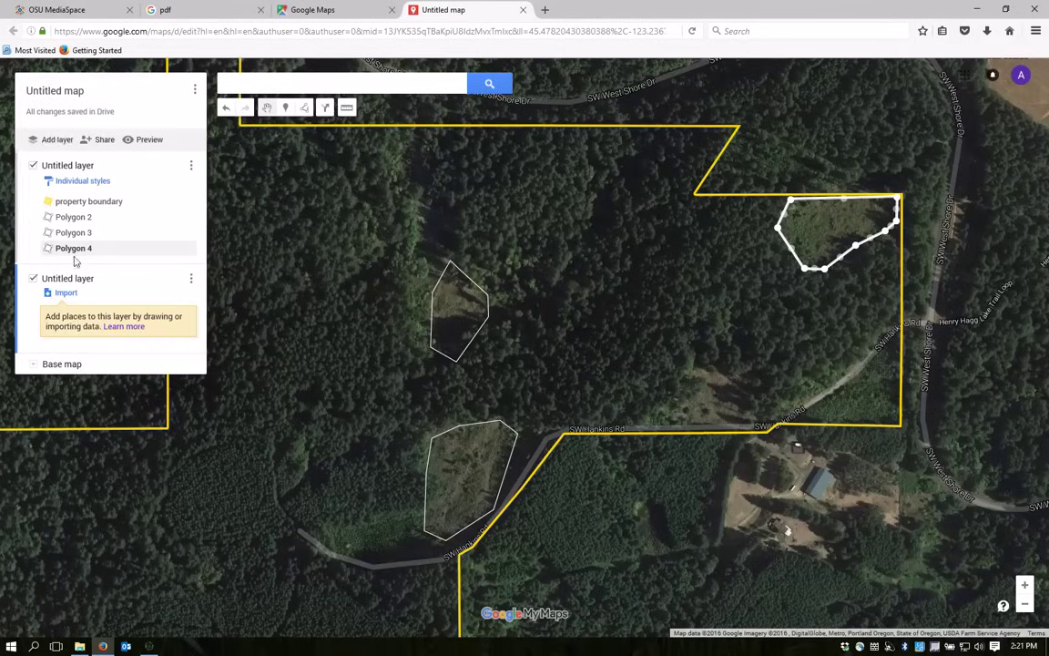
click(76, 283)
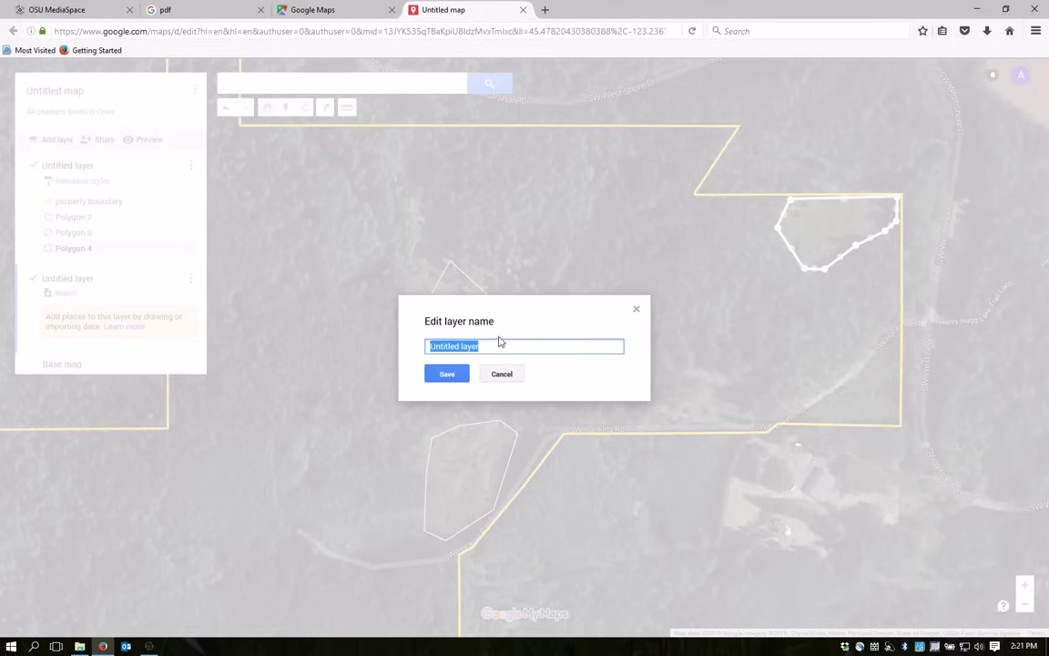
text(planted 2016)
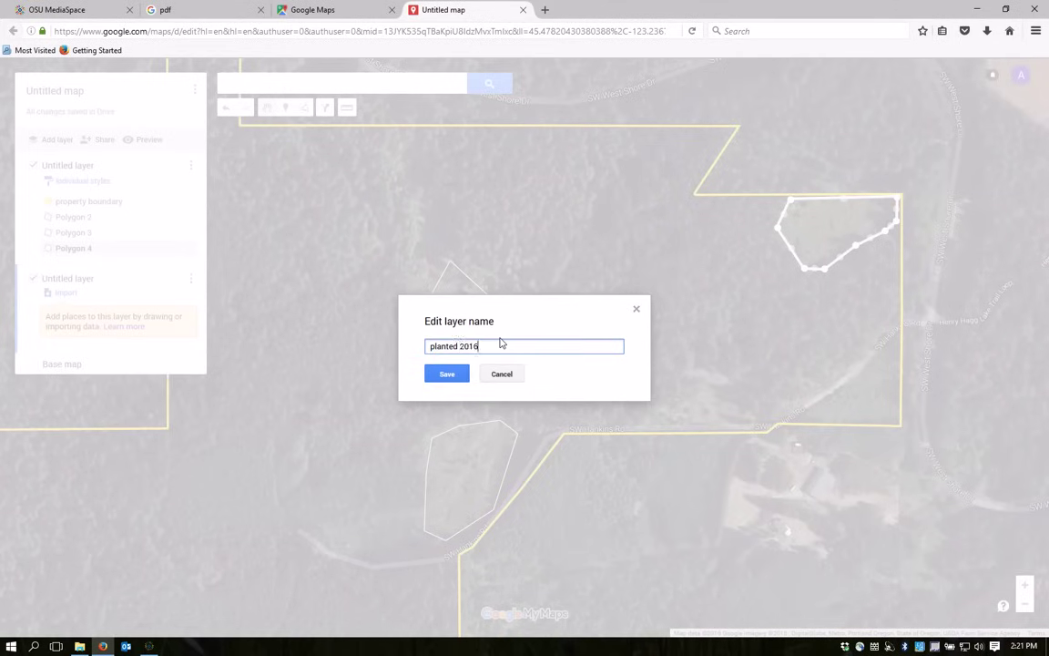
click(446, 373)
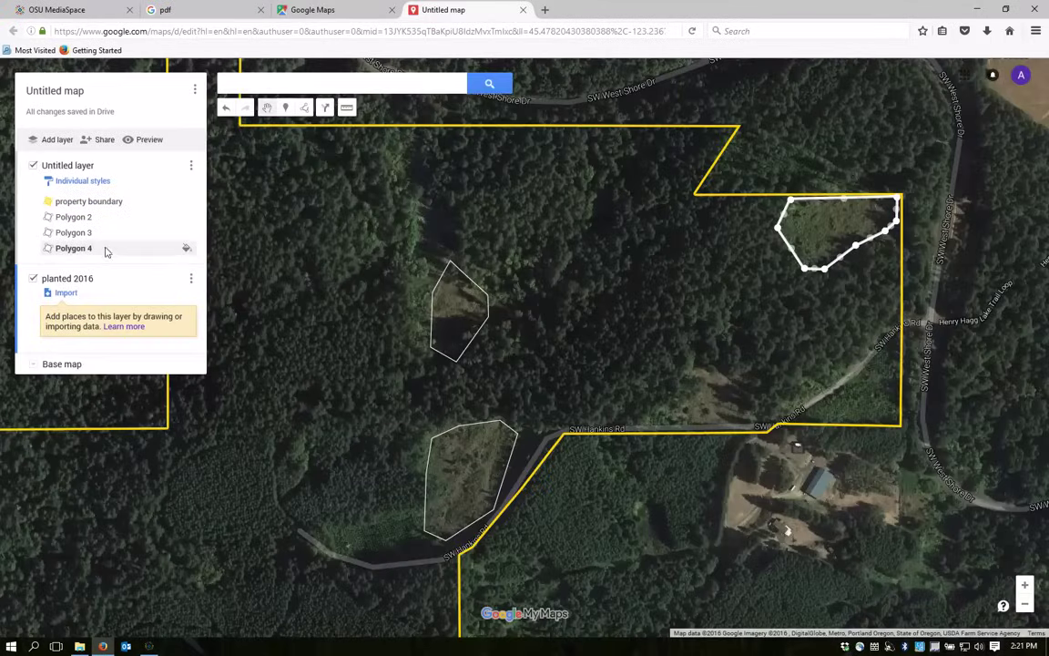
Move Polygon 4, Polygon 3 and Polygon 2 into the planted 2016 layer, and switch that layer's visibility off and on again.
click(81, 248)
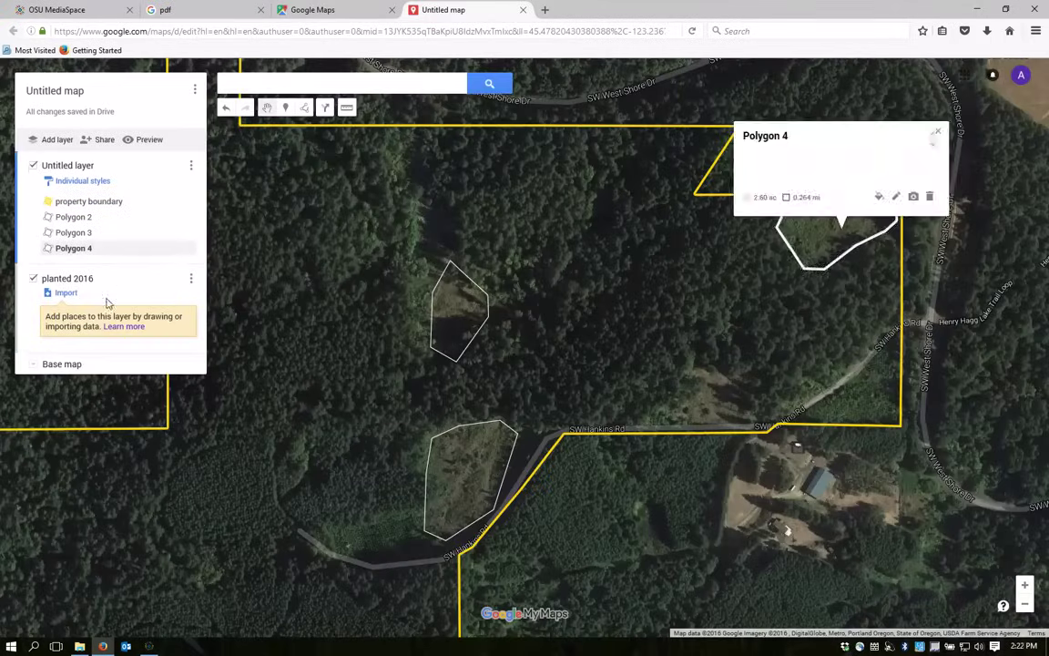
mouse_move(80, 252)
mouse_down()
mouse_move(78, 306)
mouse_move(71, 273)
mouse_up()
click(69, 234)
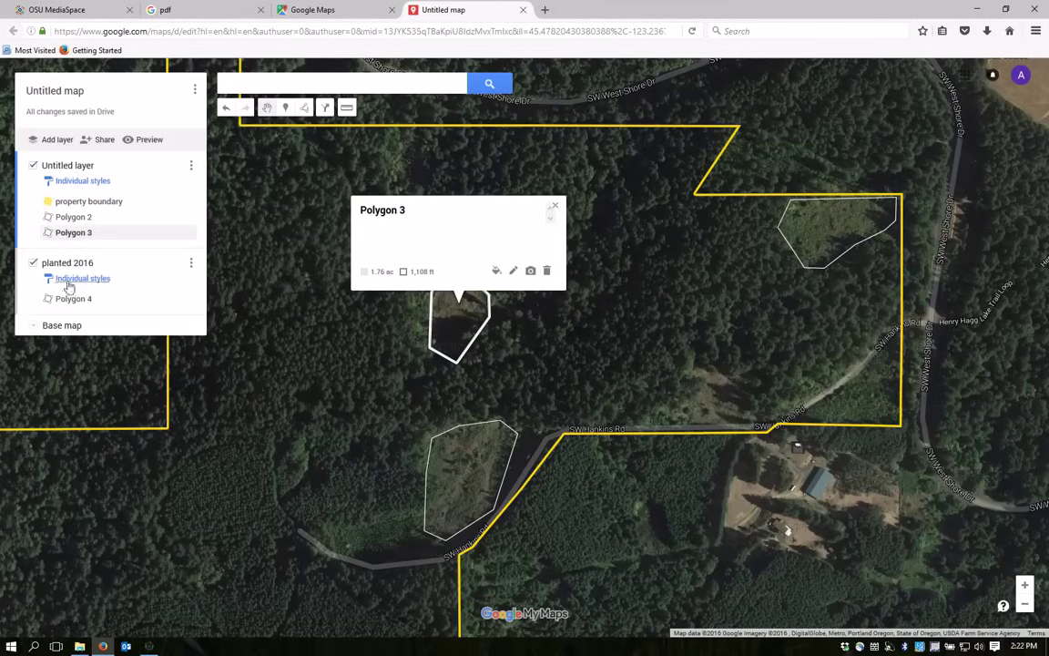
drag(70, 234, 70, 264)
click(72, 219)
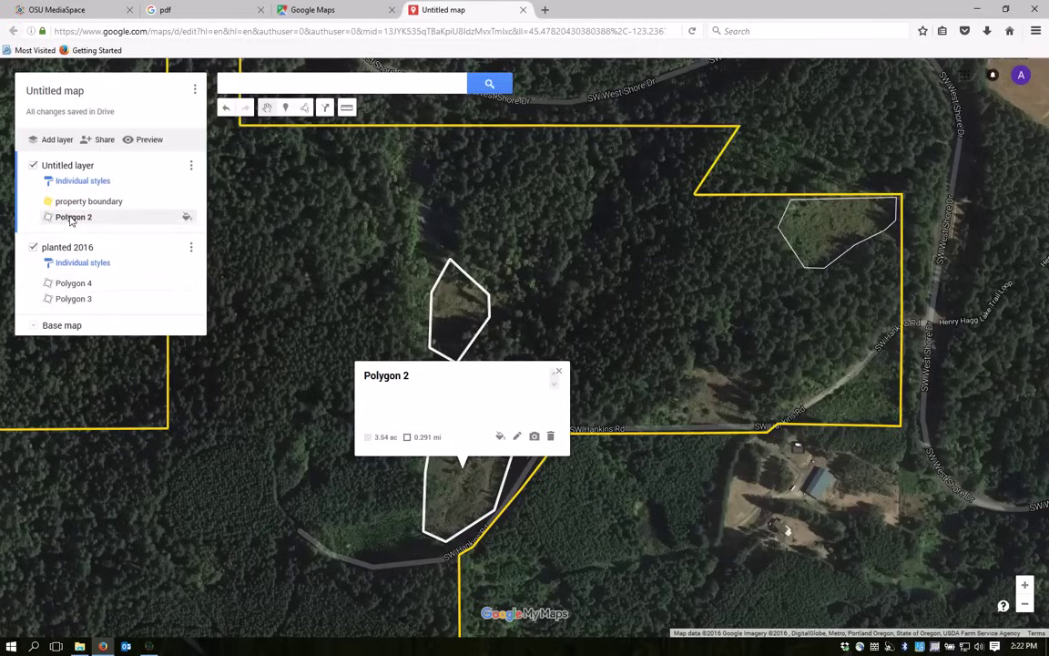
drag(56, 218, 74, 284)
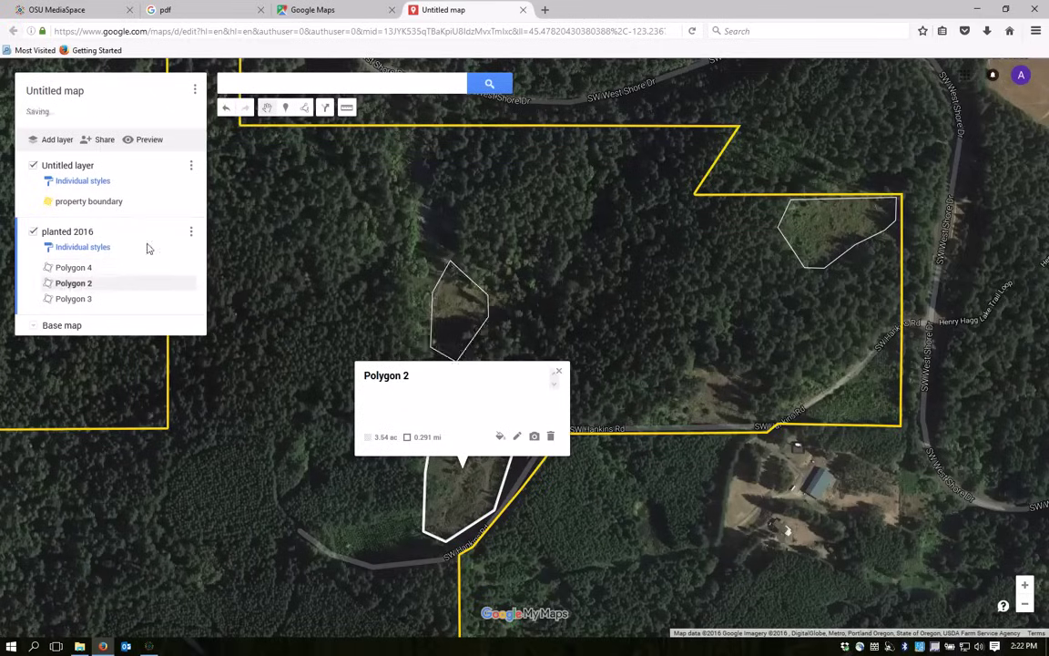
click(558, 371)
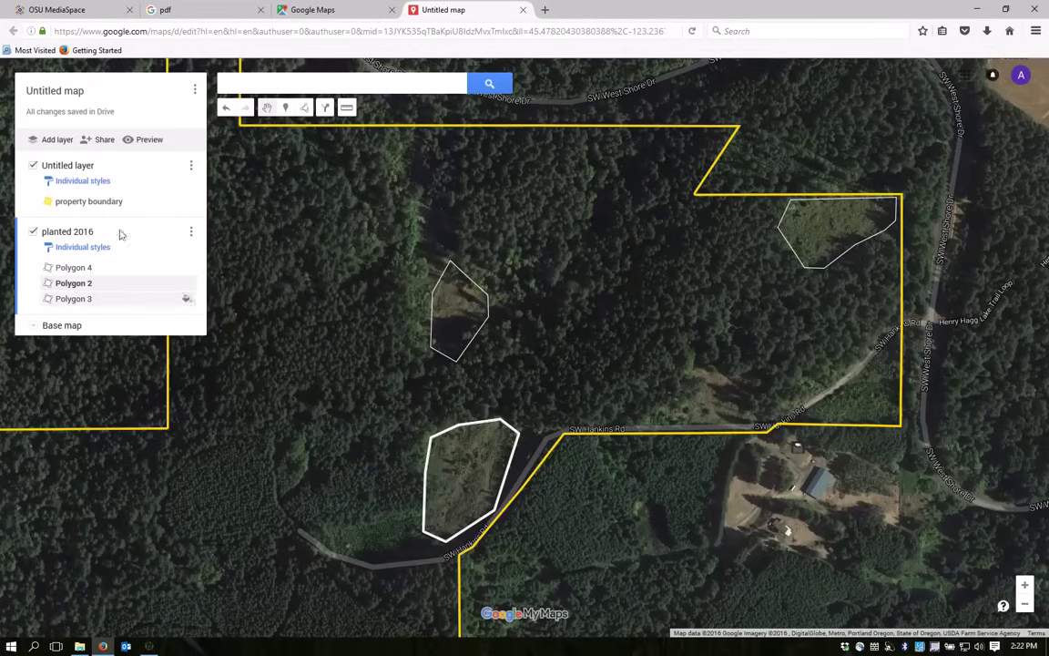
click(33, 233)
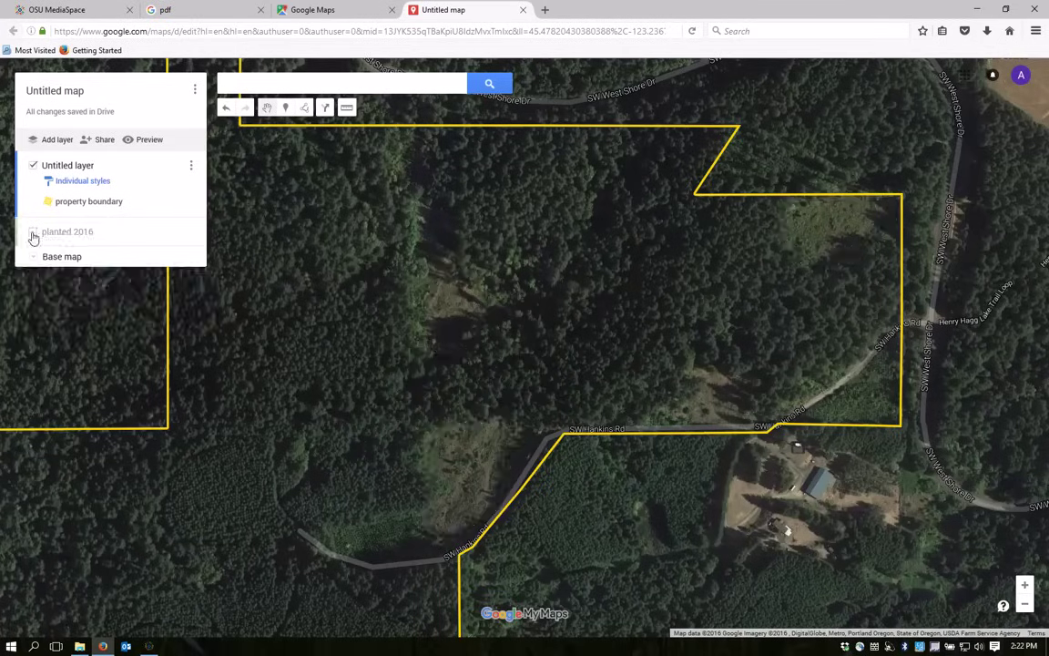
click(33, 233)
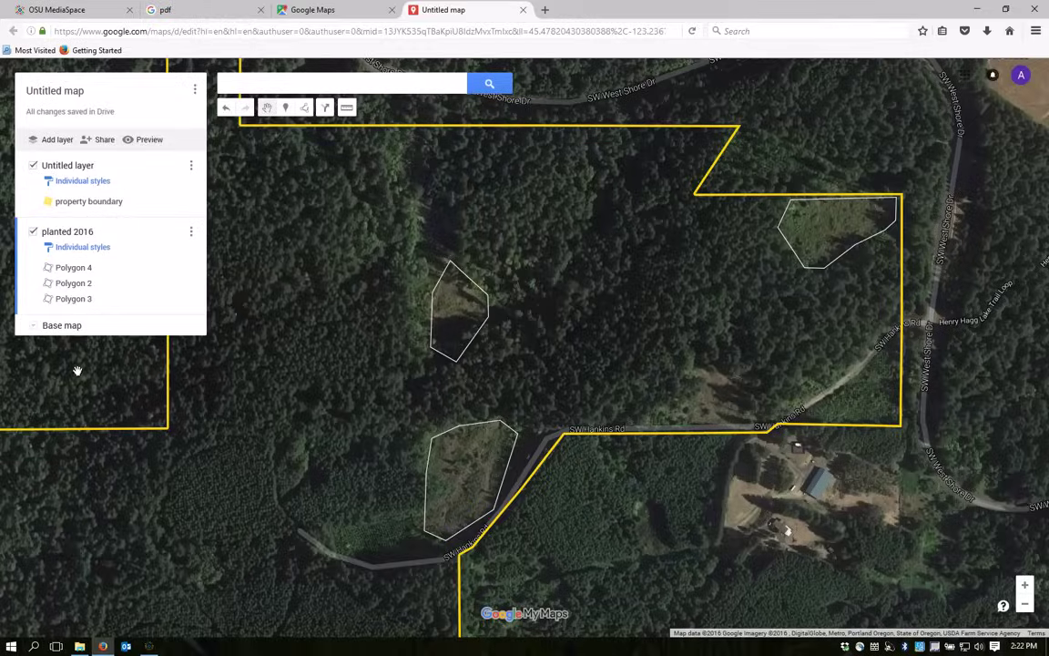
Place a marker named "main gate" where SW Hankins Rd meets the property's southern boundary, north of the farm buildings.
scroll(78, 373, down, 1)
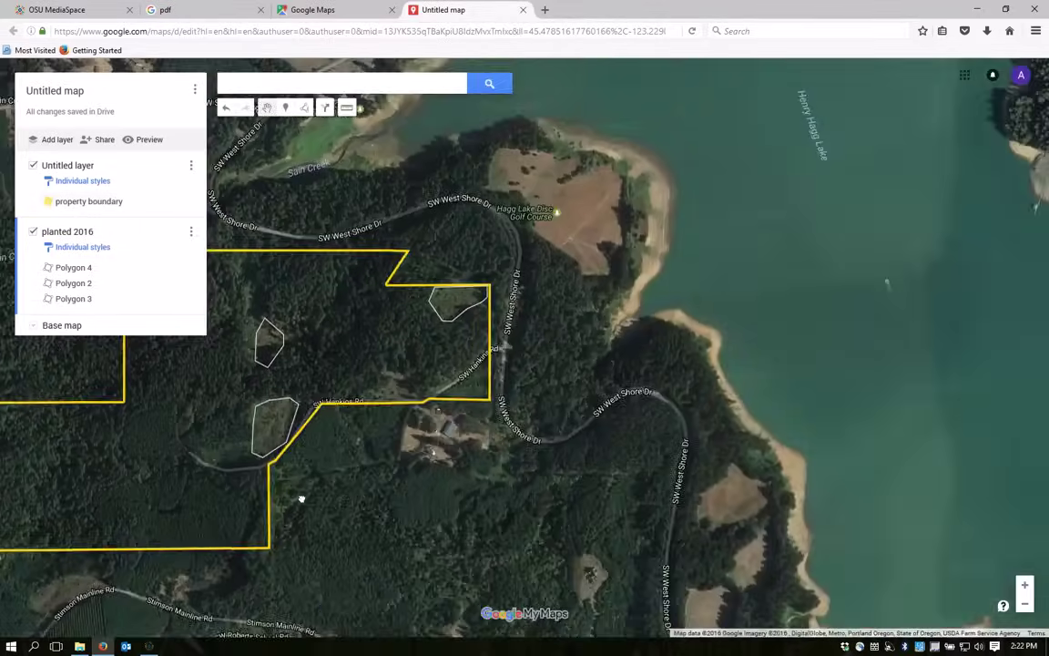
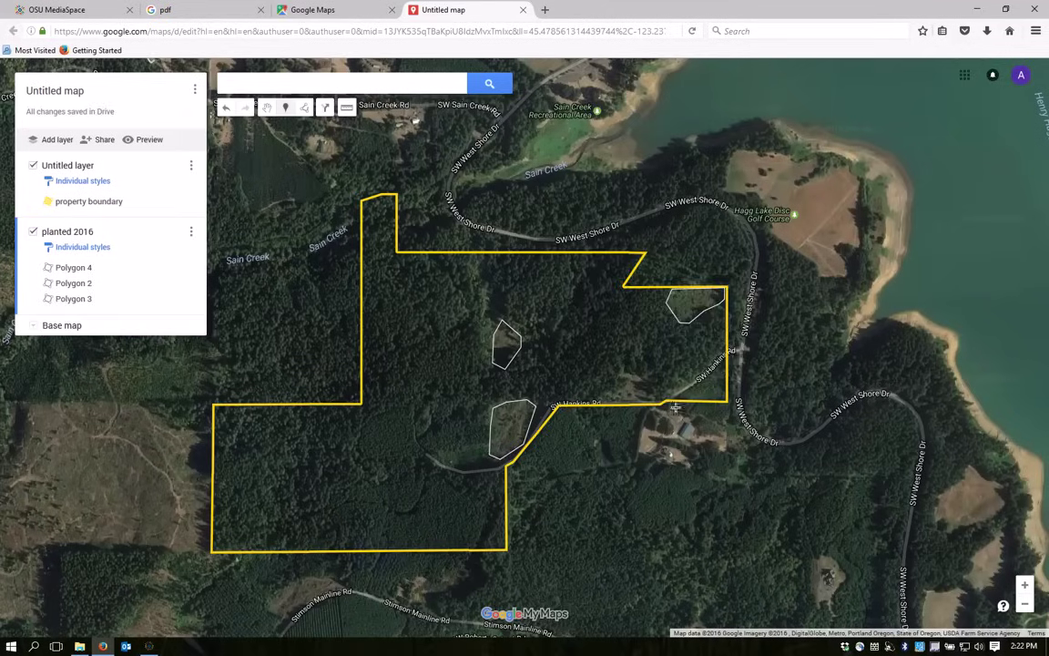
click(665, 400)
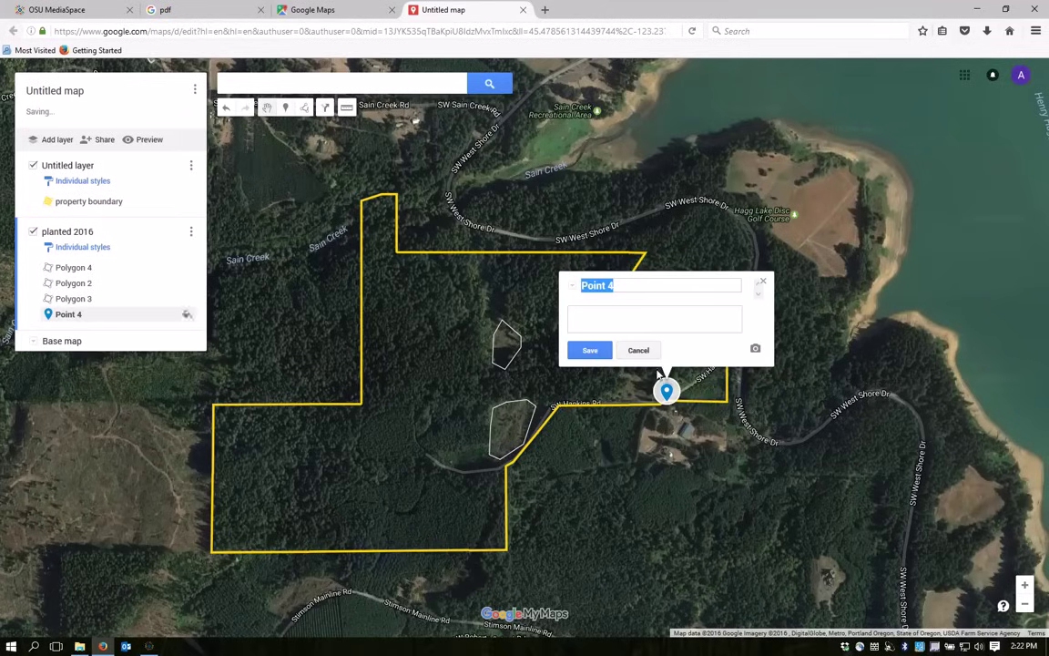
text(msai)
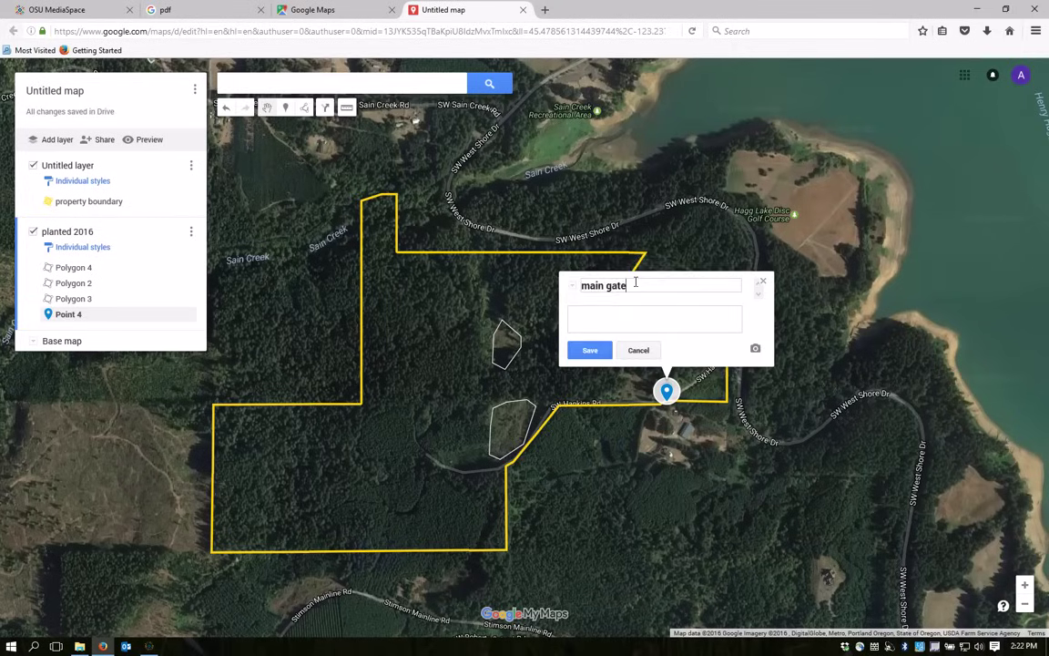
click(591, 350)
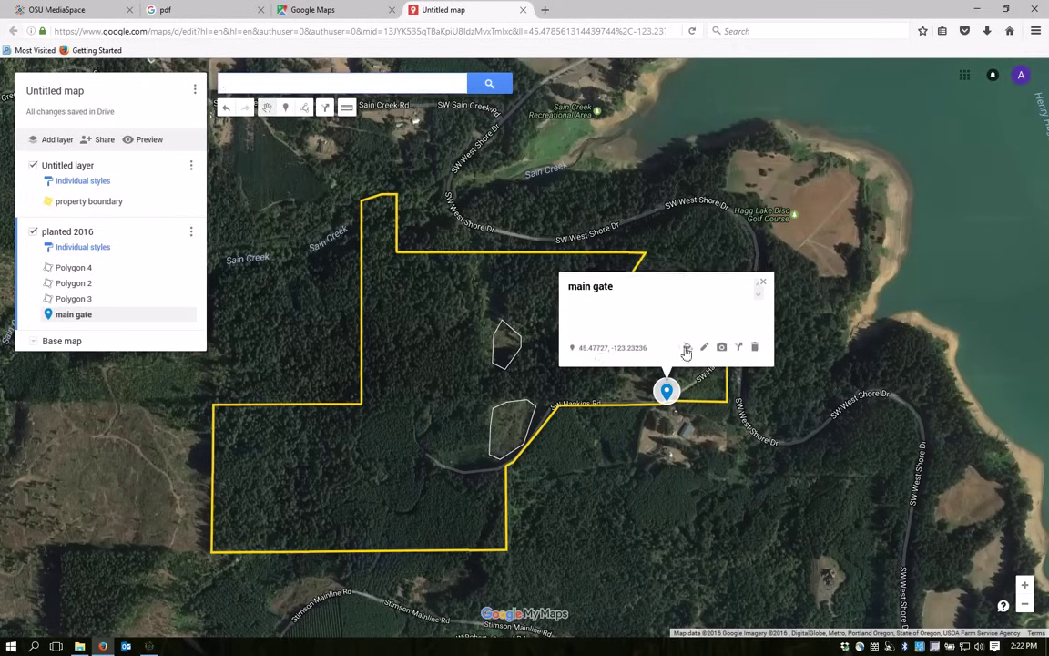
Change the main gate marker to an orange star icon, and close its details.
click(689, 348)
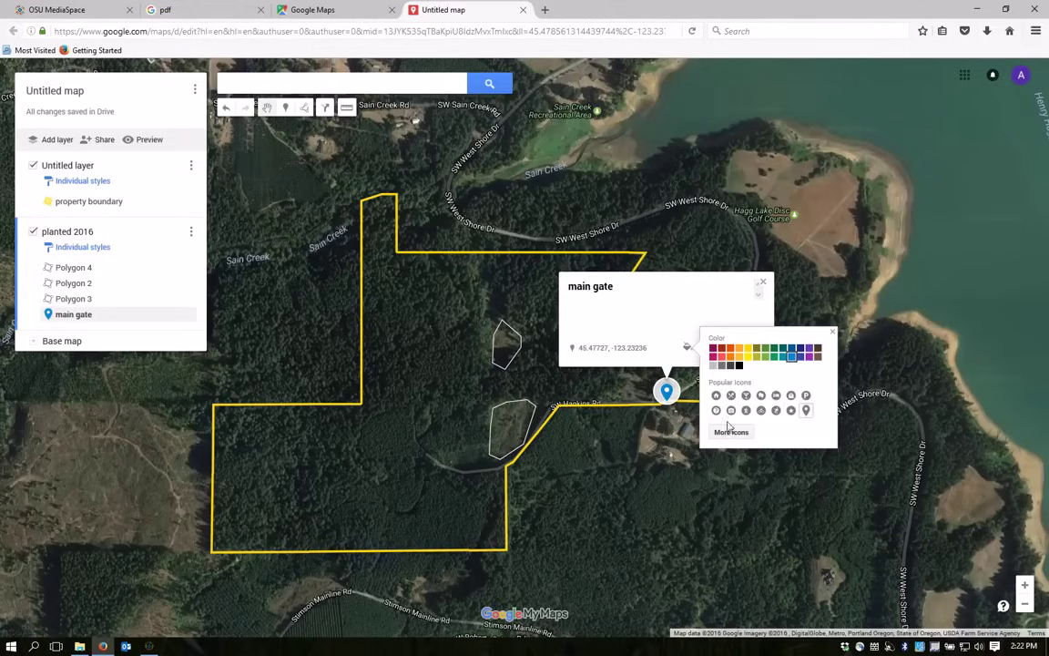
click(790, 410)
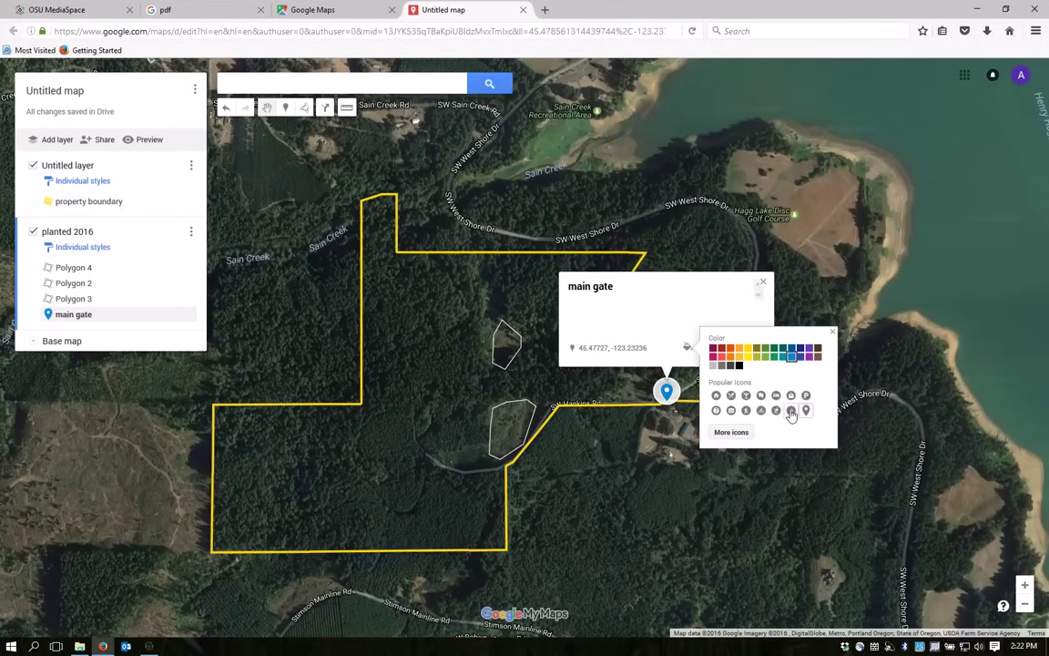
click(731, 350)
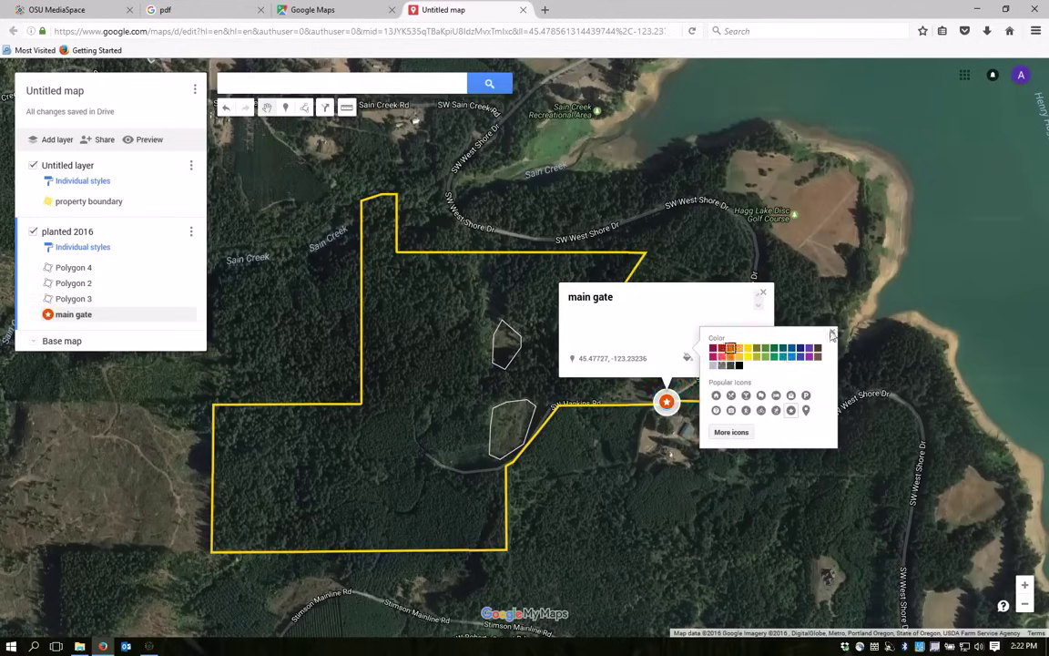
click(763, 293)
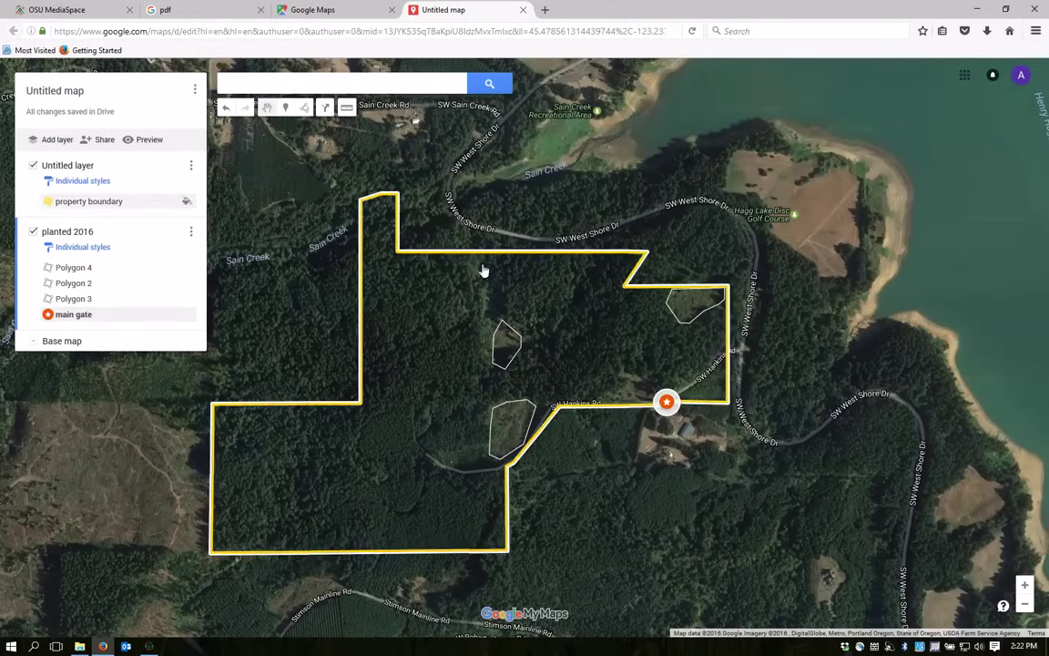
Place a marker named "secondary gate" on the property's northern boundary, just south of SW West Shore Dr.
click(303, 108)
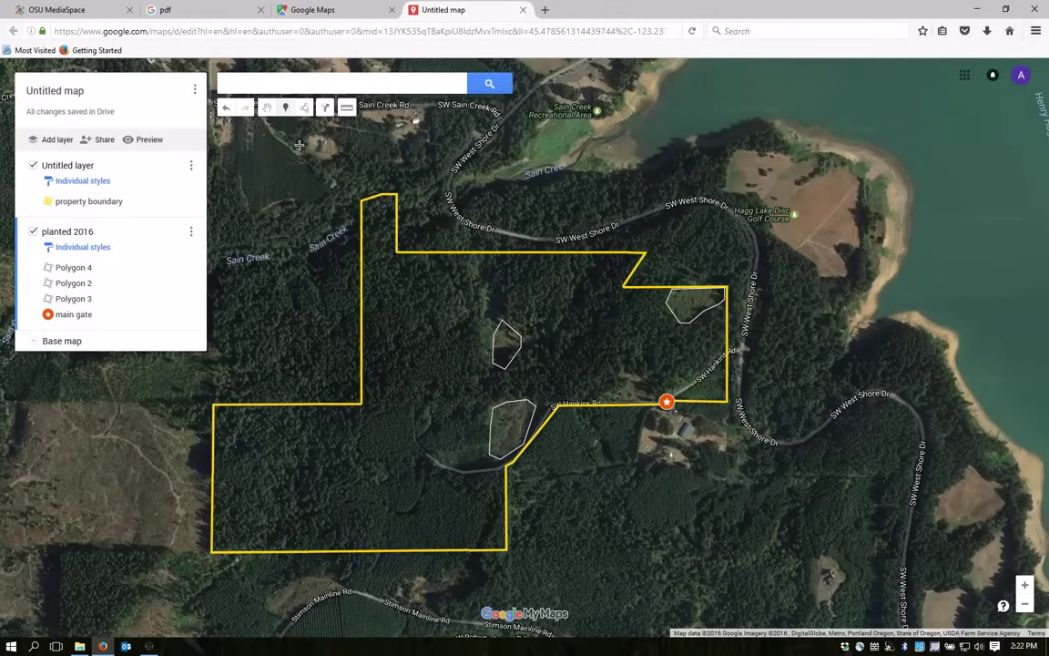
click(482, 258)
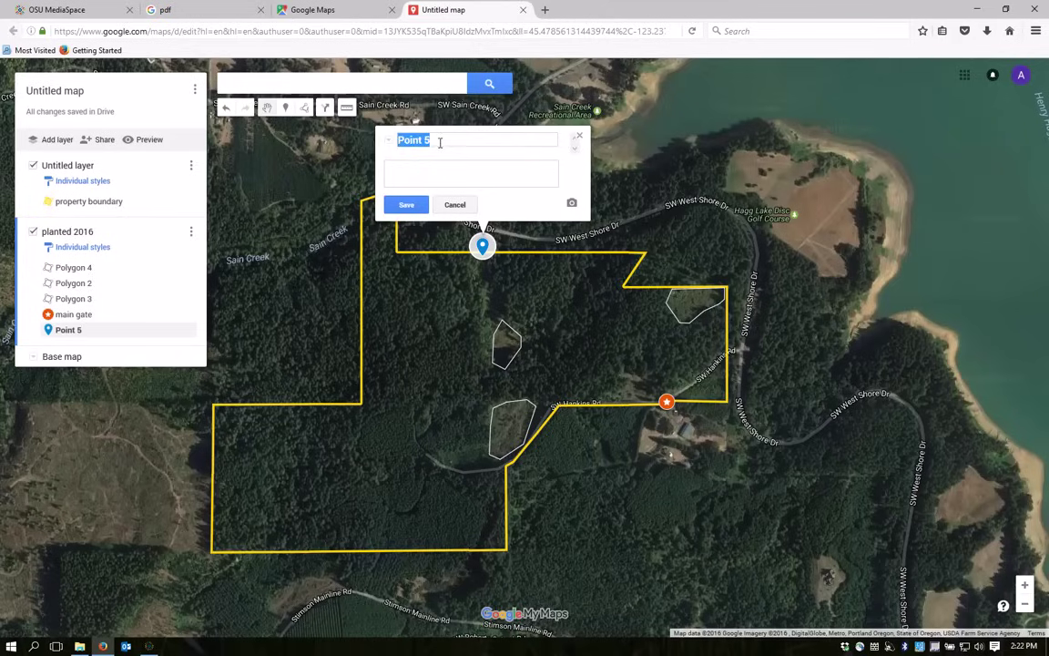
text(secondary ga)
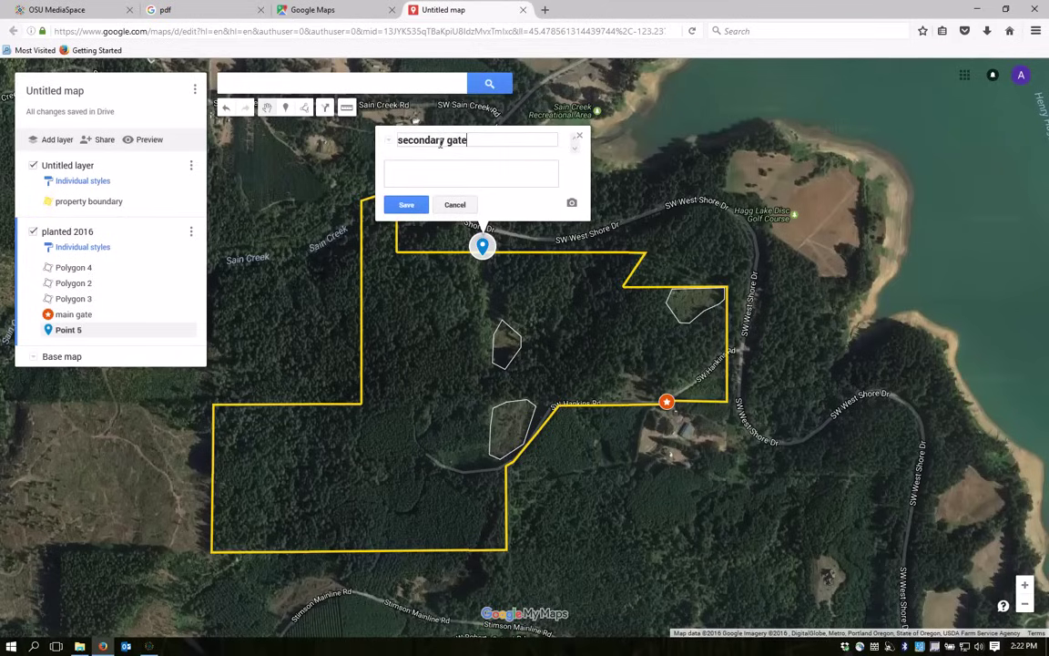
text(te)
click(406, 204)
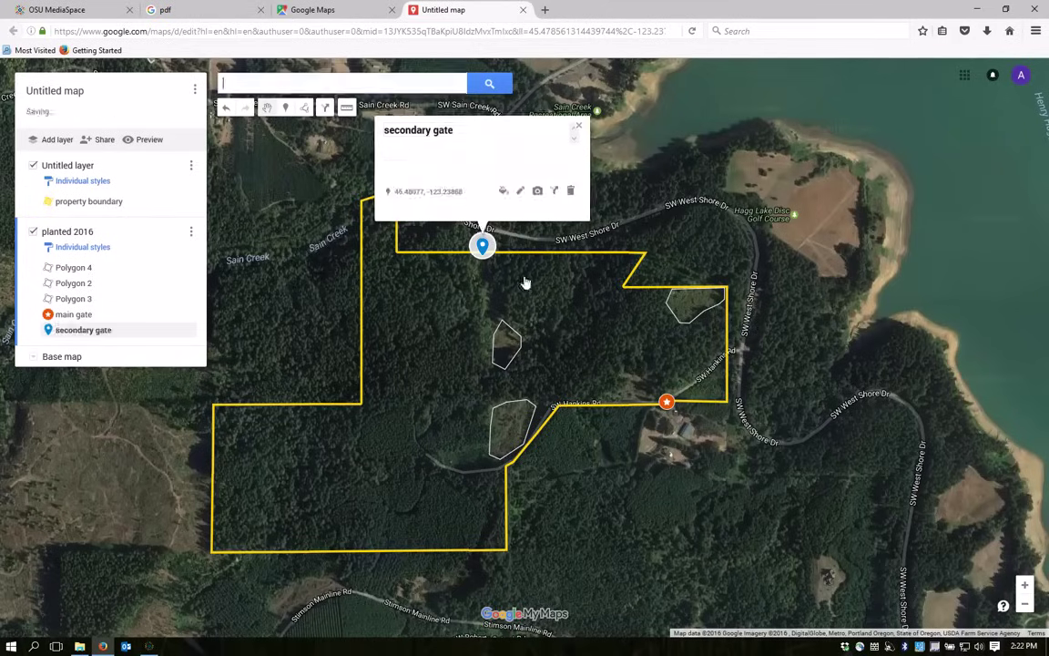
Place a marker named "secondary gate" on the property's eastern boundary, where SW Hankins Rd crosses it near SW West Shore Dr.
click(726, 351)
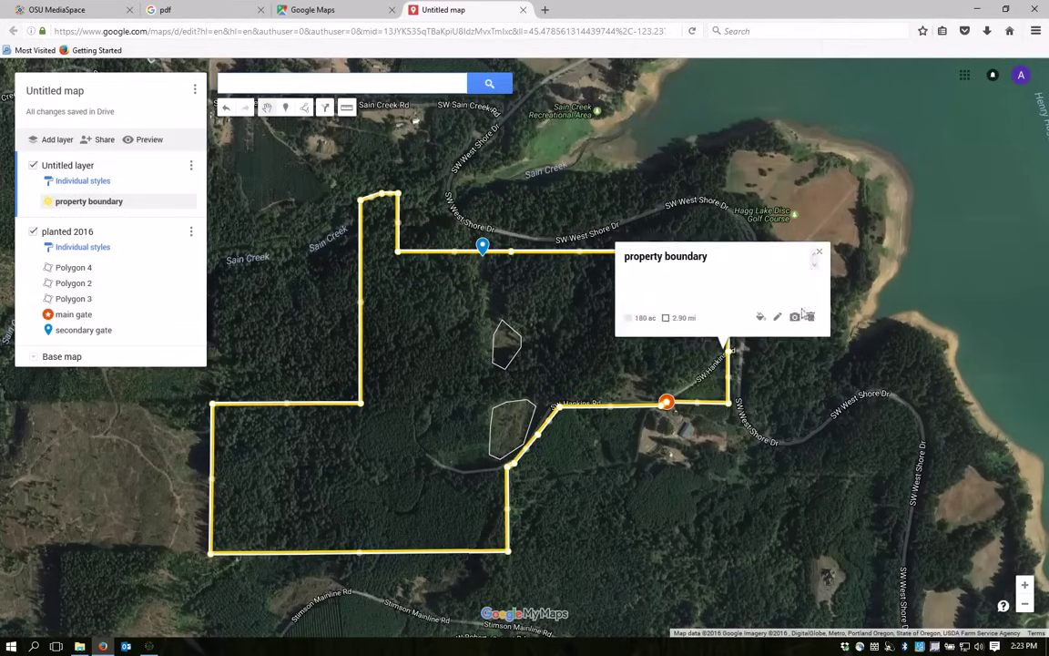
click(740, 233)
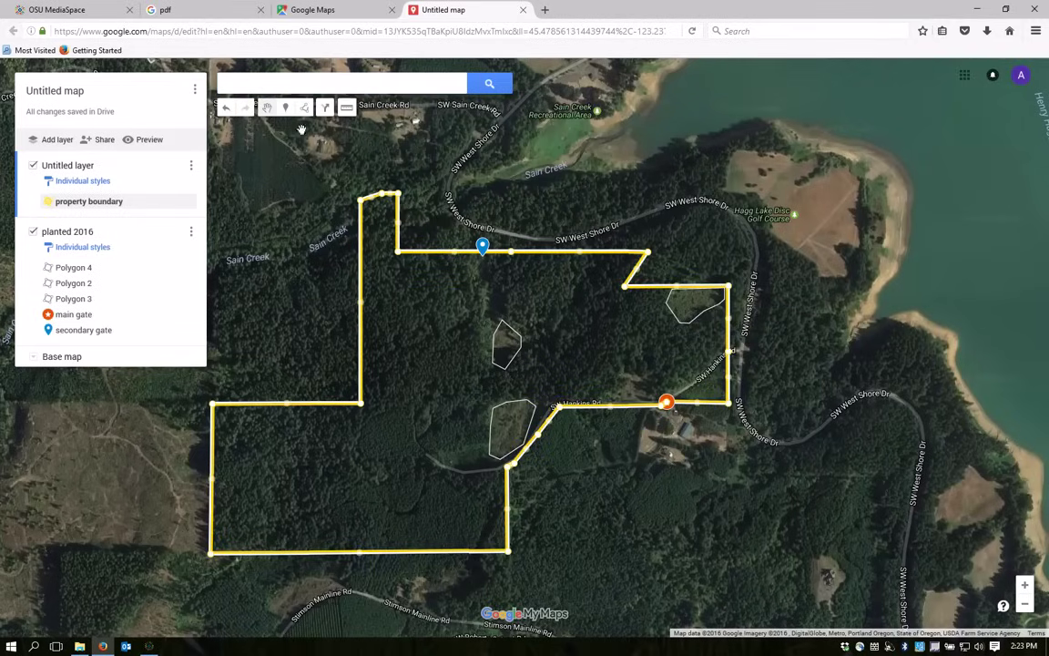
click(285, 108)
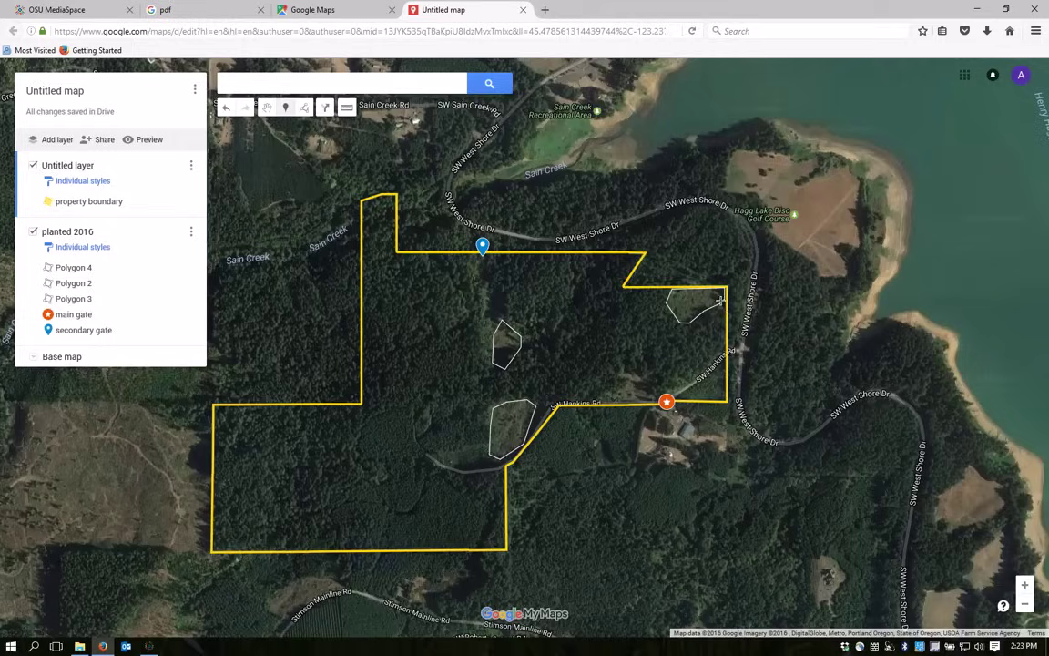
click(723, 352)
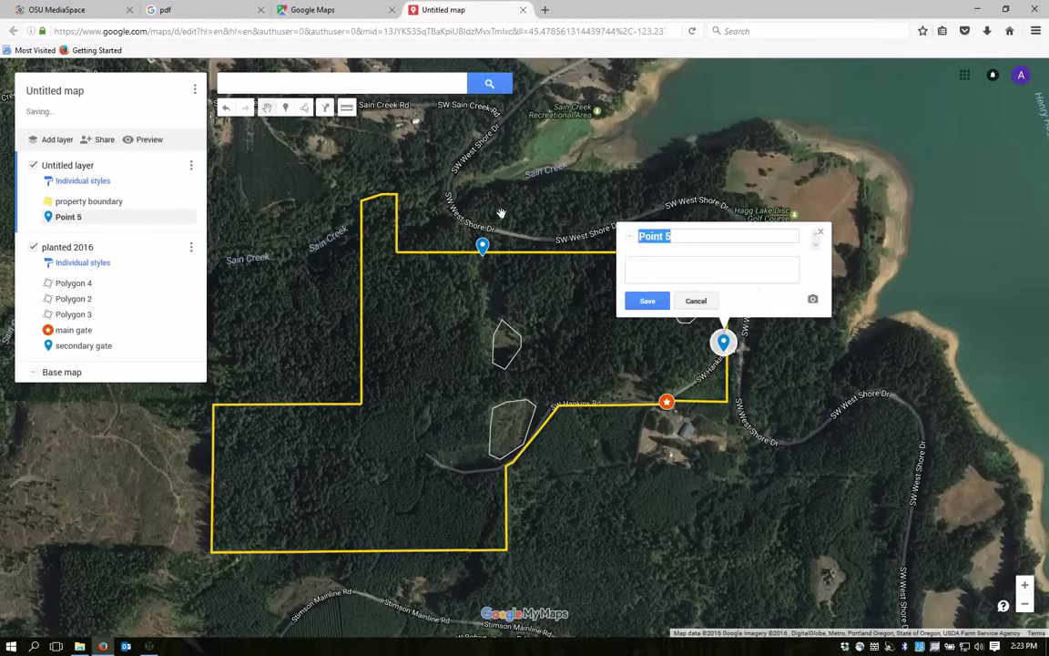
text(seconda)
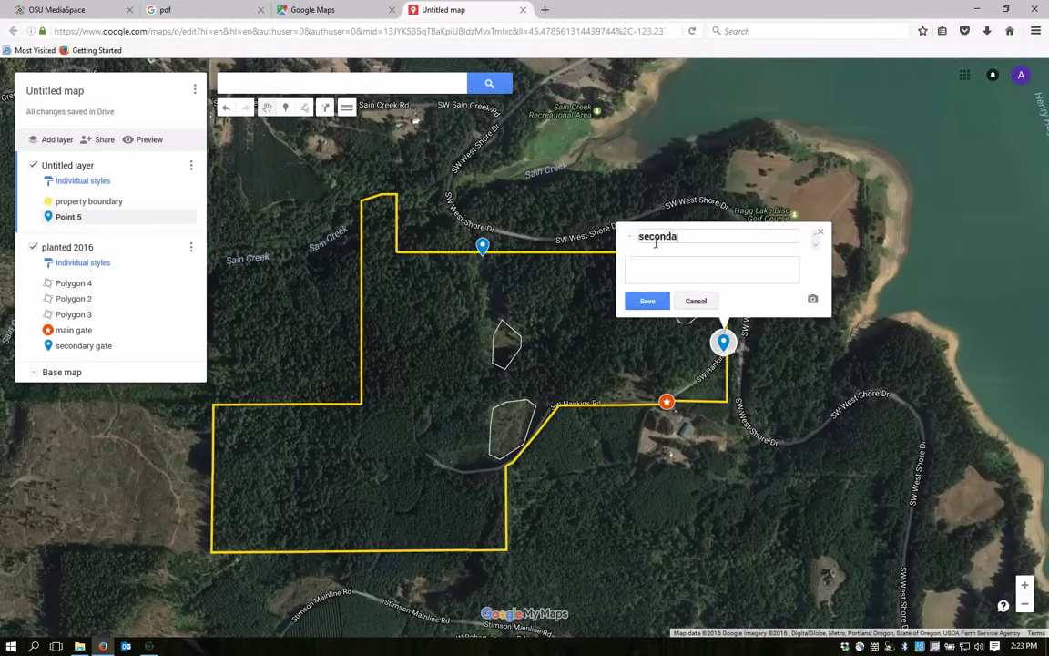
text(ry gate)
click(647, 300)
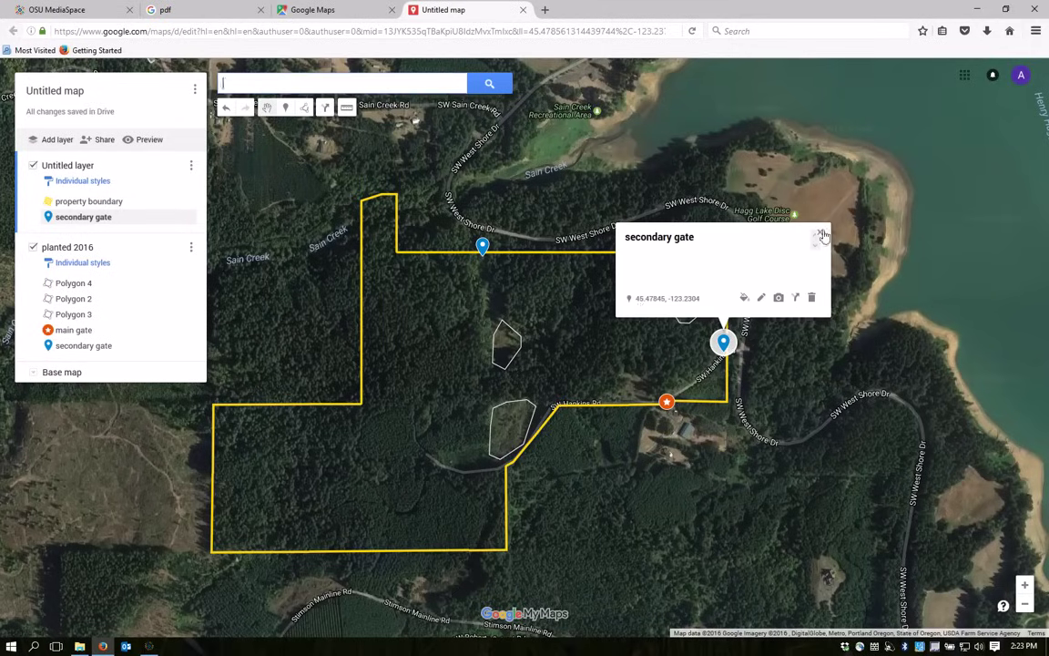
click(743, 208)
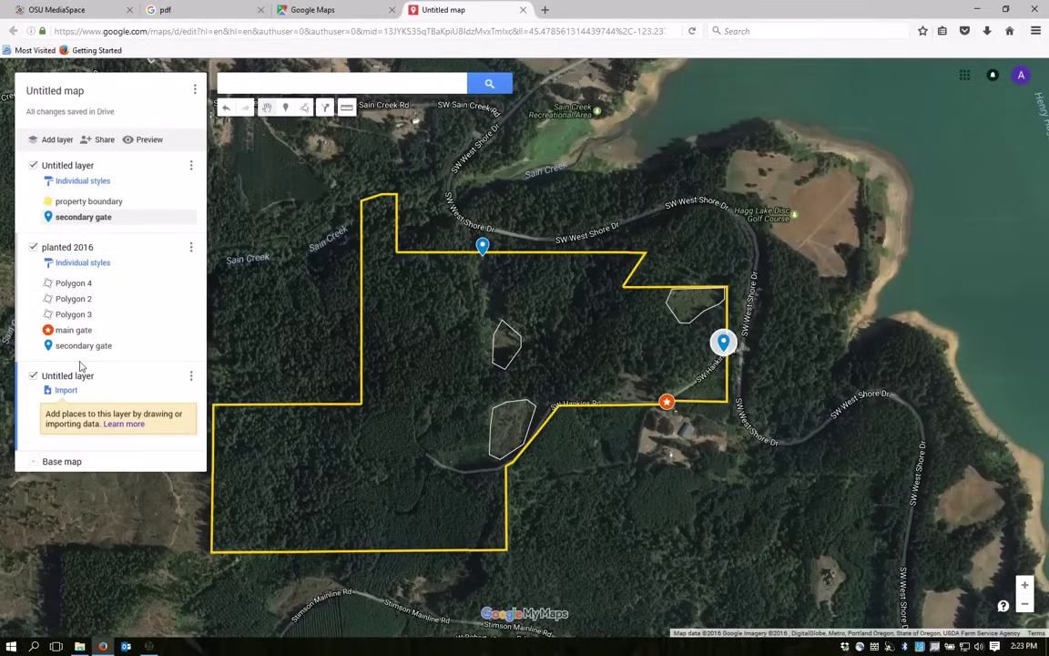
Add a new layer to the map and name it "gates".
click(87, 377)
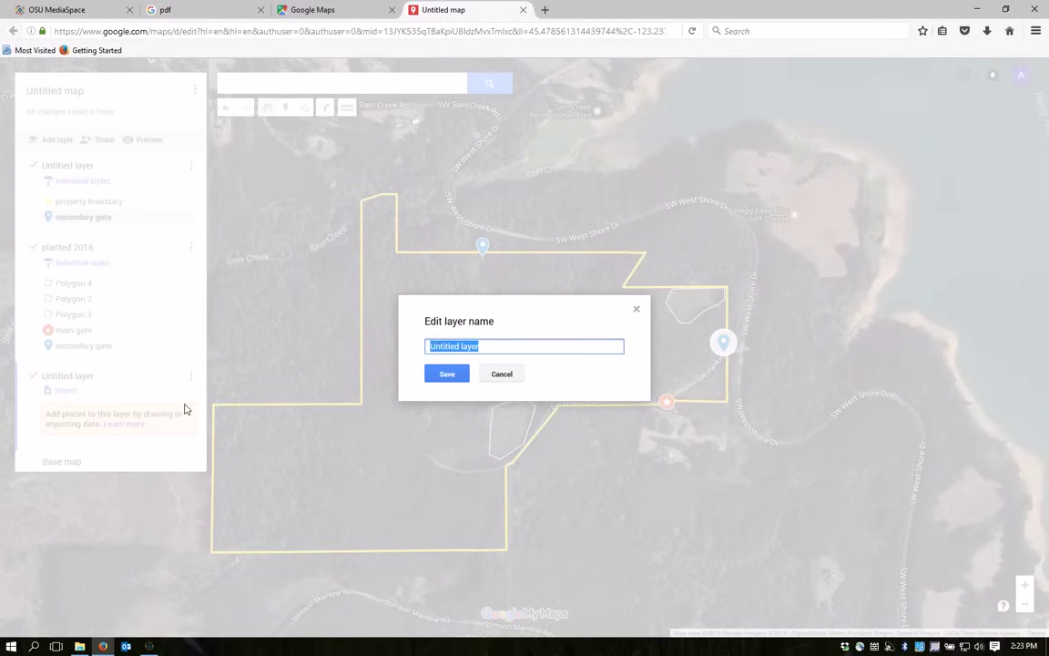
text(gates)
click(439, 375)
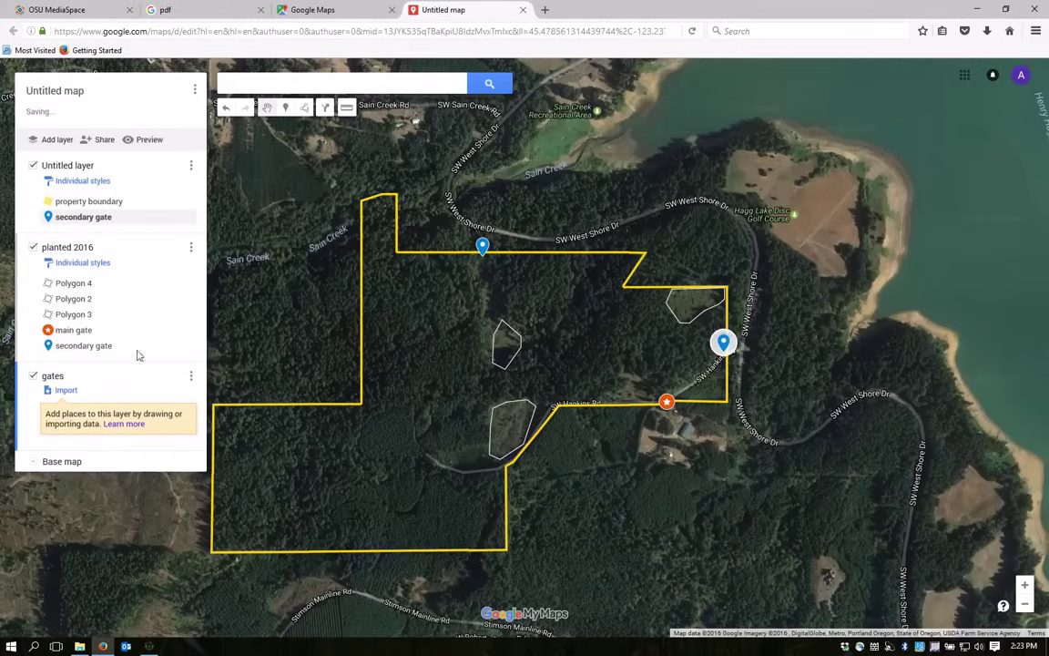
Move the main gate and both secondary gate markers into the gates layer, and switch that layer's visibility off and on again.
click(82, 347)
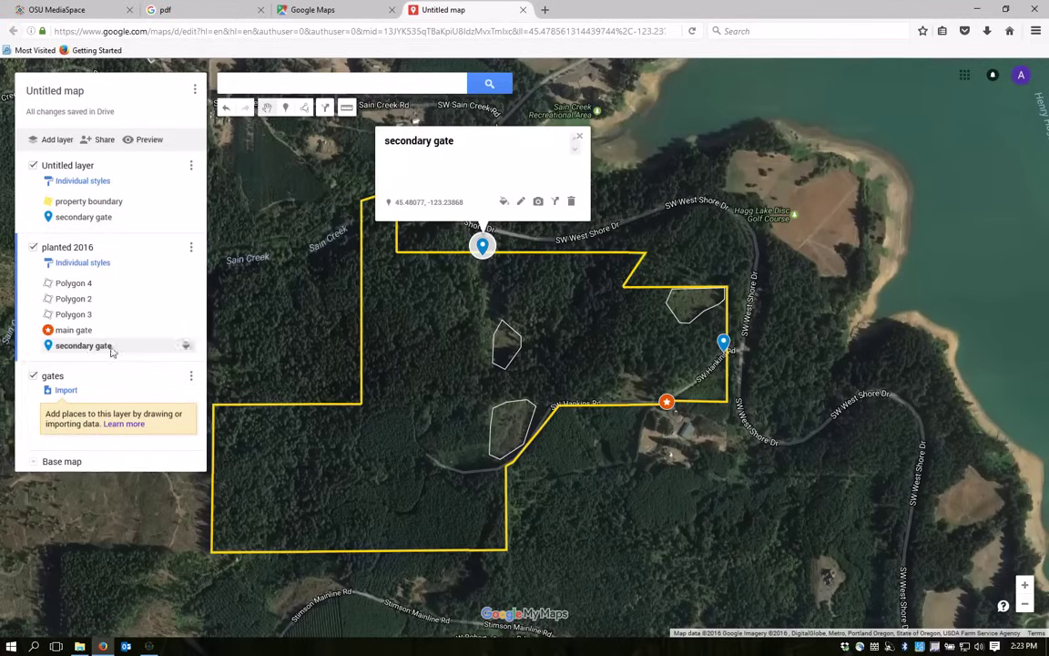
drag(98, 345, 77, 386)
click(73, 331)
click(80, 218)
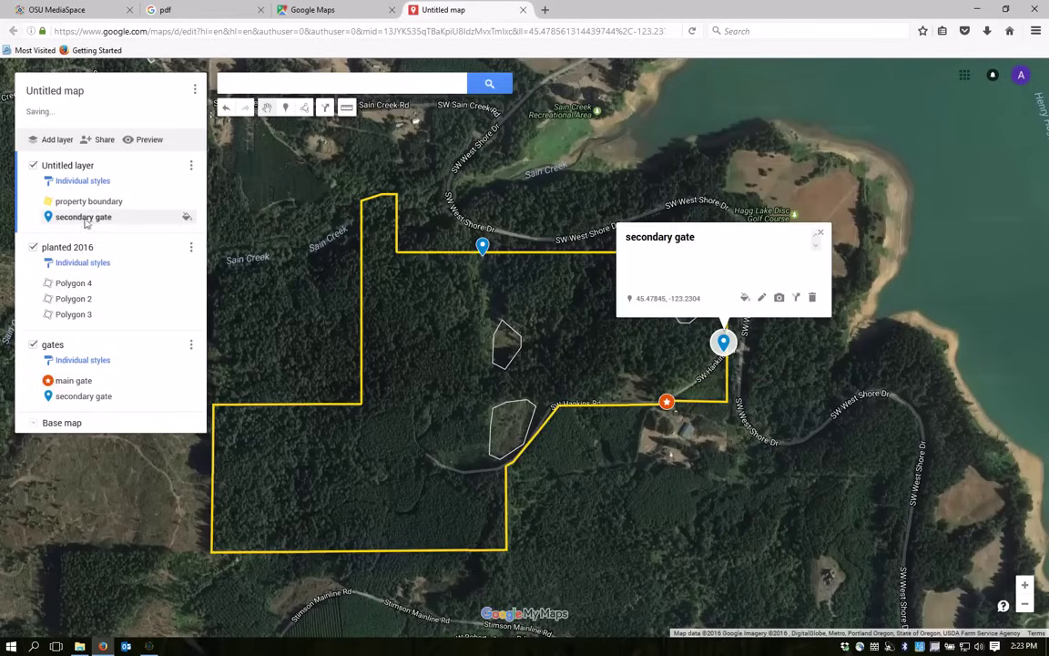
drag(79, 221, 82, 362)
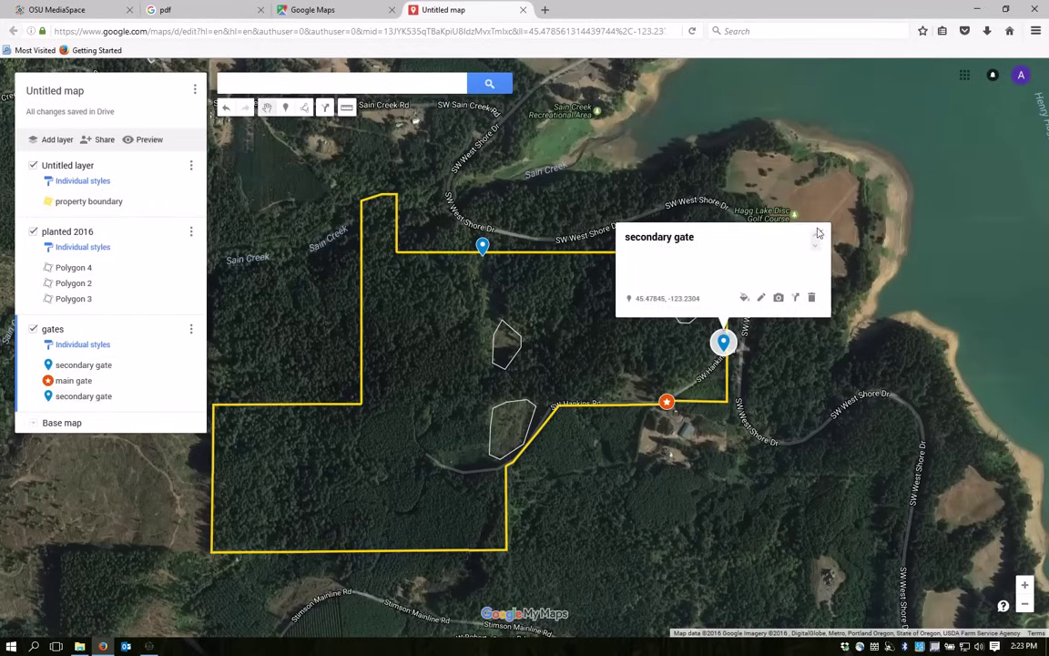
click(279, 343)
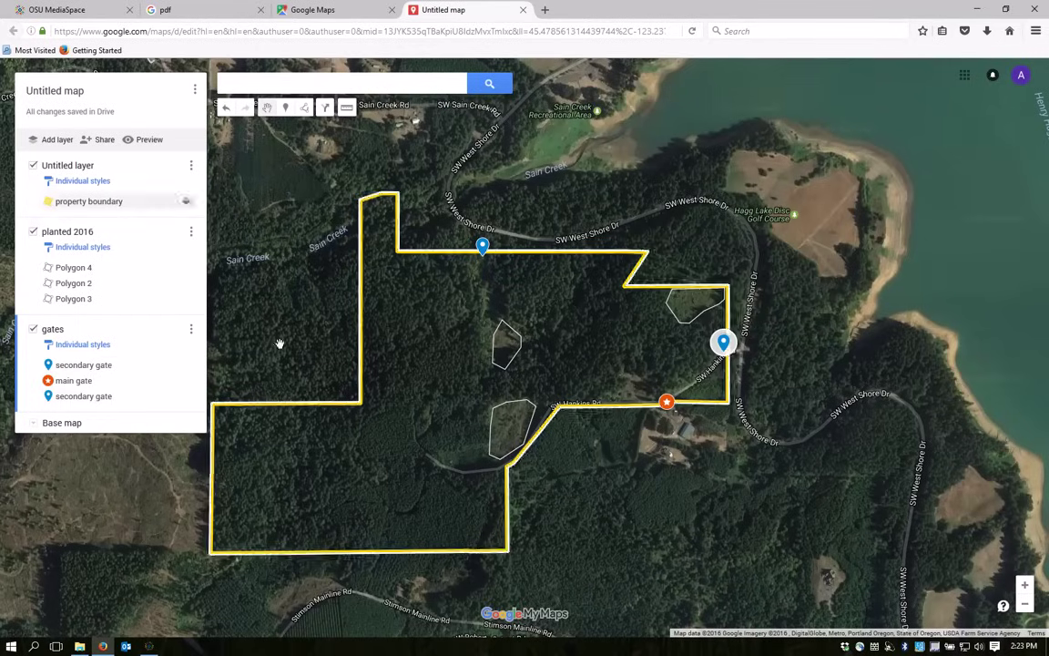
click(32, 332)
click(33, 331)
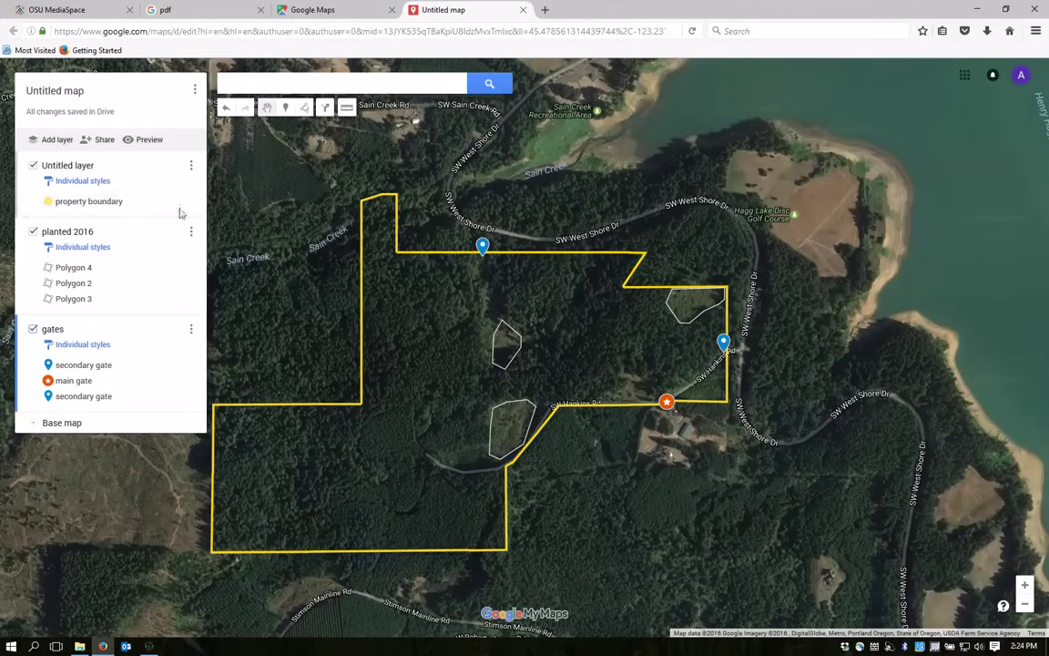
Add another layer and import Root disease.kmz into it from the KMZ files folder on the computer.
click(55, 143)
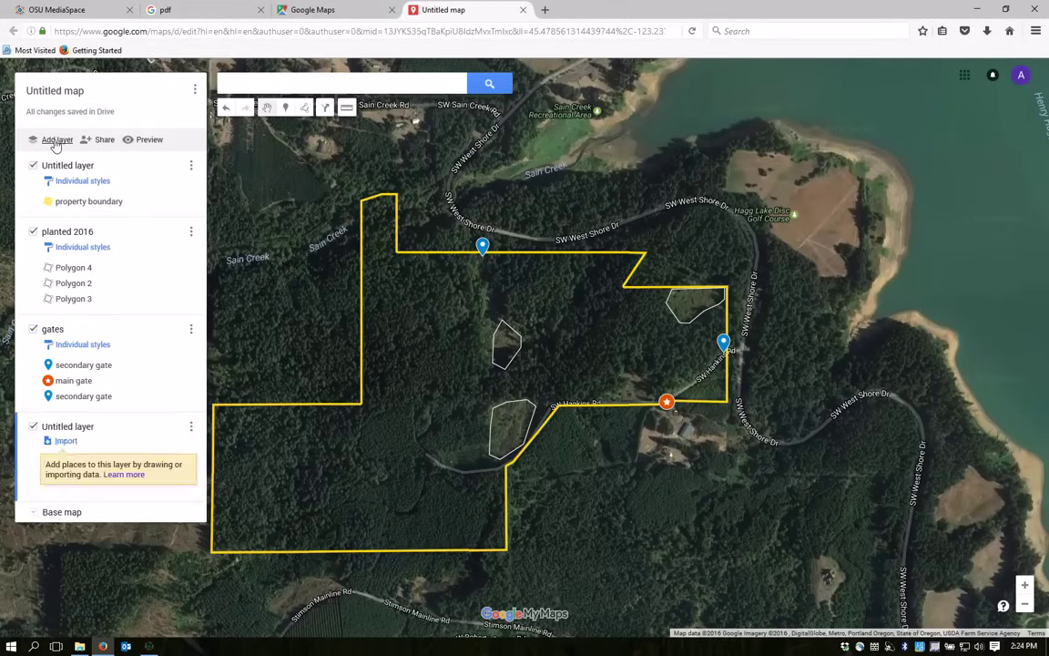
click(66, 442)
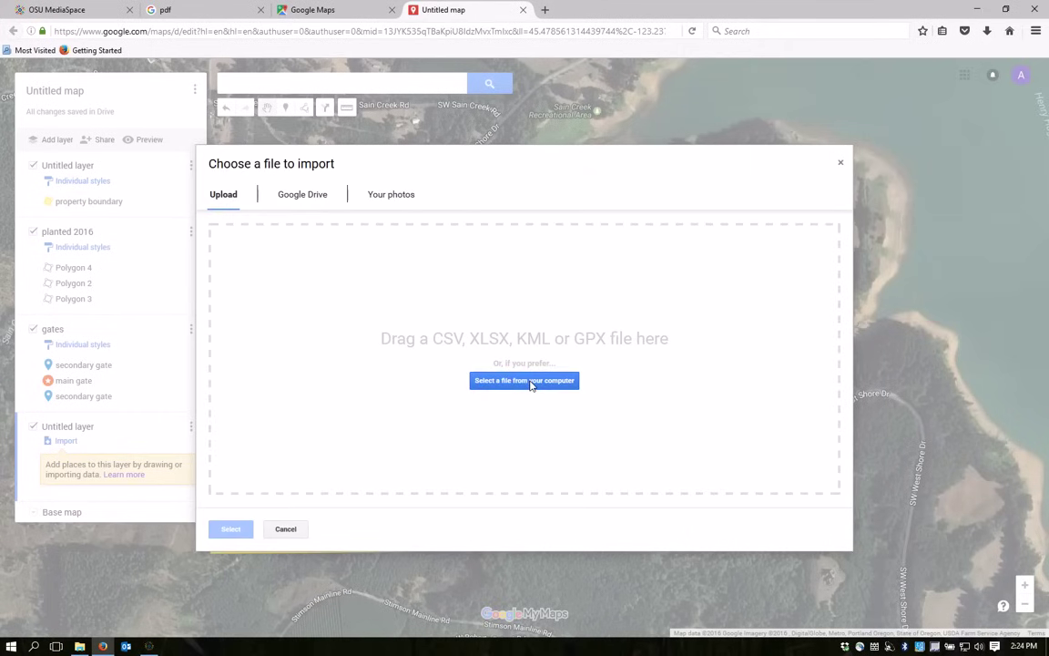
click(531, 381)
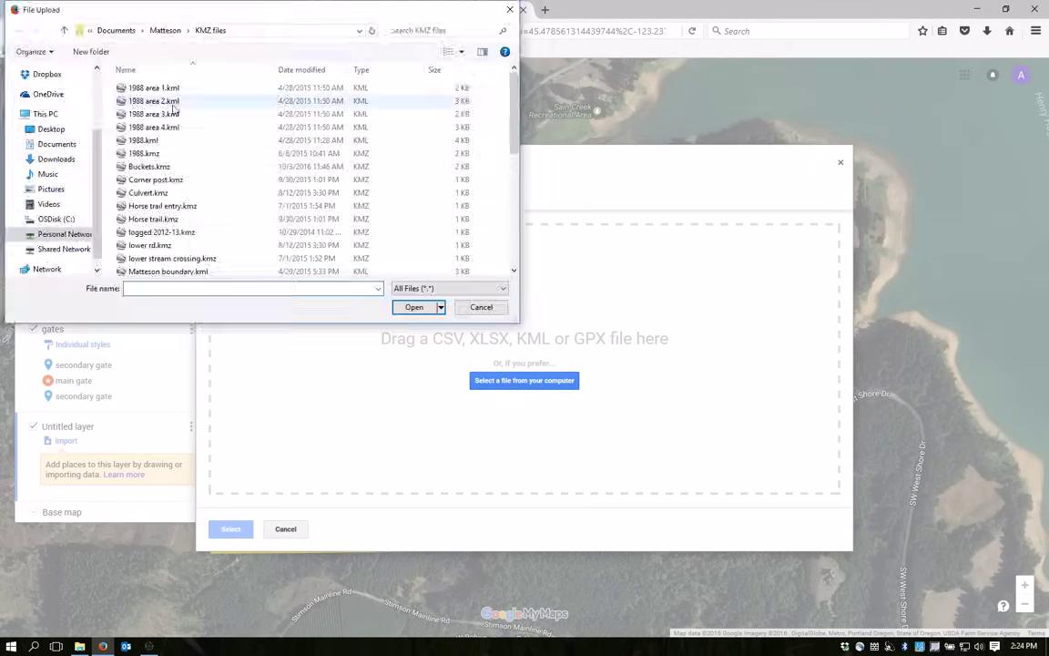
drag(515, 119, 515, 226)
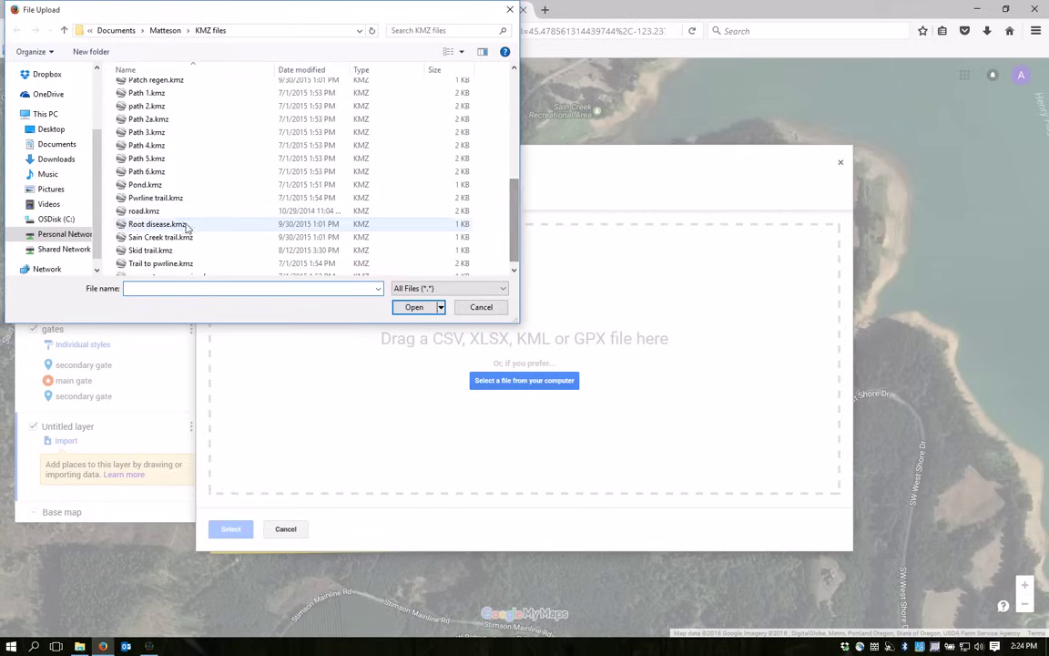
click(155, 223)
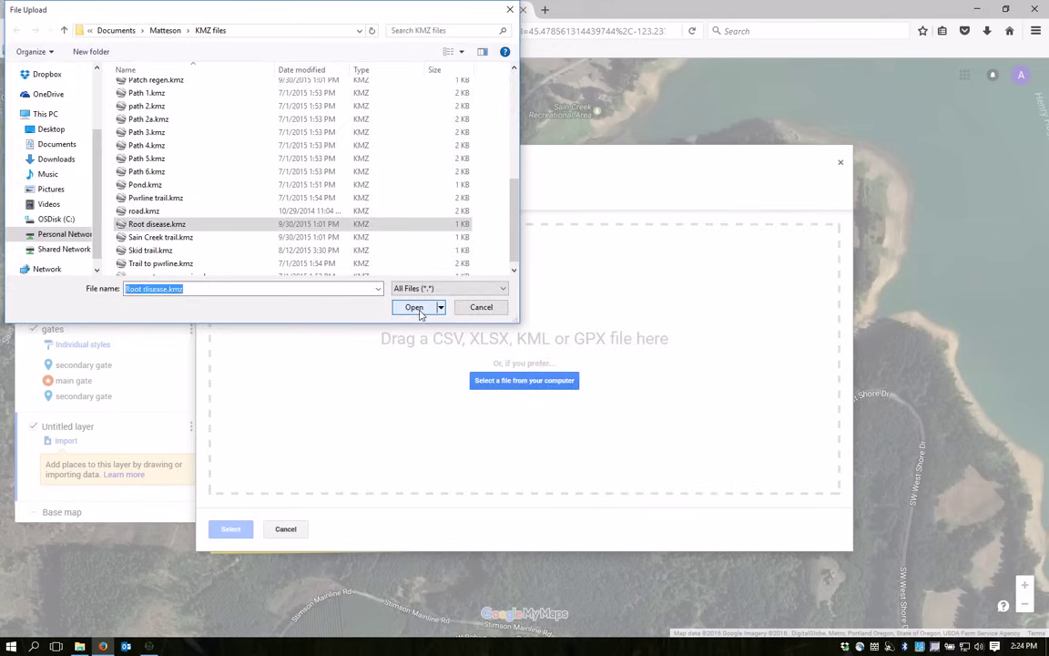
click(424, 308)
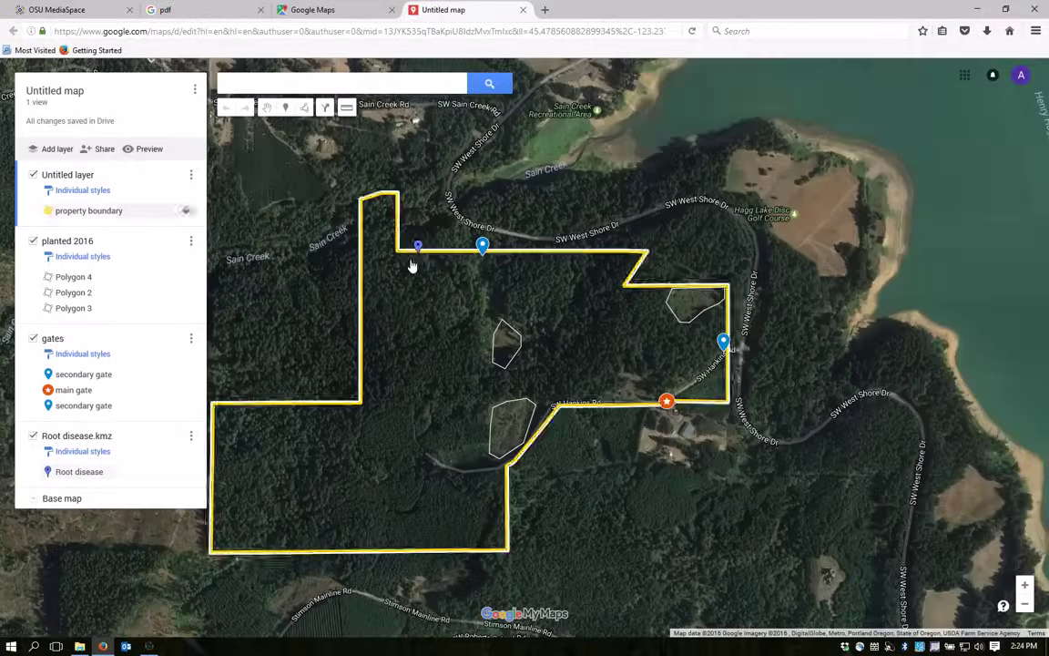
click(417, 248)
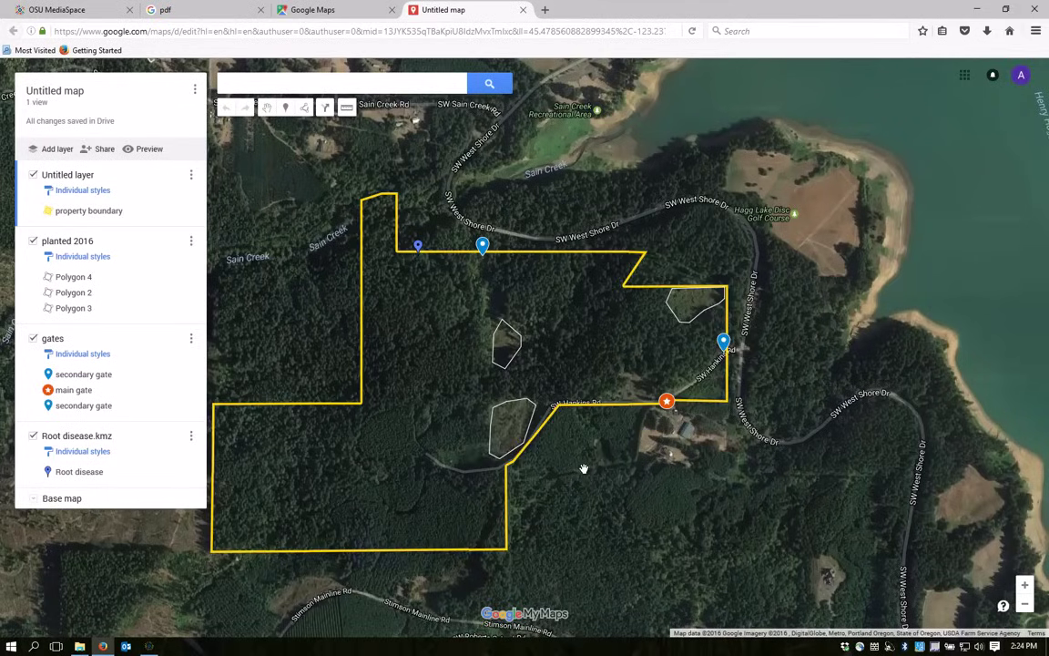
Set the map's title to "Matteson Tract".
drag(593, 471, 682, 448)
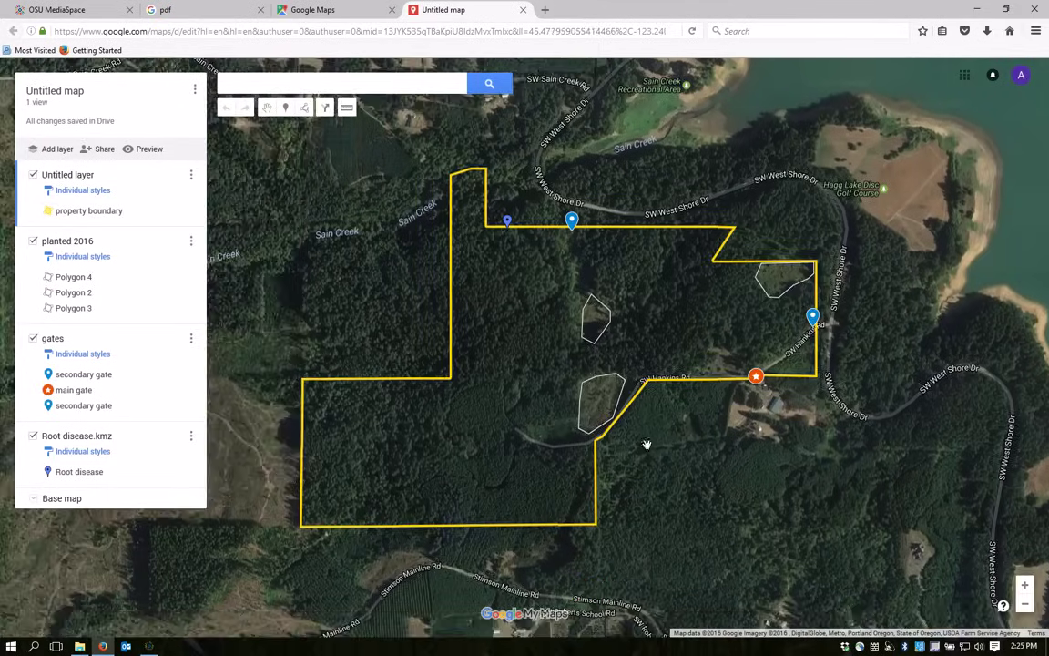
click(64, 91)
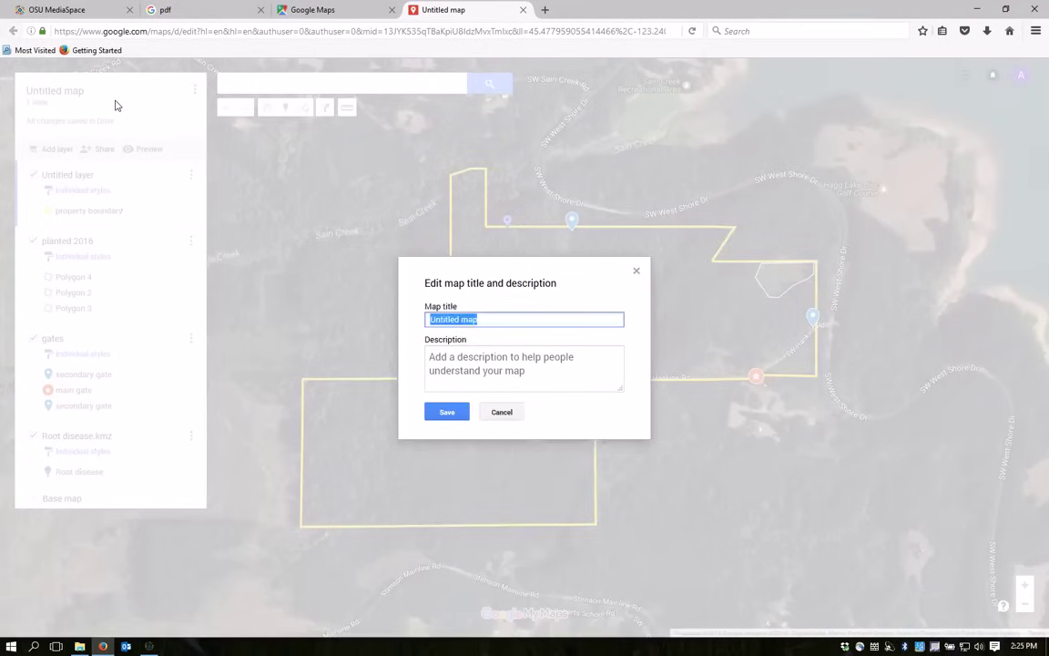
text(Matteson Tract)
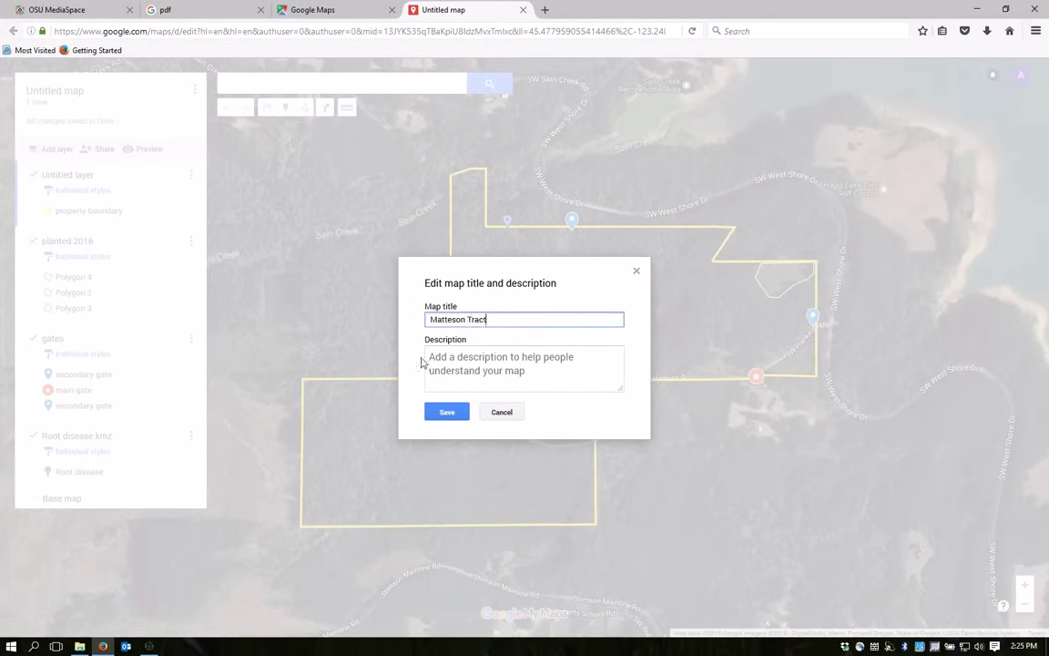
click(446, 412)
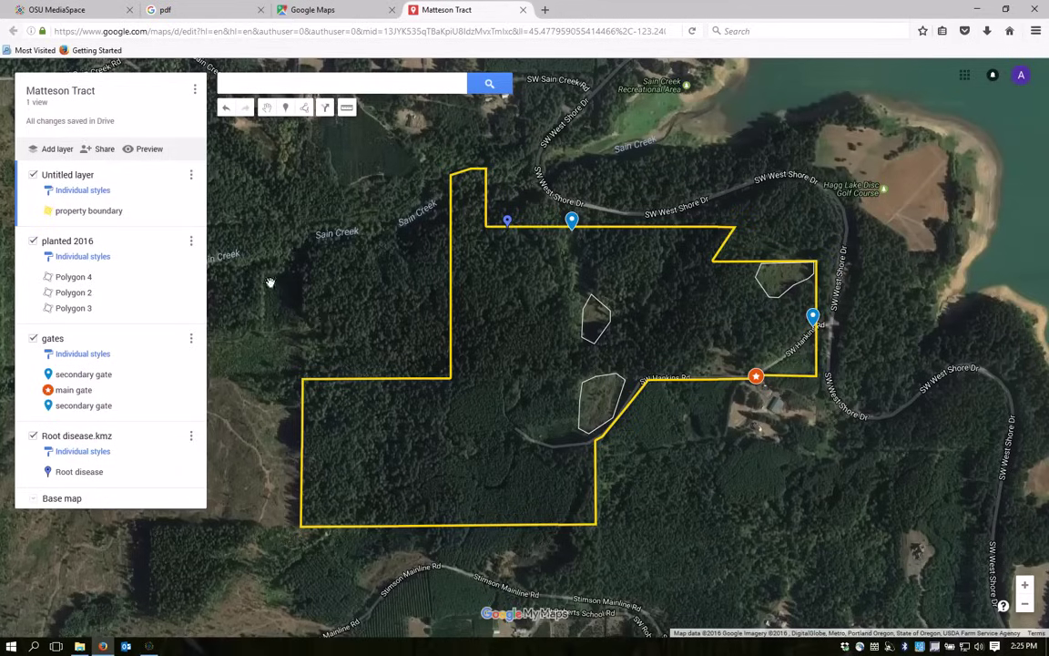
Generate a landscape, letter-size PDF of the map with the whole property in view, and close it after checking.
click(194, 91)
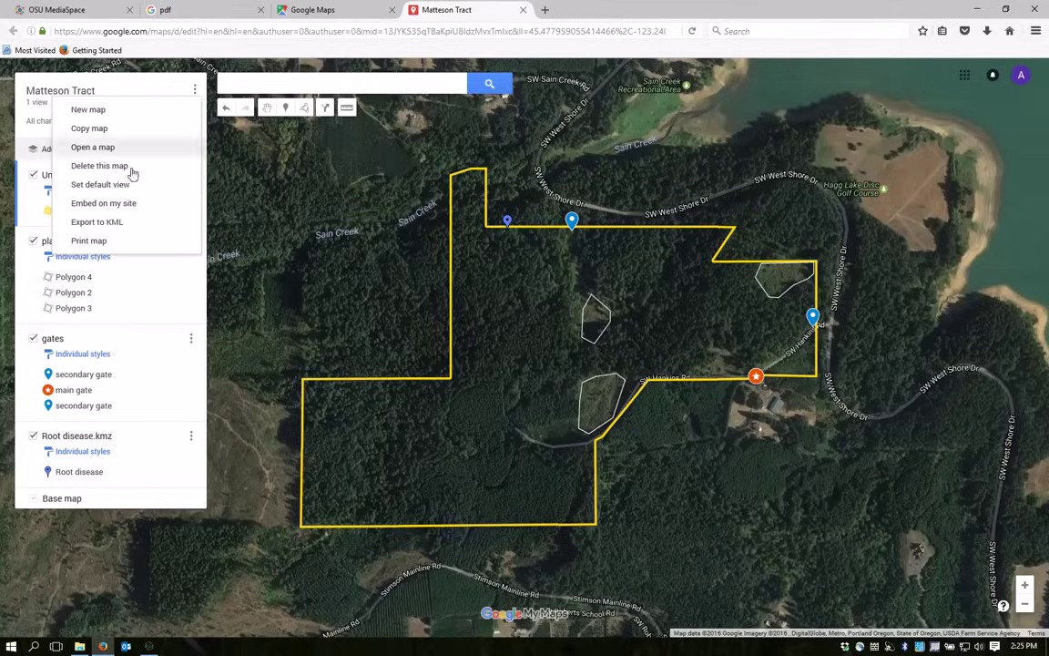
click(87, 241)
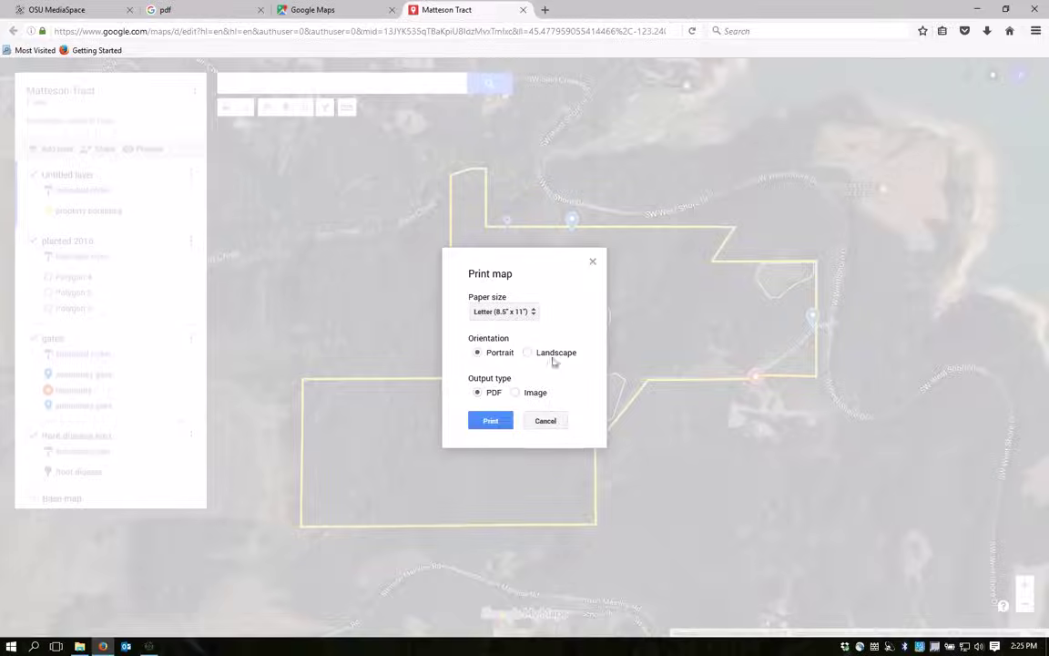
click(527, 353)
click(492, 421)
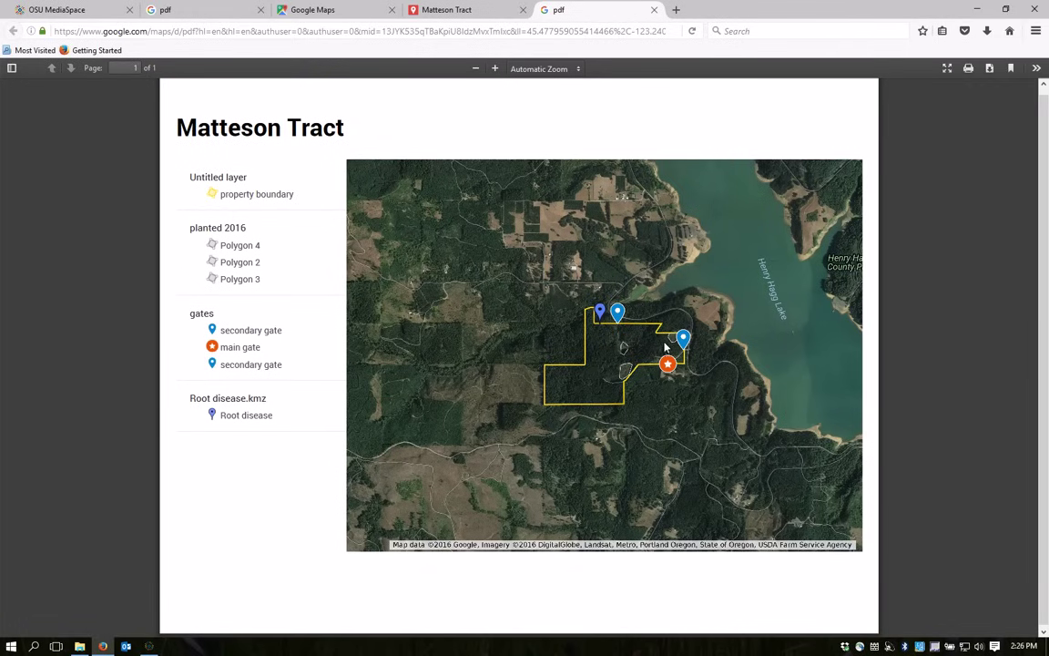
click(654, 9)
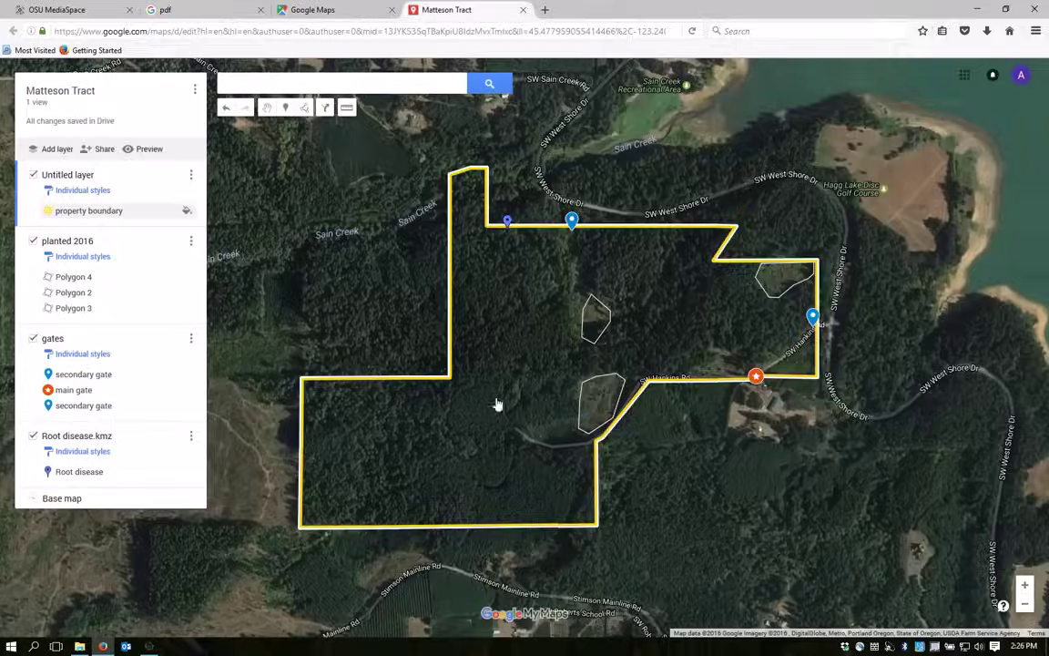
Generate a landscape PDF of the map from a closer view, so that the property fills more of the page.
scroll(508, 404, up, 1)
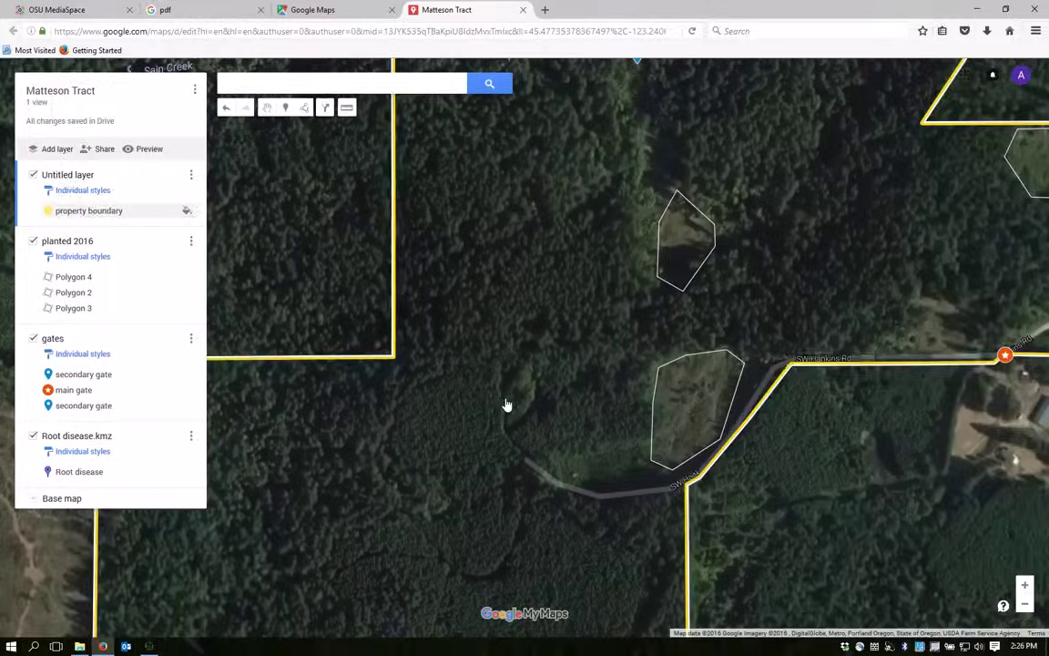
click(195, 91)
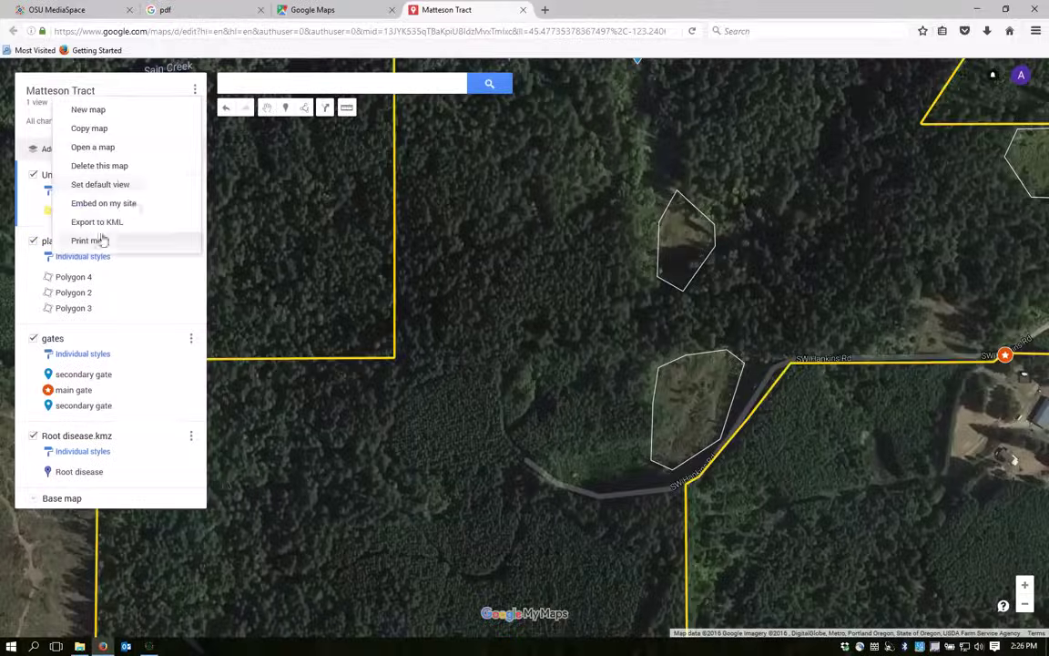
click(103, 237)
click(528, 352)
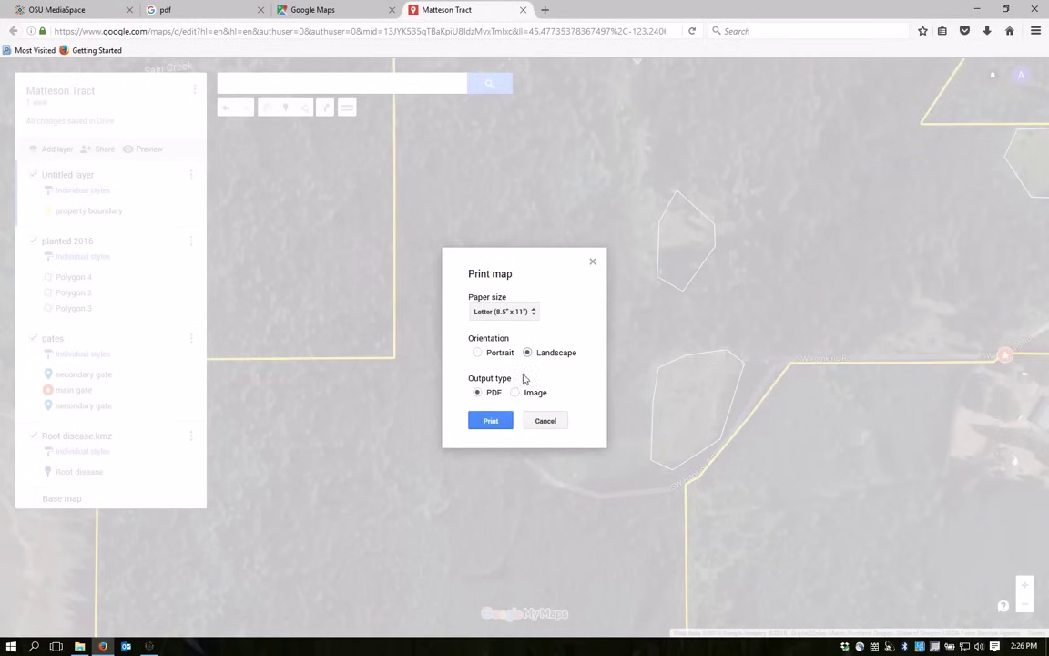
click(491, 421)
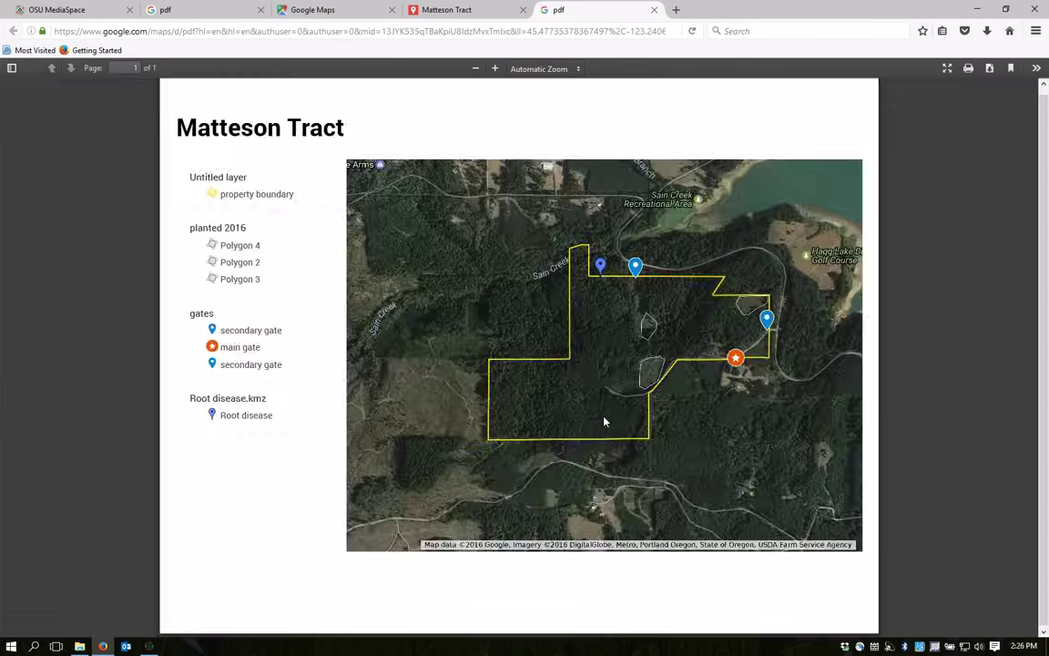
Return to the map, review its sharing settings, including the link, access level and invitations, and close them.
click(446, 10)
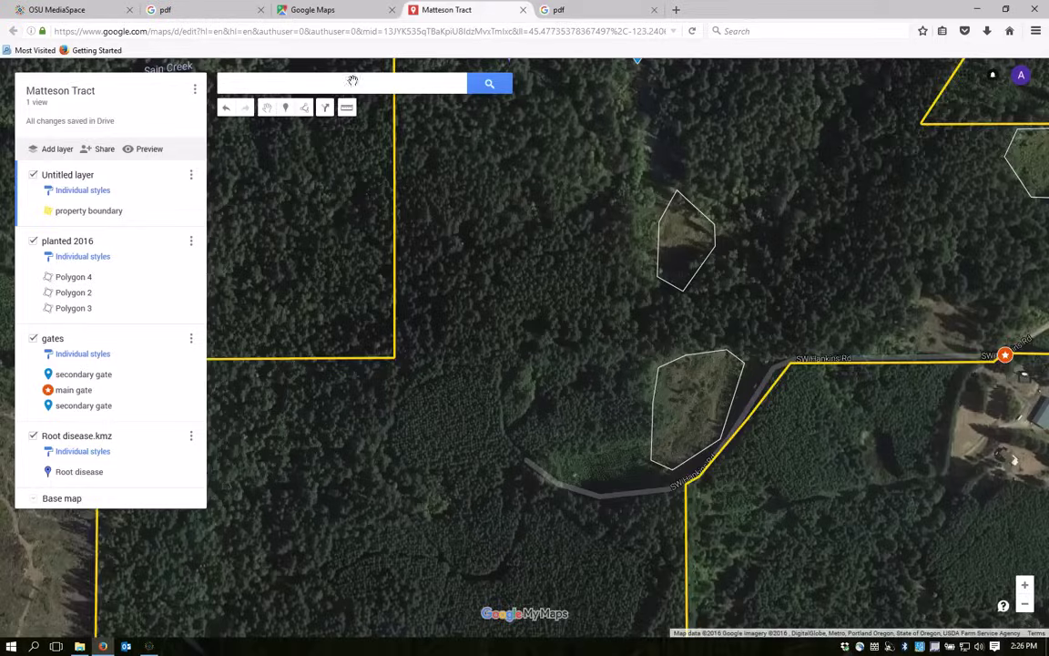
scroll(450, 340, down, 2)
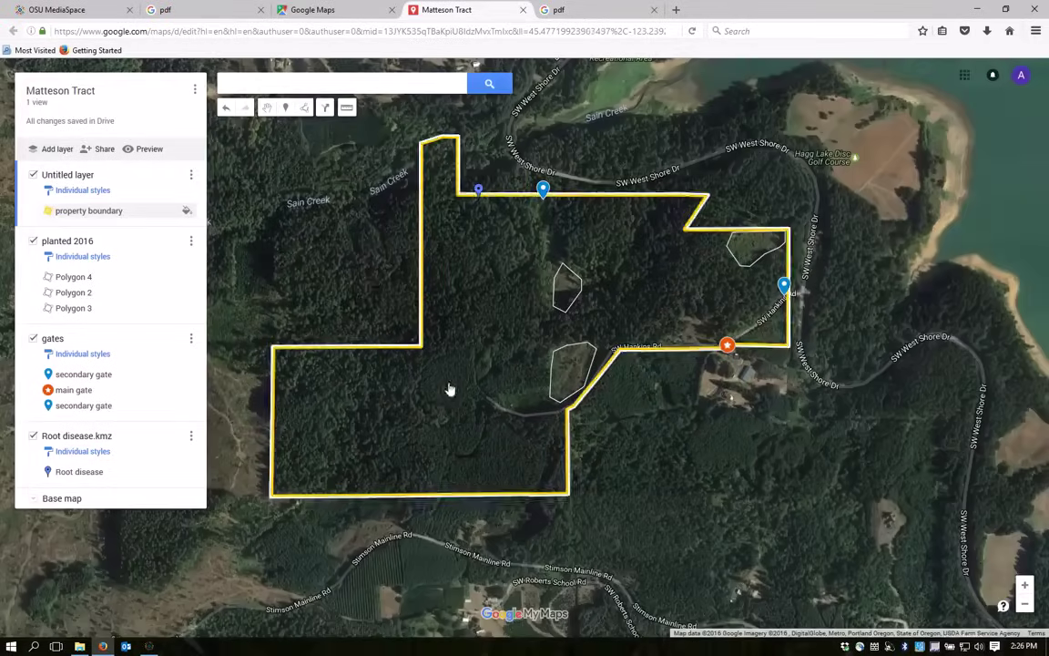
click(374, 286)
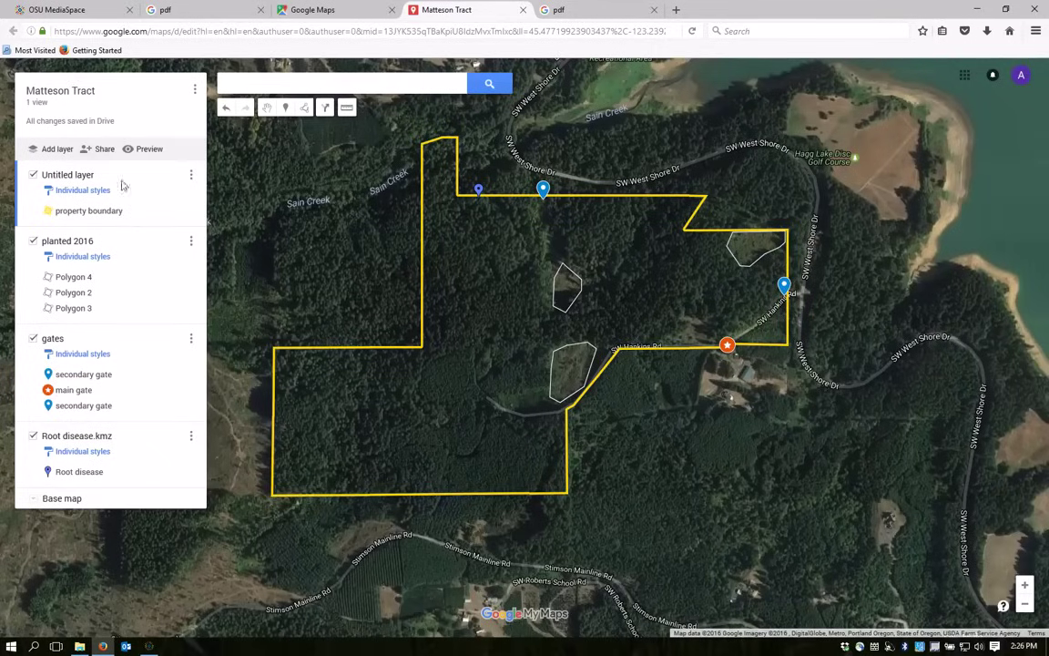
click(102, 150)
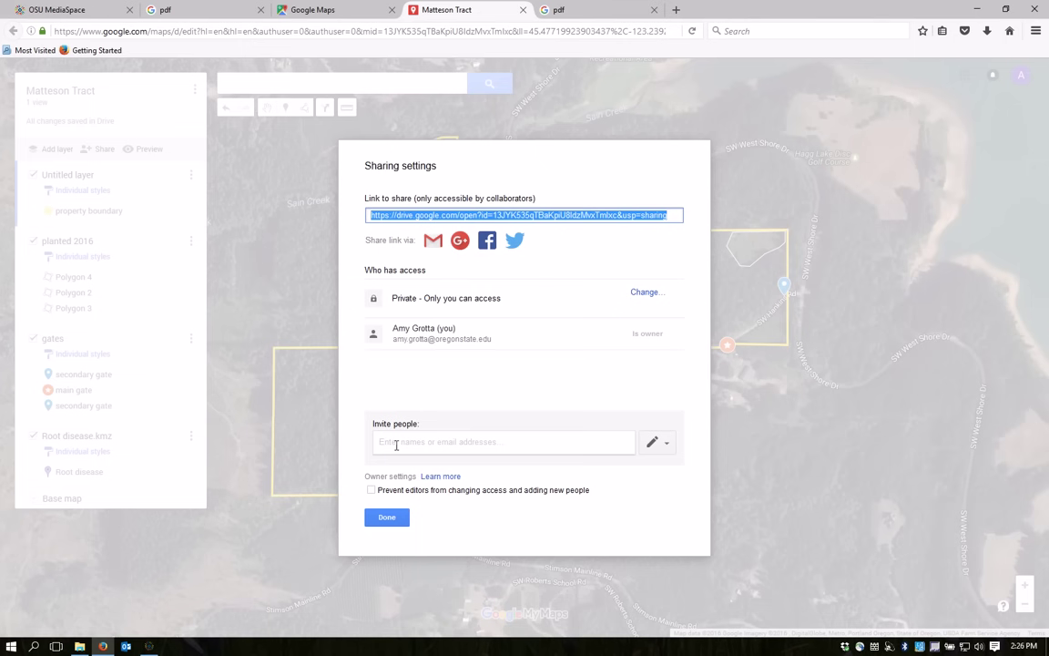
click(386, 516)
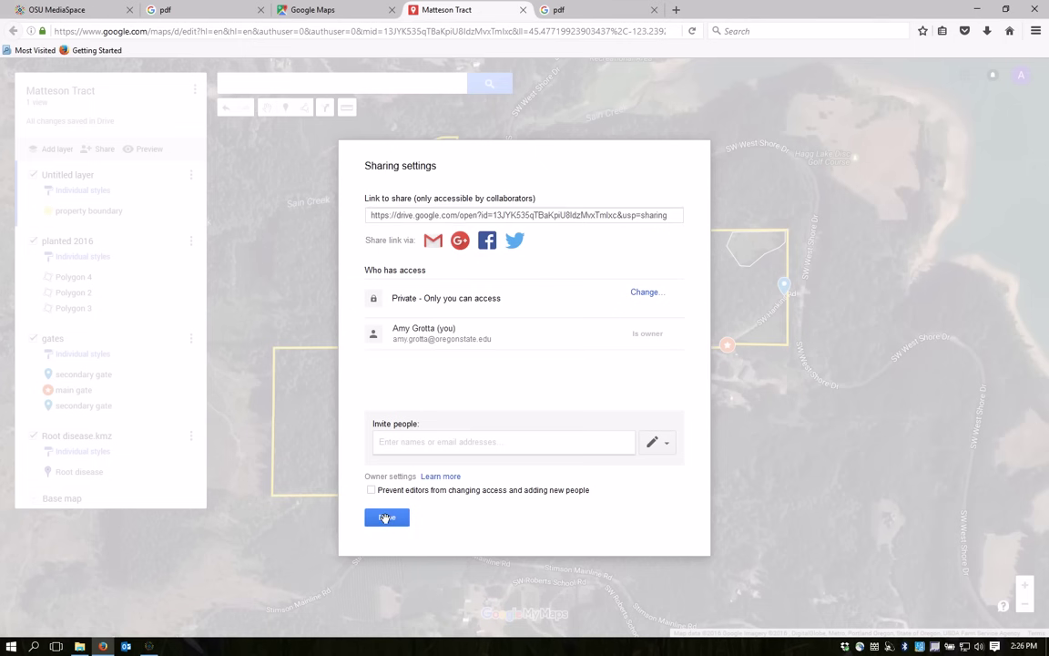